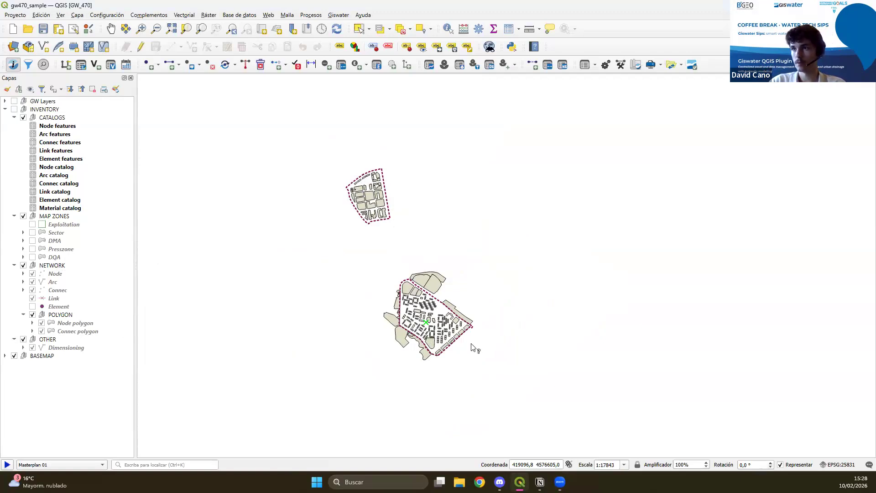
Make the INVENTORY layer group visible over the southern town area of the map.
{"action": "scroll", "coordinate": [475, 348], "scroll_direction": "up", "scroll_amount": 1}
{"action": "scroll", "coordinate": [404, 318], "scroll_direction": "up", "scroll_amount": 1}
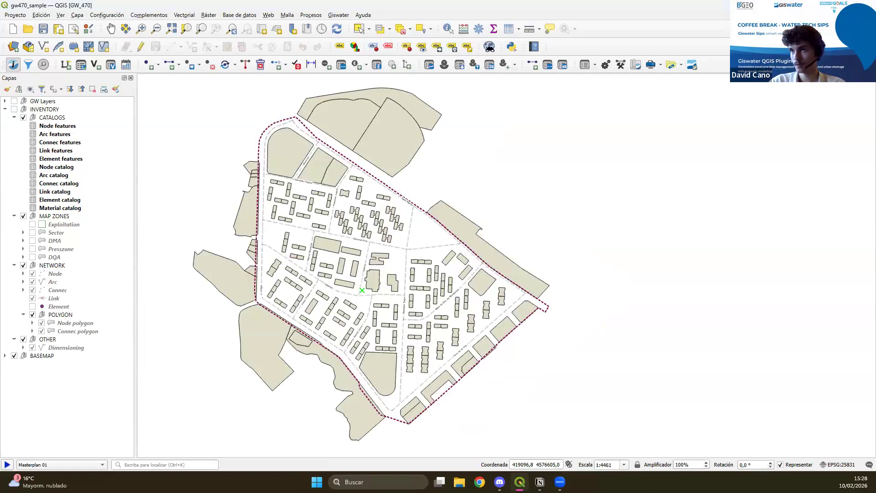
{"action": "scroll", "coordinate": [315, 280], "scroll_direction": "up", "scroll_amount": 1}
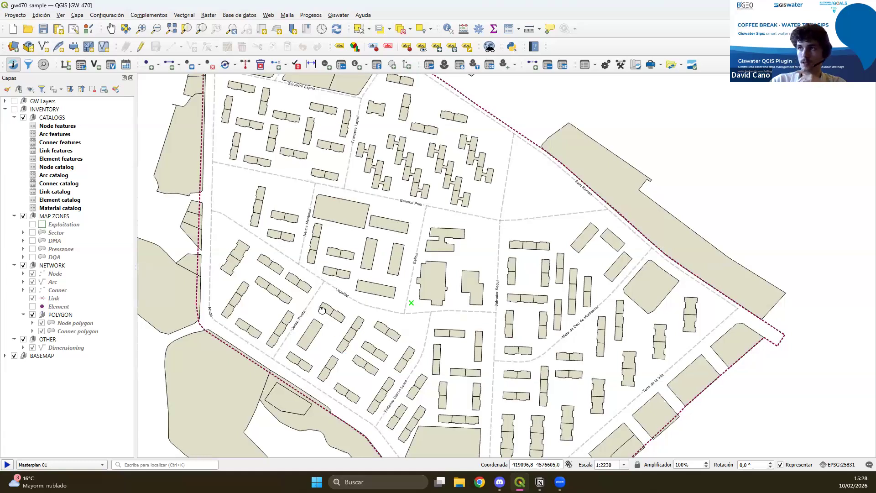
{"action": "left_click", "coordinate": [14, 109]}
{"action": "left_click_drag", "start_coordinate": [322, 311], "coordinate": [355, 273]}
{"action": "left_click_drag", "start_coordinate": [505, 386], "coordinate": [469, 341]}
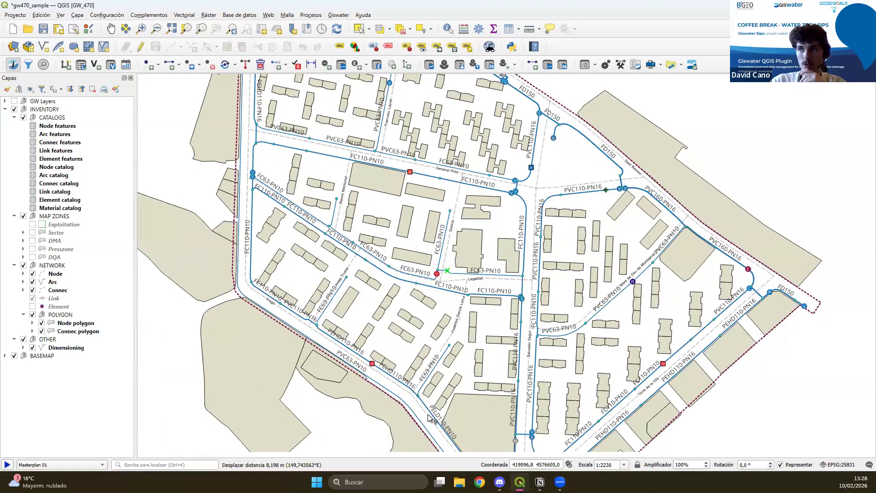
{"action": "left_click_drag", "start_coordinate": [500, 421], "coordinate": [456, 360]}
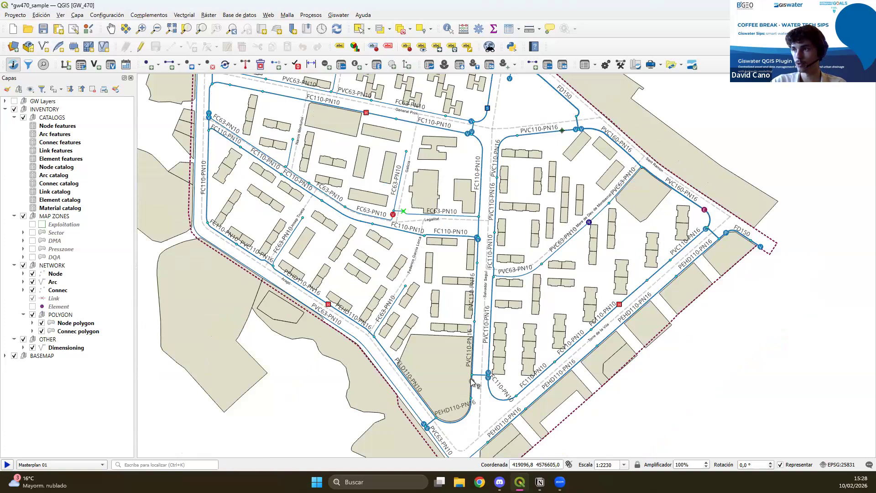
{"action": "left_click_drag", "start_coordinate": [541, 318], "coordinate": [485, 332]}
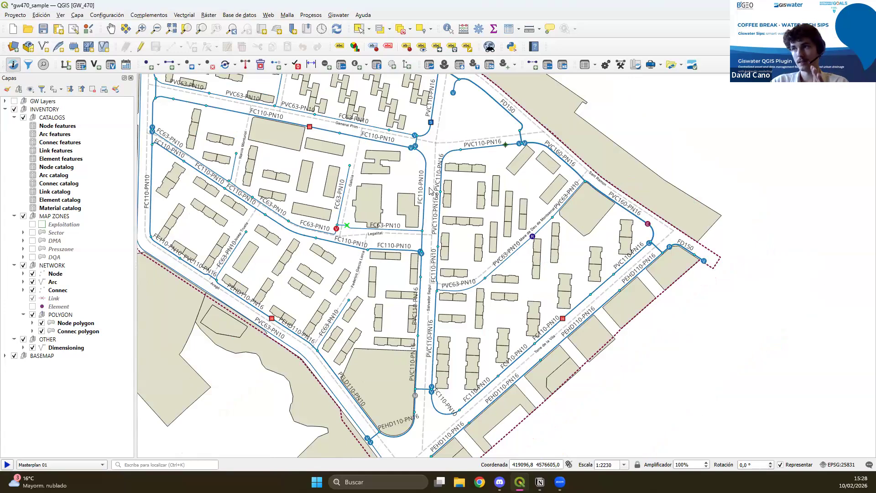
Look through the list of available panels and toolbars, including the Giswater toolbars, and dismiss it.
{"action": "scroll", "coordinate": [447, 208], "scroll_direction": "down", "scroll_amount": 1}
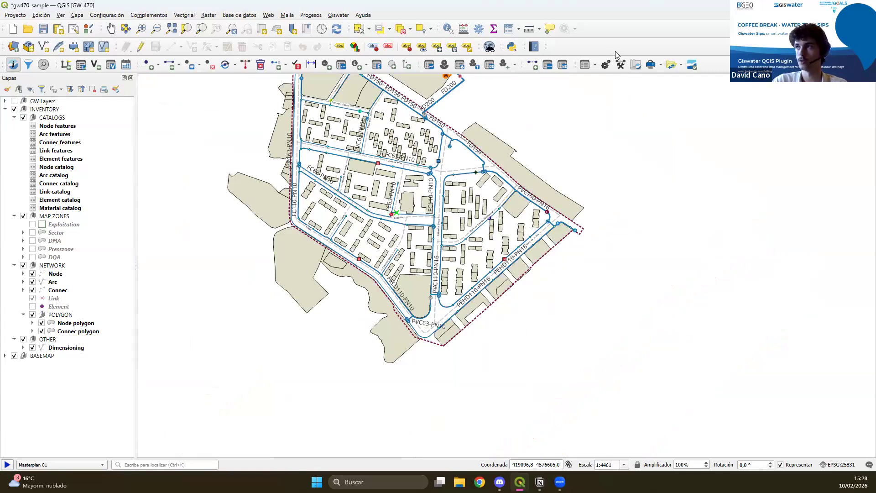
{"action": "right_click", "coordinate": [712, 70]}
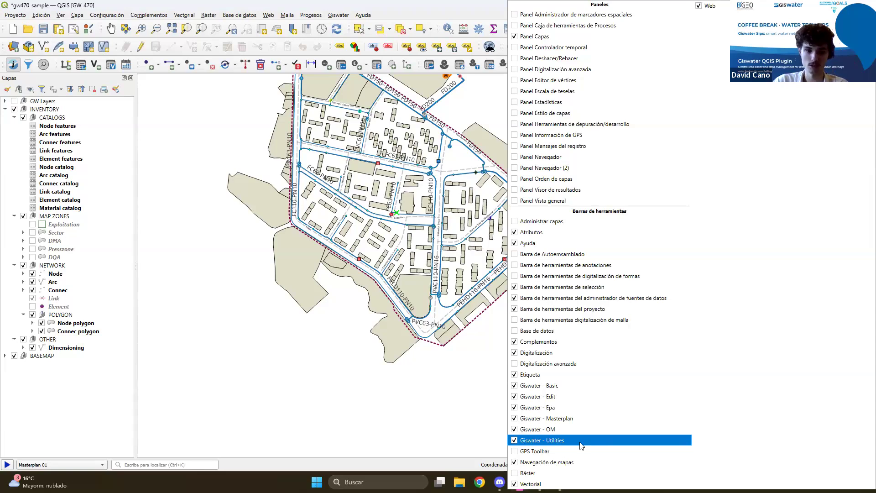
{"action": "left_click", "coordinate": [224, 5]}
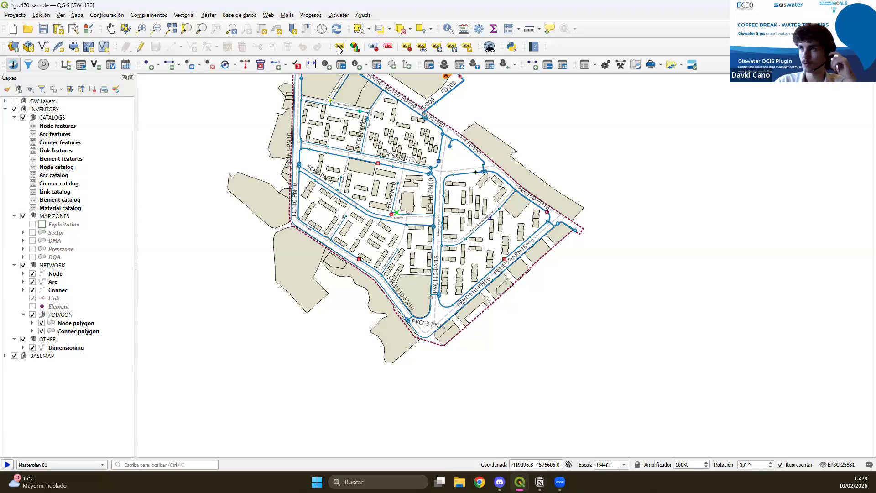
Use the Giswater info tool on the hydrant beside the northeastern FD150 pipe and review its main data.
{"action": "left_click_drag", "start_coordinate": [281, 180], "coordinate": [325, 239]}
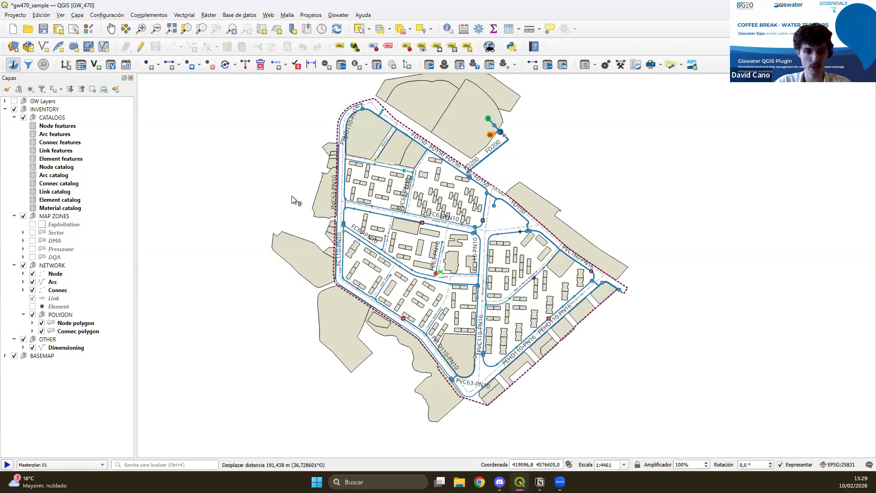
{"action": "left_click_drag", "start_coordinate": [437, 206], "coordinate": [393, 227]}
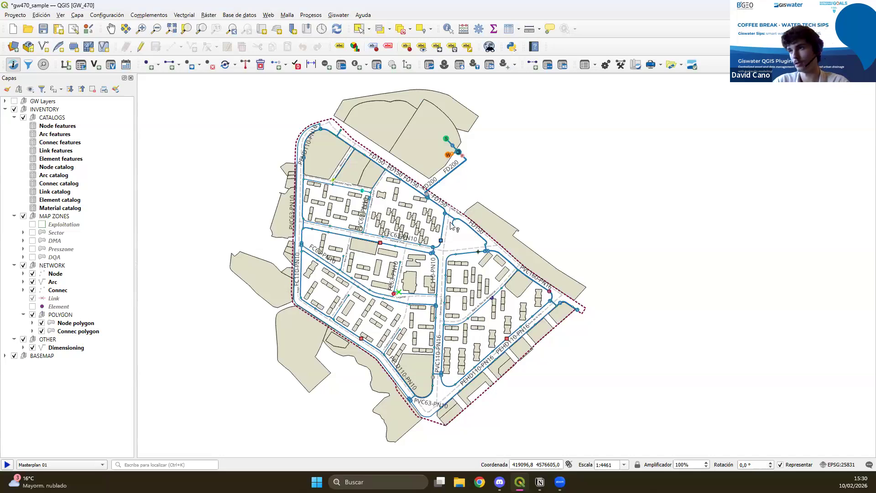
{"action": "scroll", "coordinate": [456, 225], "scroll_direction": "up", "scroll_amount": 1}
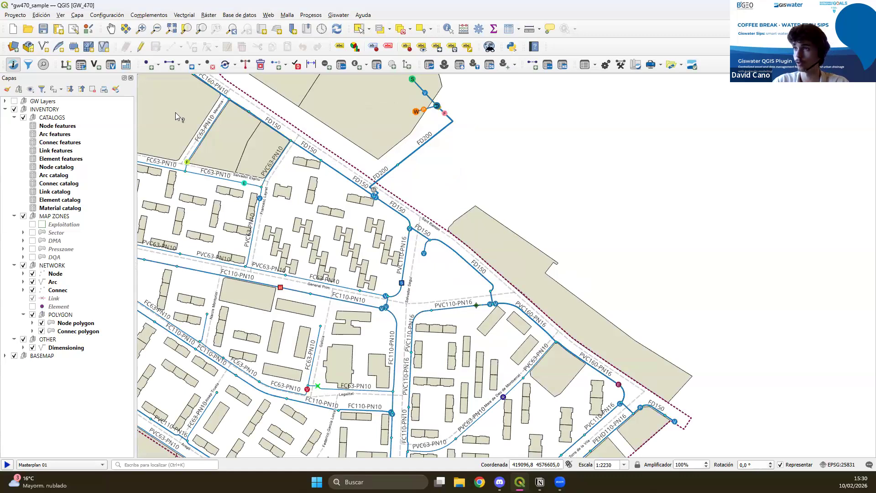
{"action": "left_click", "coordinate": [14, 65]}
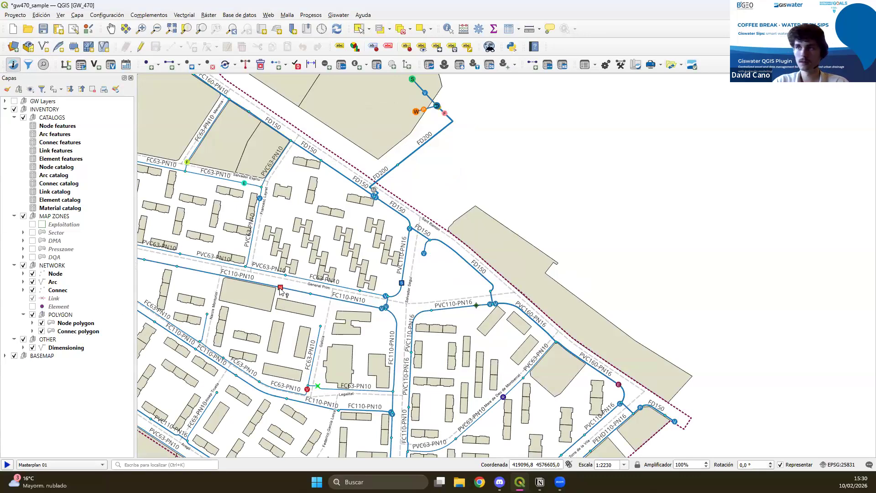
{"action": "left_click", "coordinate": [472, 261]}
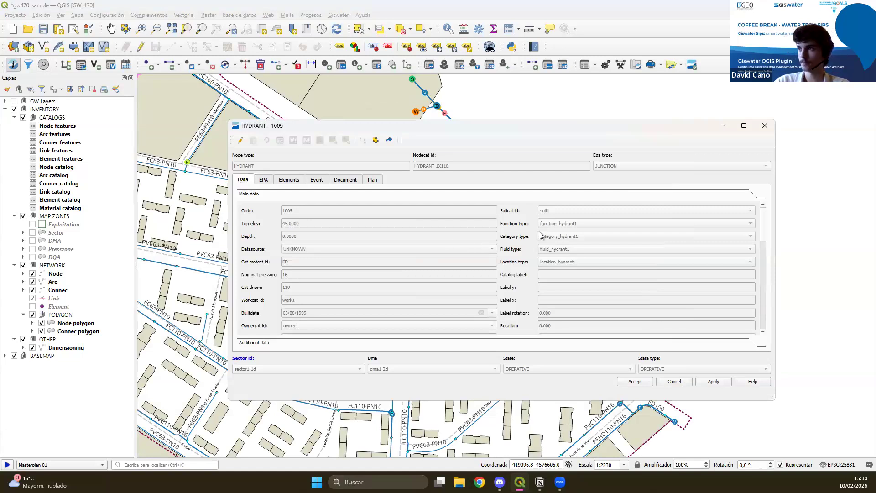
{"action": "scroll", "coordinate": [507, 234], "scroll_direction": "down", "scroll_amount": 3}
{"action": "scroll", "coordinate": [508, 234], "scroll_direction": "down", "scroll_amount": 10}
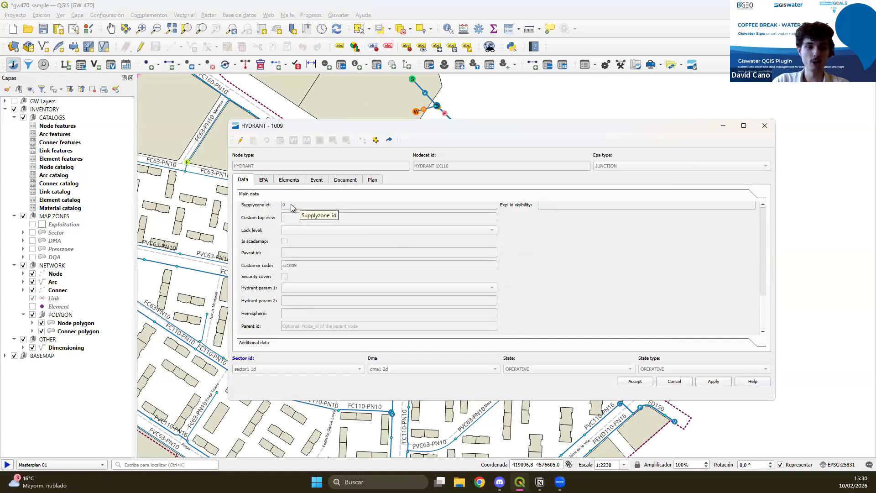
Review the hydrant's EPA, elements, event, document and plan information, and close its form.
{"action": "left_click", "coordinate": [263, 182]}
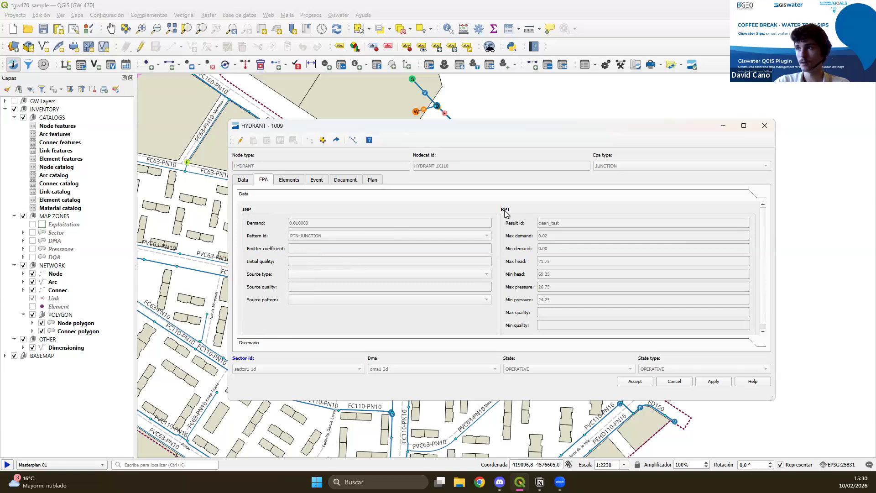
{"action": "scroll", "coordinate": [533, 267], "scroll_direction": "down", "scroll_amount": 1}
{"action": "scroll", "coordinate": [551, 283], "scroll_direction": "up", "scroll_amount": 1}
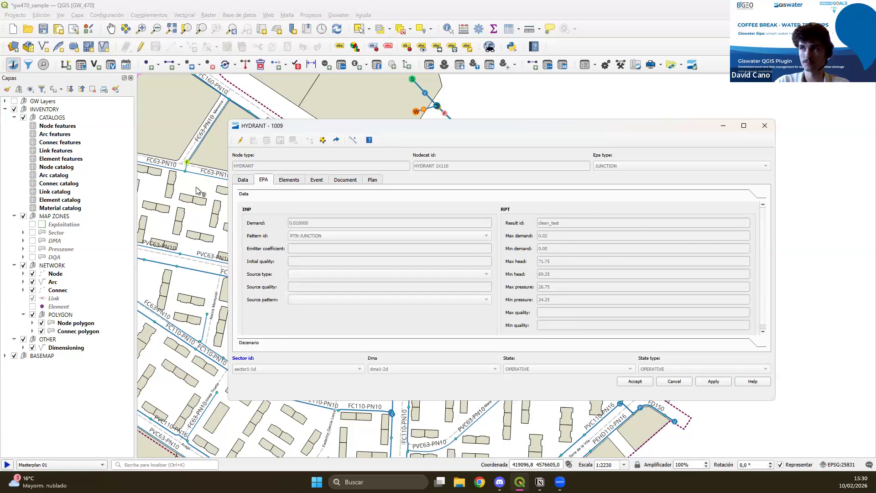
{"action": "left_click", "coordinate": [244, 181]}
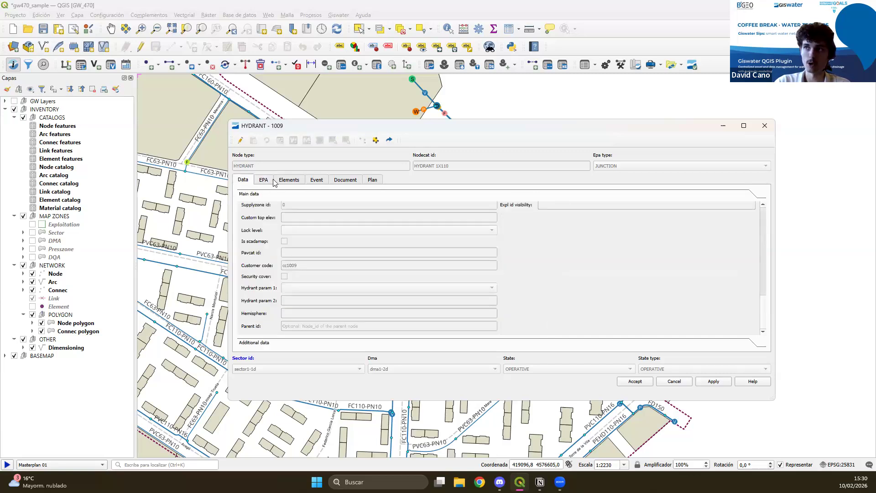
{"action": "left_click", "coordinate": [292, 179]}
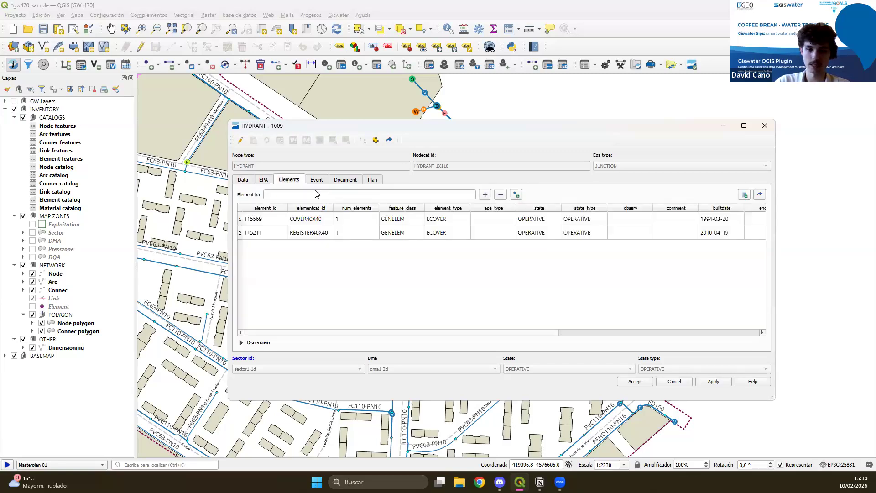
{"action": "left_click", "coordinate": [350, 183]}
{"action": "left_click", "coordinate": [372, 180]}
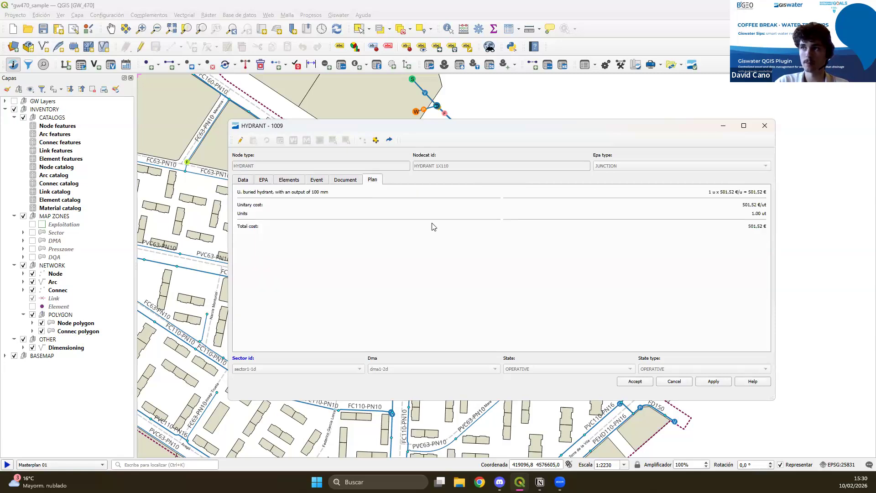
{"action": "left_click", "coordinate": [243, 180]}
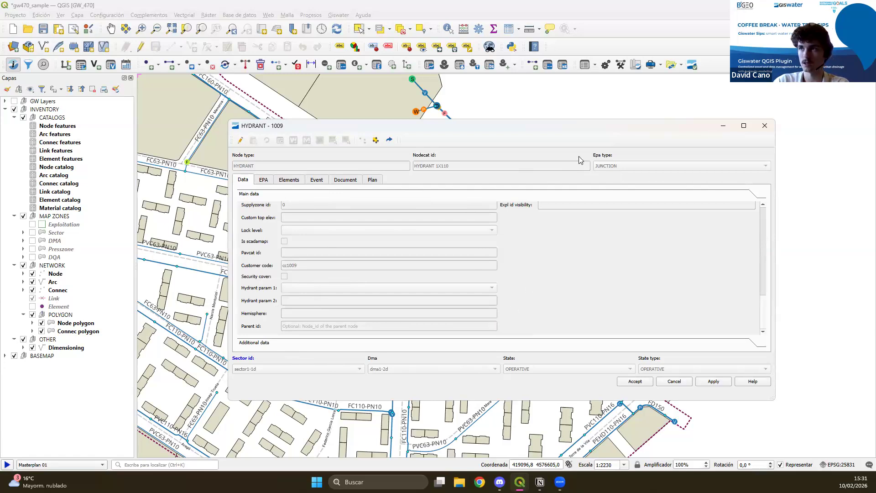
{"action": "left_click", "coordinate": [765, 126]}
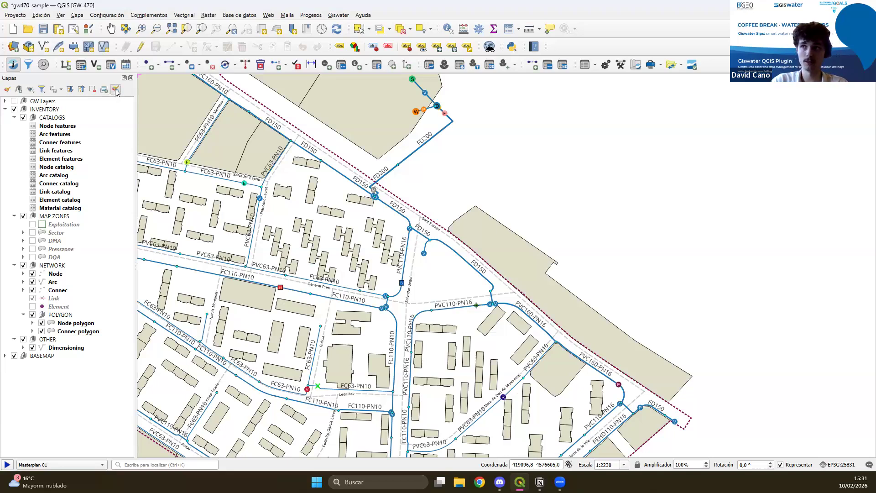
Apply the GwEpa style context to the network layers.
{"action": "left_click", "coordinate": [116, 91]}
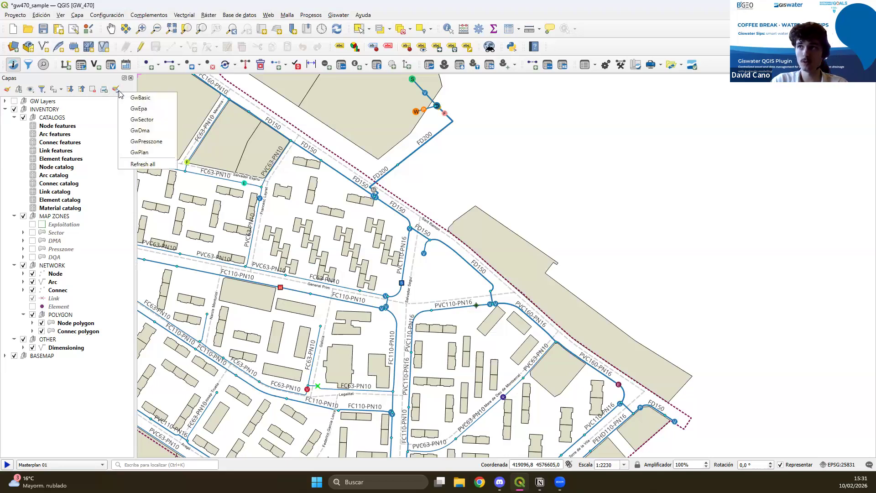
{"action": "left_click", "coordinate": [160, 111]}
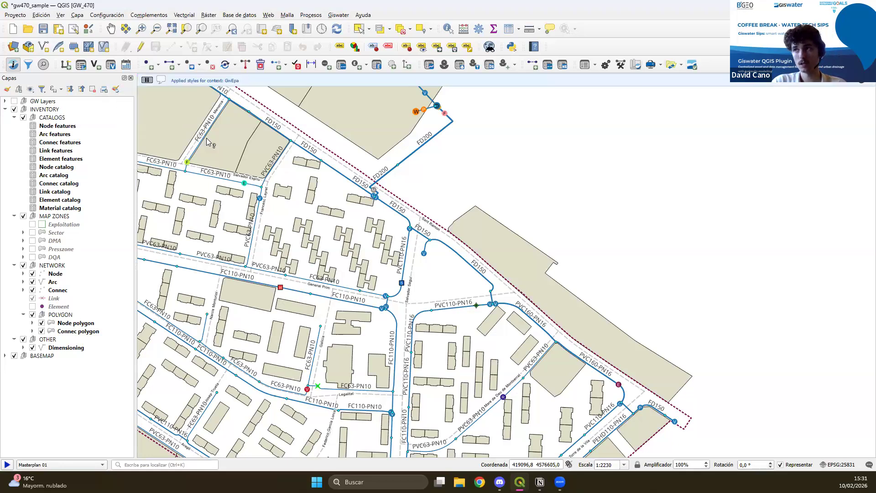
{"action": "left_click_drag", "start_coordinate": [223, 306], "coordinate": [236, 246]}
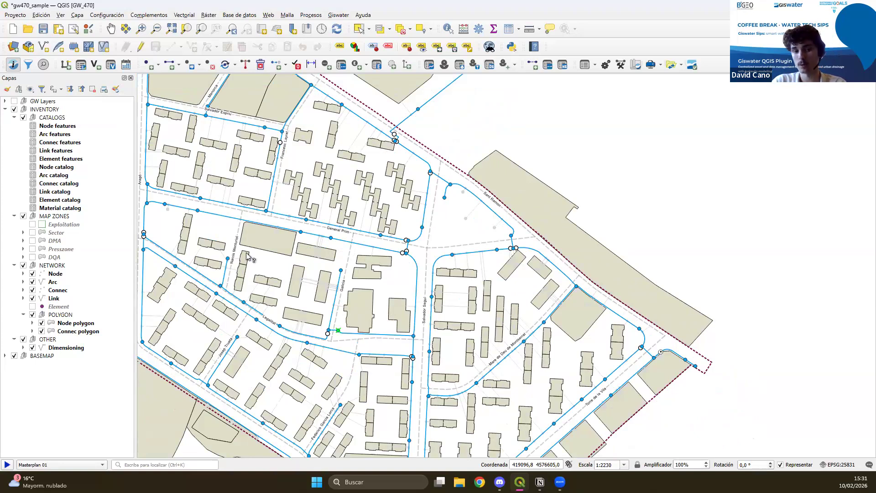
Restore the GwBasic style context on the network layers.
{"action": "left_click", "coordinate": [117, 90]}
{"action": "left_click", "coordinate": [152, 97]}
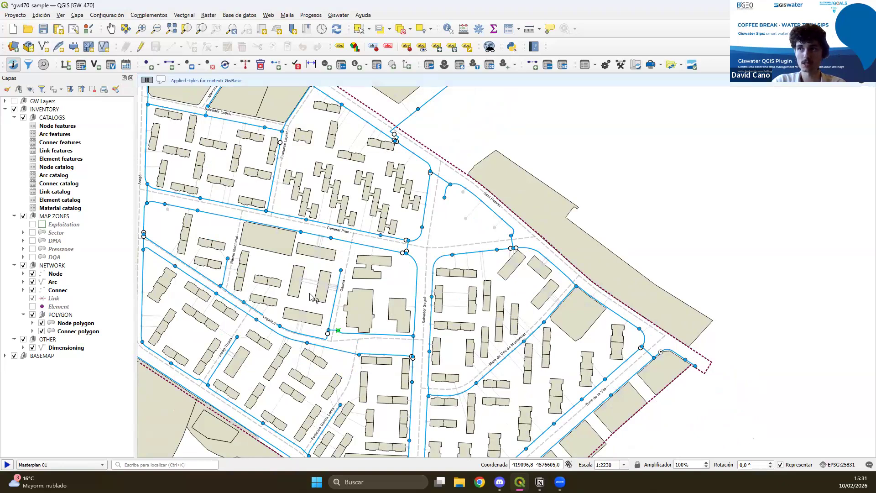
{"action": "left_click_drag", "start_coordinate": [278, 267], "coordinate": [323, 312]}
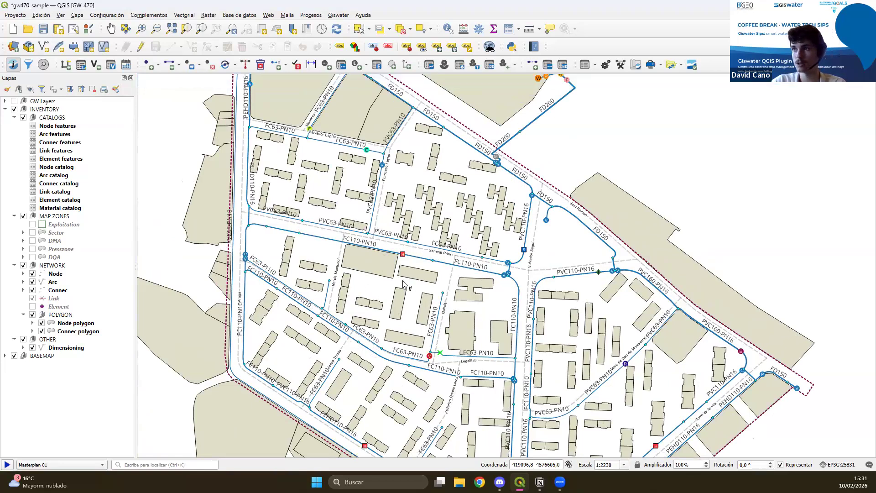
{"action": "left_click_drag", "start_coordinate": [383, 310], "coordinate": [350, 296]}
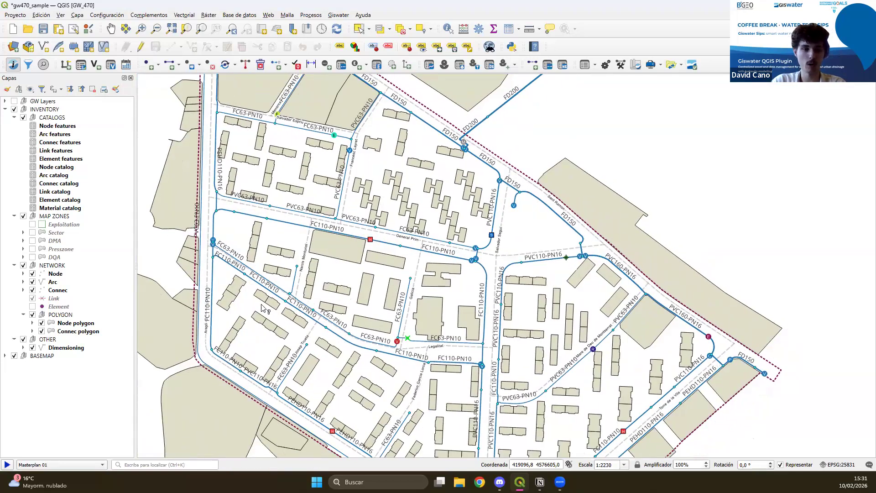
Switch the network layers to the GwEpa style context again and view the whole southern network.
{"action": "left_click", "coordinate": [115, 90]}
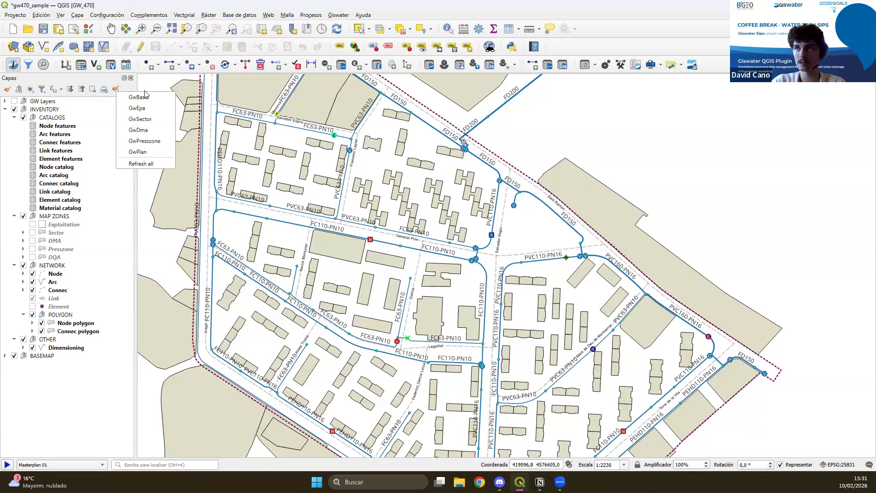
{"action": "left_click", "coordinate": [210, 129]}
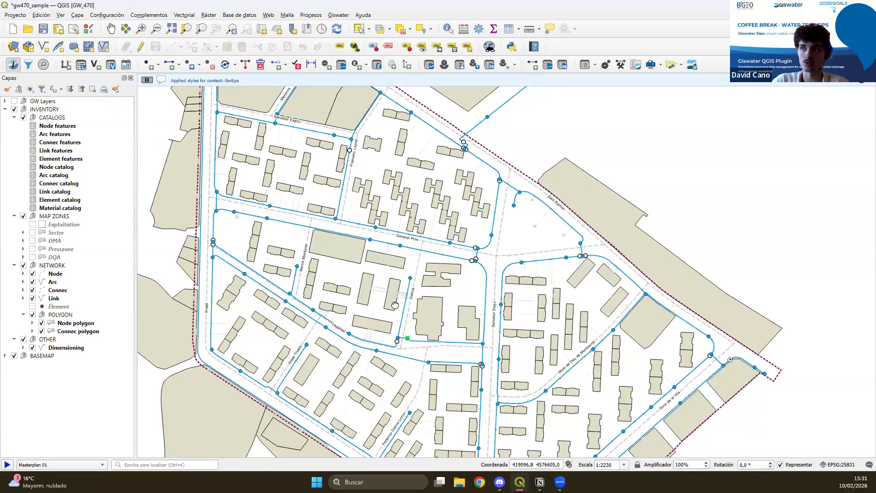
{"action": "left_click_drag", "start_coordinate": [533, 245], "coordinate": [494, 242]}
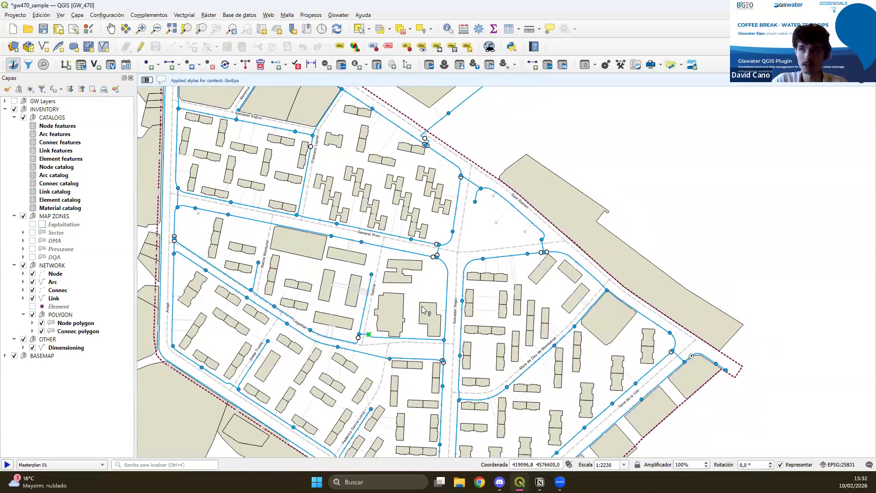
{"action": "scroll", "coordinate": [409, 193], "scroll_direction": "down", "scroll_amount": 2}
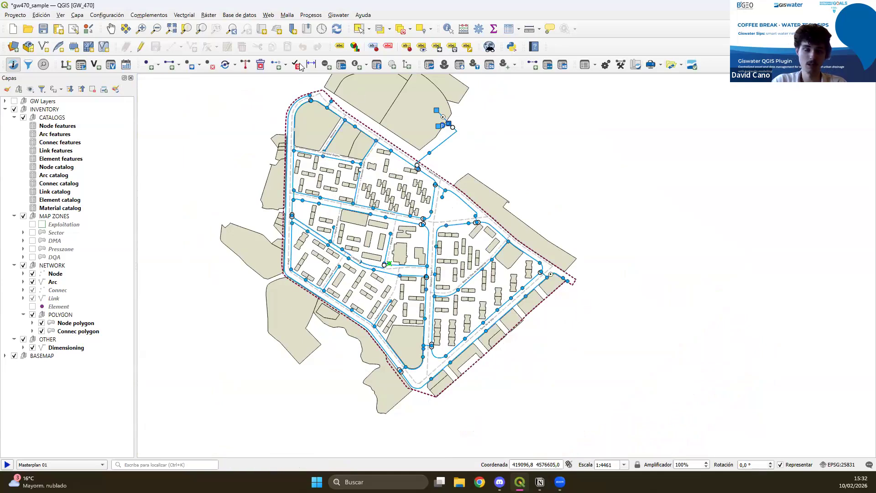
{"action": "left_click_drag", "start_coordinate": [319, 233], "coordinate": [305, 257]}
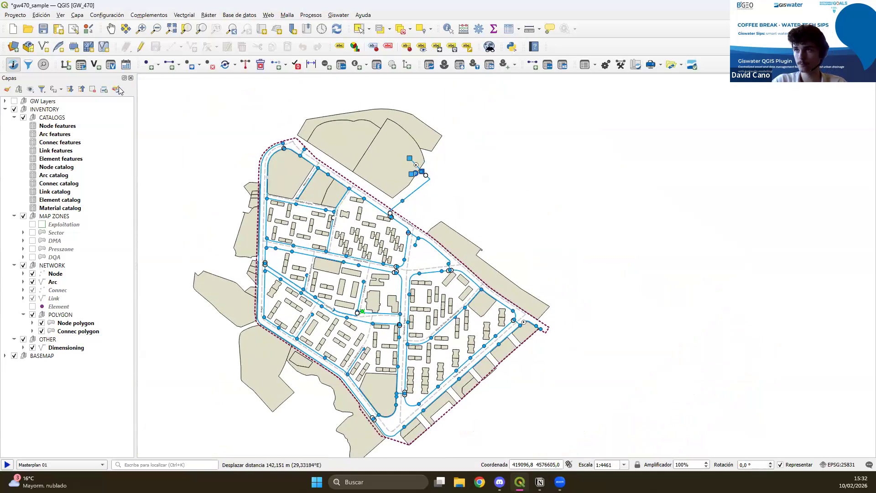
Return the network layers to the GwBasic style context.
{"action": "left_click", "coordinate": [117, 88]}
{"action": "left_click", "coordinate": [145, 97]}
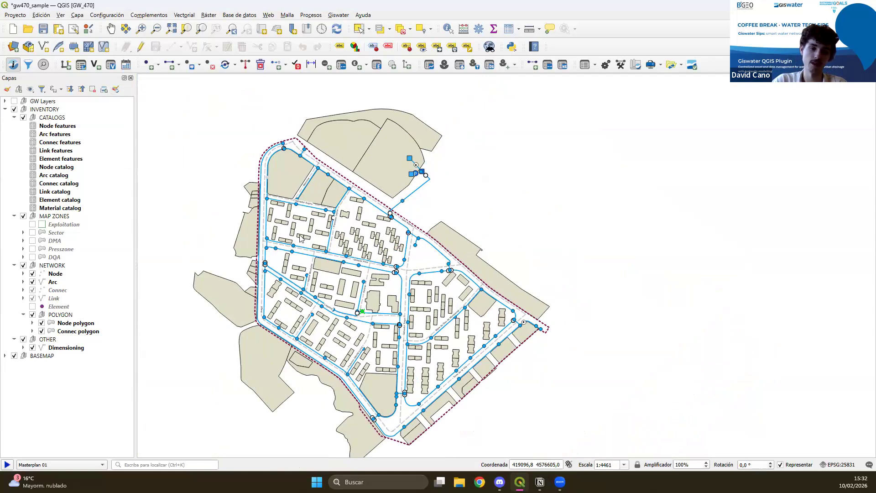
{"action": "left_click_drag", "start_coordinate": [306, 292], "coordinate": [333, 262]}
{"action": "left_click_drag", "start_coordinate": [398, 265], "coordinate": [369, 303]}
{"action": "scroll", "coordinate": [371, 307], "scroll_direction": "up", "scroll_amount": 1}
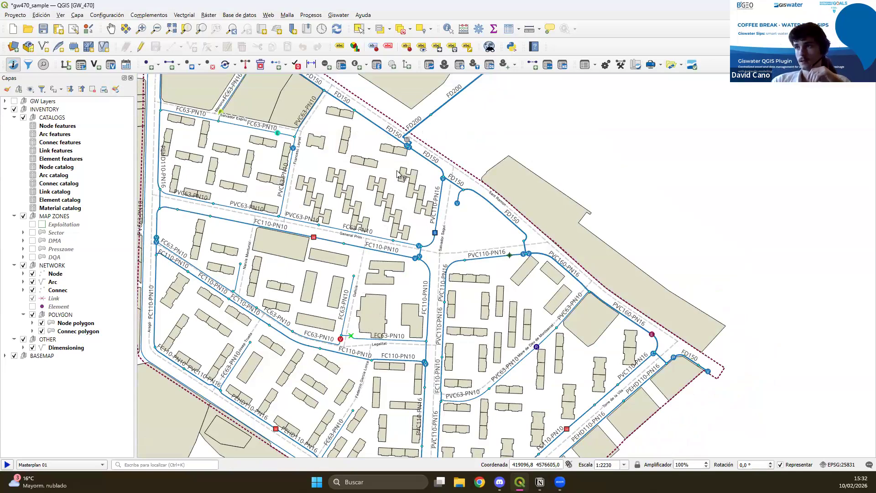
{"action": "left_click_drag", "start_coordinate": [296, 360], "coordinate": [316, 332]}
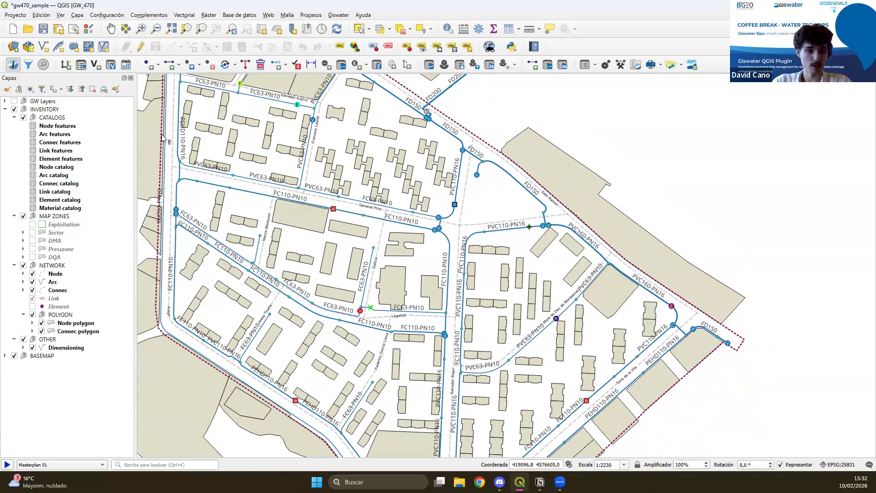
Inspect the information form of the PVC110-PN16 pipe along Salvador Seguí street, and close the form.
{"action": "right_click", "coordinate": [477, 177]}
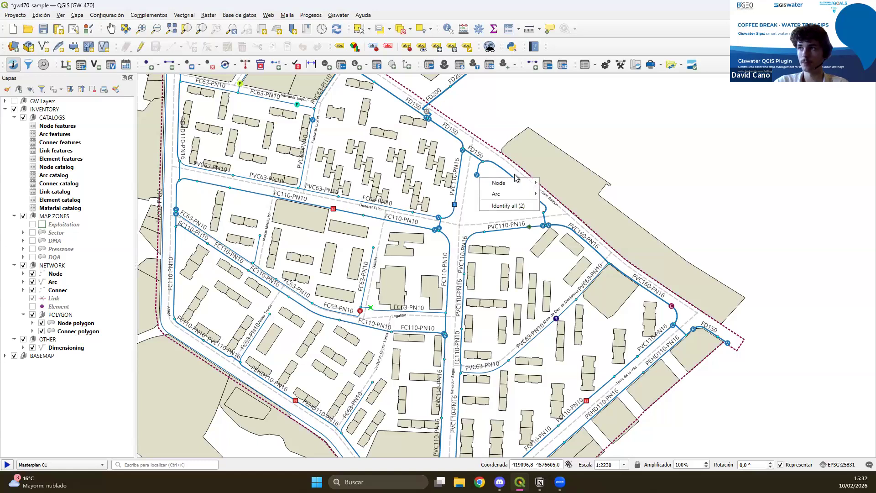
{"action": "left_click", "coordinate": [457, 185]}
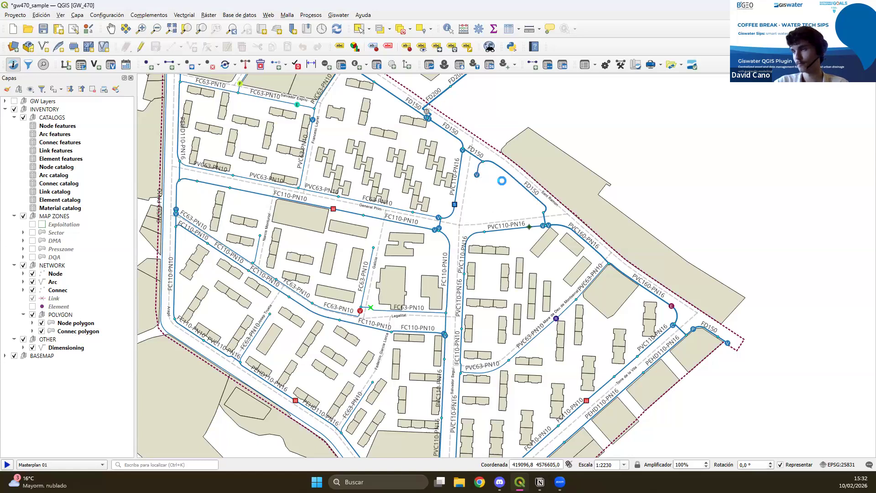
{"action": "left_click", "coordinate": [456, 199]}
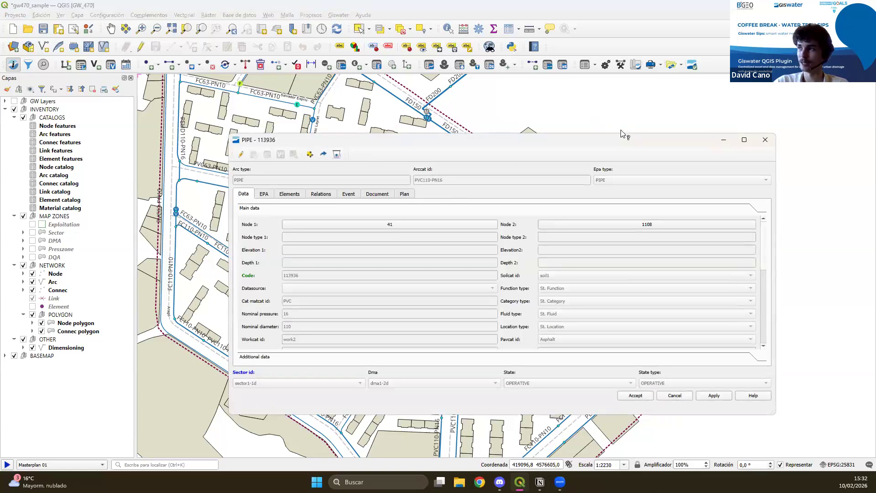
{"action": "left_click", "coordinate": [771, 141]}
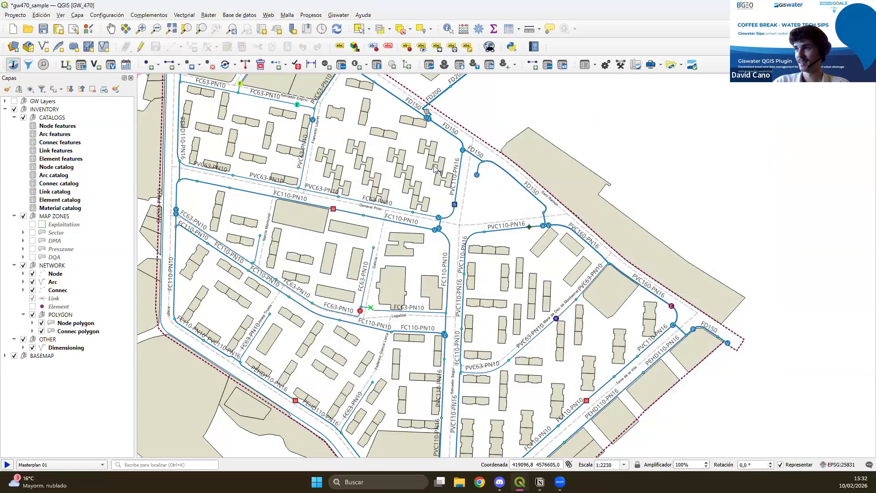
Close the valve at the upper end of the PVC110-PN16 pipe beside Salvador Seguí street, directly from the map.
{"action": "scroll", "coordinate": [372, 208], "scroll_direction": "up", "scroll_amount": 3}
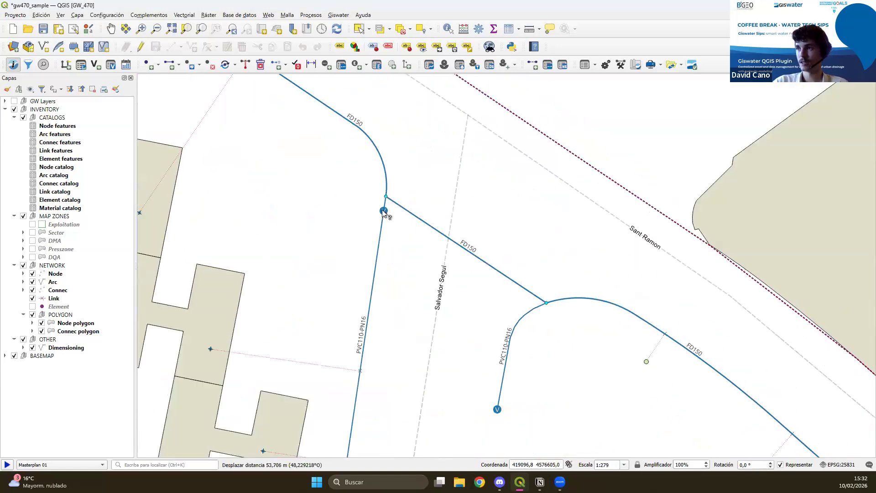
{"action": "right_click", "coordinate": [384, 212]}
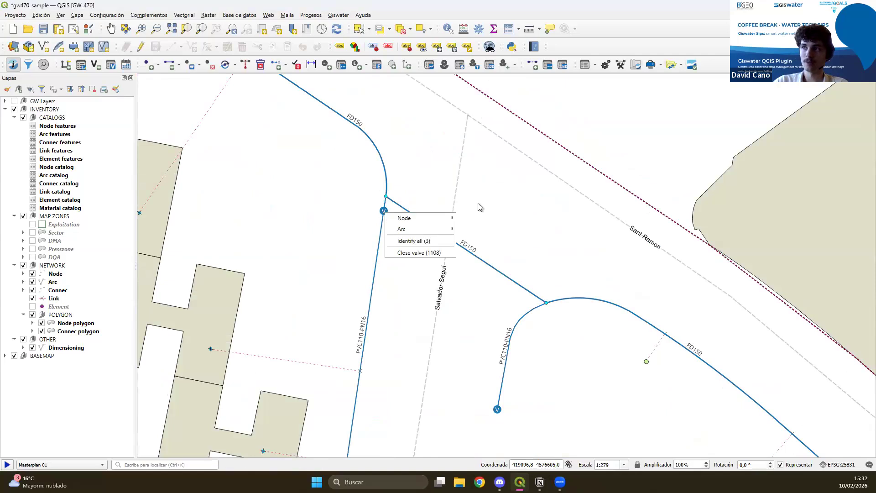
{"action": "left_click", "coordinate": [432, 253]}
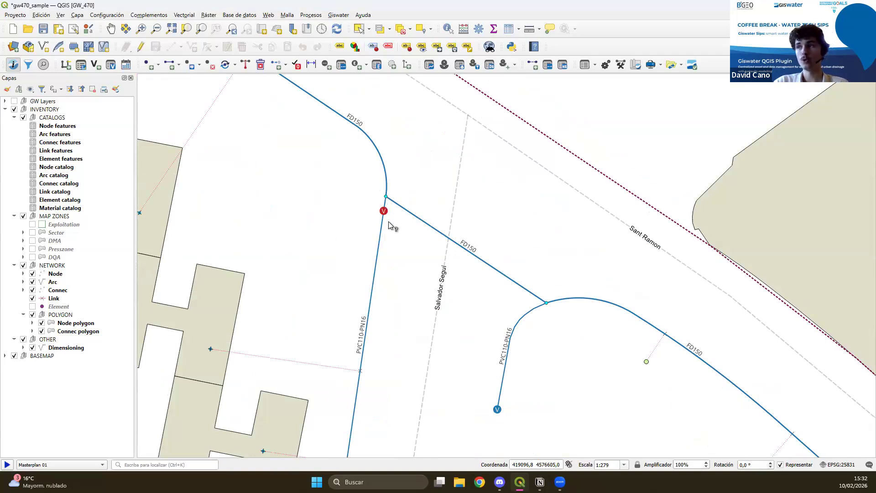
{"action": "left_click", "coordinate": [115, 90]}
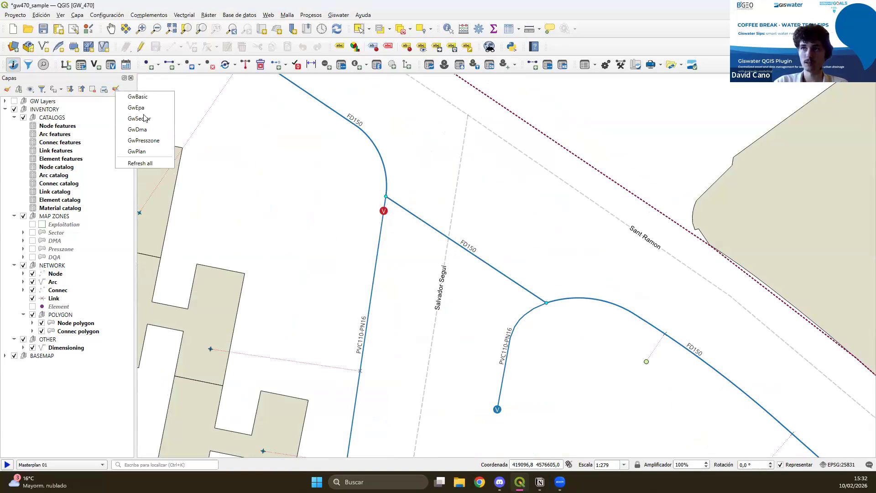
Reopen the closed valve at the upper end of the PVC110-PN16 pipe beside Salvador Seguí street.
{"action": "left_click_drag", "start_coordinate": [444, 265], "coordinate": [586, 342]}
{"action": "left_click_drag", "start_coordinate": [692, 402], "coordinate": [473, 324]}
{"action": "left_click_drag", "start_coordinate": [454, 365], "coordinate": [381, 320]}
{"action": "right_click", "coordinate": [398, 268]}
{"action": "left_click", "coordinate": [416, 309]}
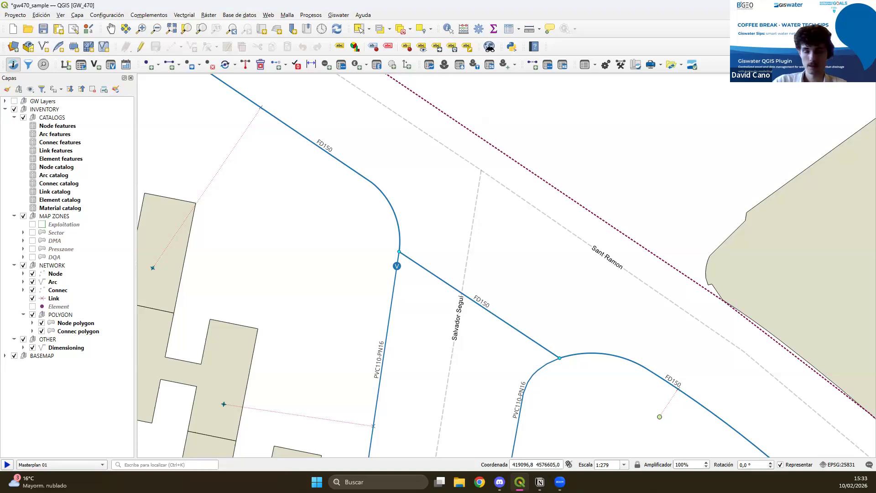
Open the Giswater selector and display only exploitation expl_01 on the map.
{"action": "scroll", "coordinate": [418, 300], "scroll_direction": "down", "scroll_amount": 3}
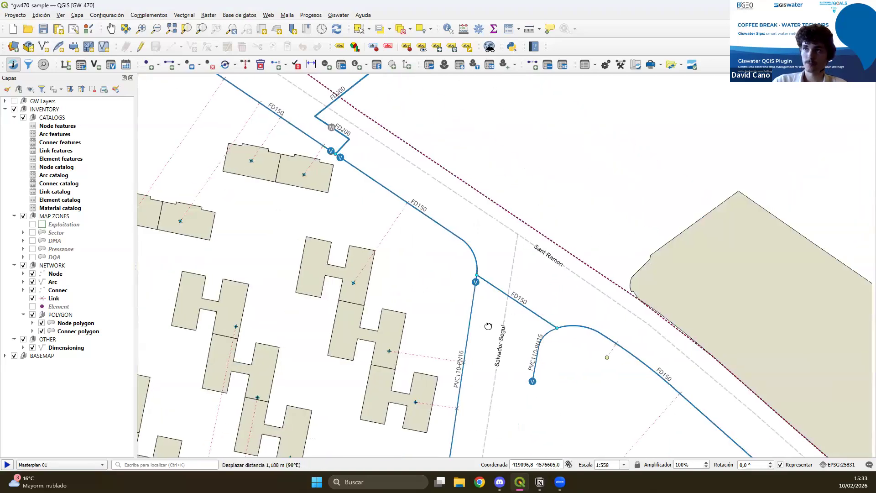
{"action": "left_click_drag", "start_coordinate": [489, 326], "coordinate": [421, 326]}
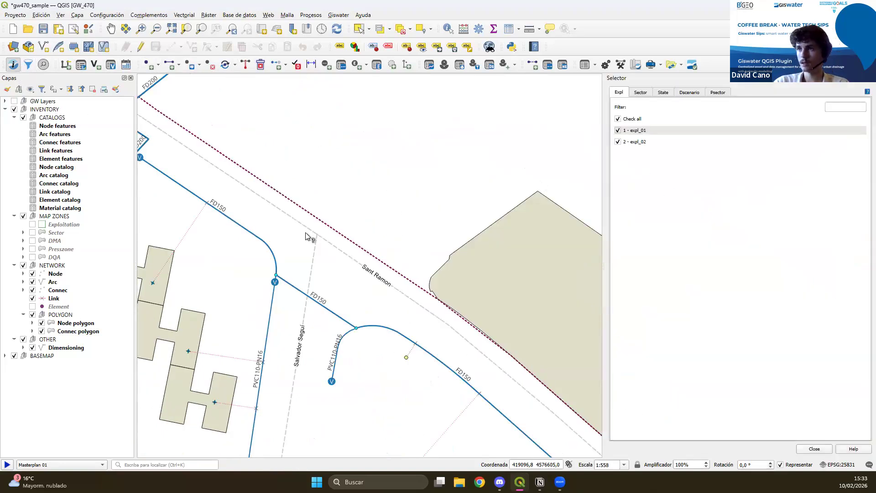
{"action": "scroll", "coordinate": [311, 237], "scroll_direction": "down", "scroll_amount": 4}
{"action": "left_click_drag", "start_coordinate": [419, 158], "coordinate": [459, 265]}
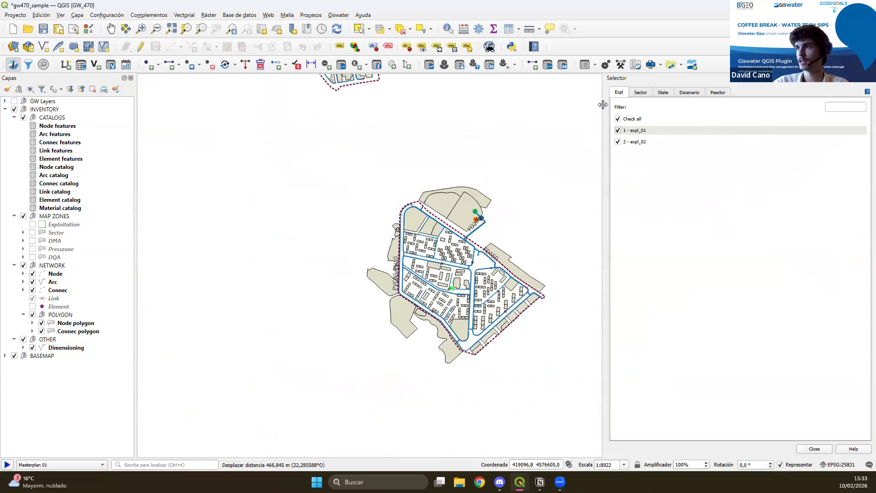
{"action": "left_click_drag", "start_coordinate": [530, 178], "coordinate": [456, 242]}
{"action": "left_click", "coordinate": [619, 120]}
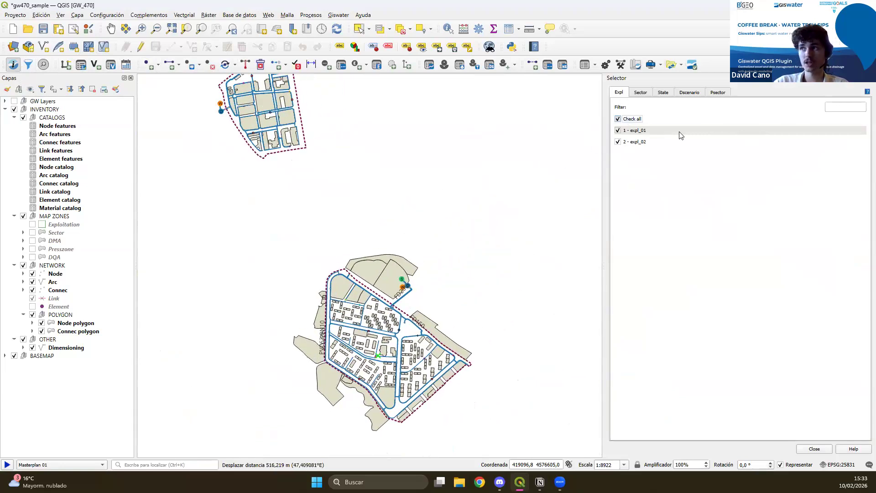
{"action": "left_click", "coordinate": [639, 123]}
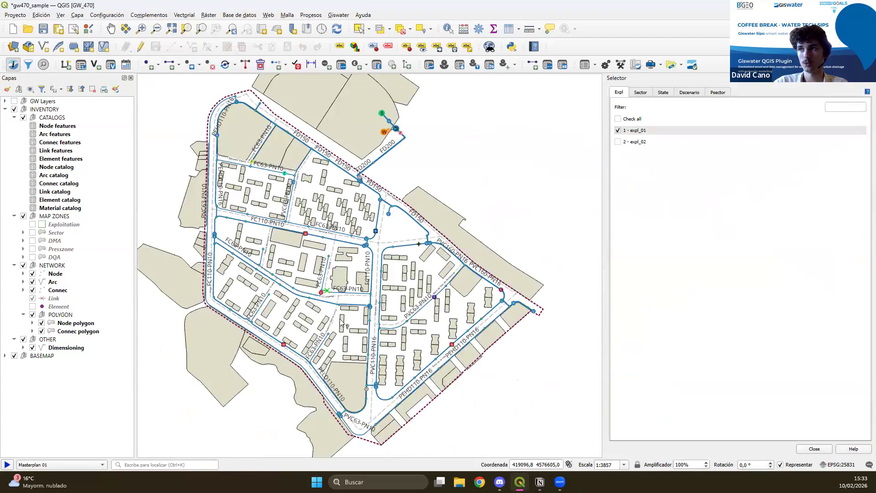
Display only exploitation expl_02, and enable expl_01 again so both networks are shown.
{"action": "scroll", "coordinate": [355, 280], "scroll_direction": "down", "scroll_amount": 3}
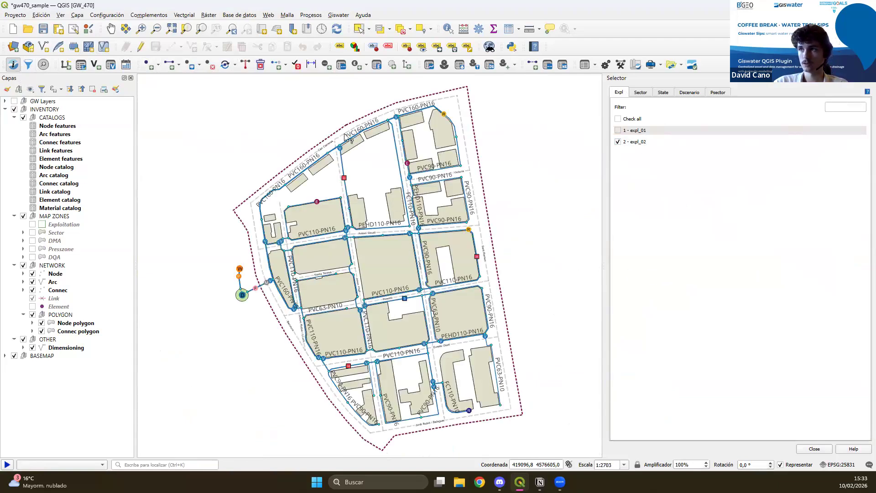
{"action": "scroll", "coordinate": [414, 385], "scroll_direction": "down", "scroll_amount": 3}
{"action": "left_click_drag", "start_coordinate": [454, 405], "coordinate": [361, 298]}
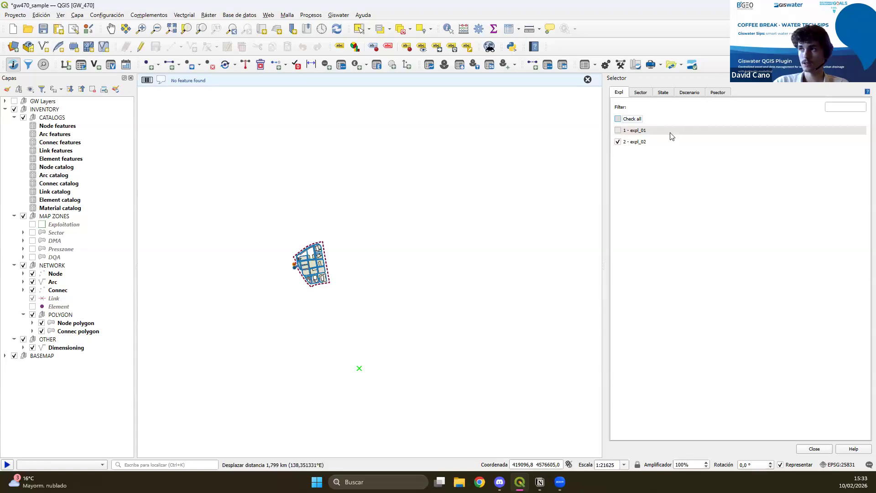
{"action": "left_click", "coordinate": [618, 130]}
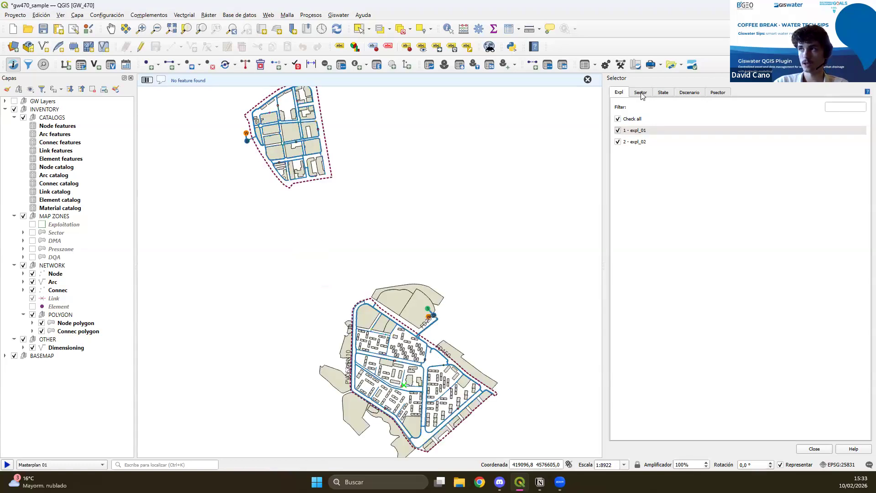
Hide all sectors of the network through the selector, and enable all of them again.
{"action": "left_click", "coordinate": [641, 93]}
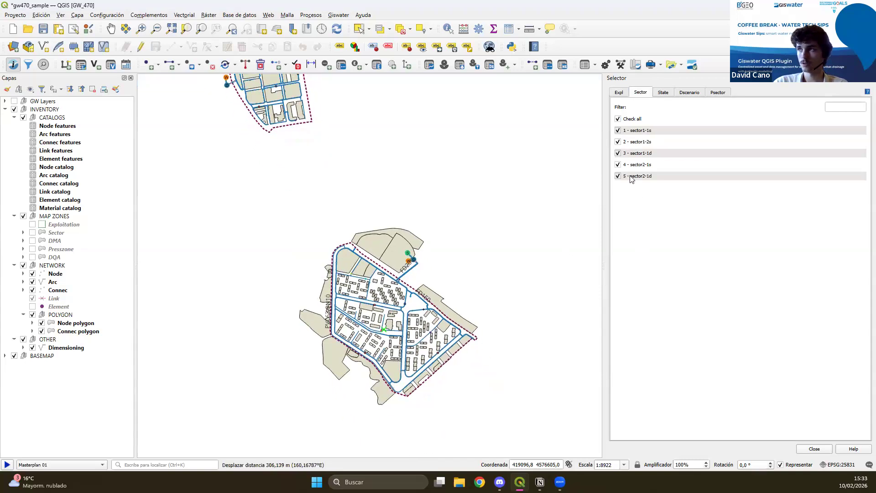
{"action": "left_click", "coordinate": [622, 118]}
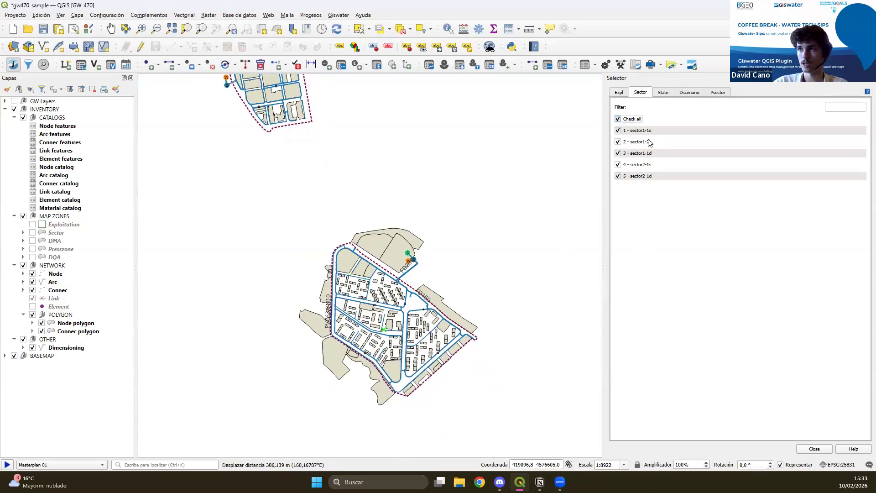
{"action": "left_click", "coordinate": [623, 143]}
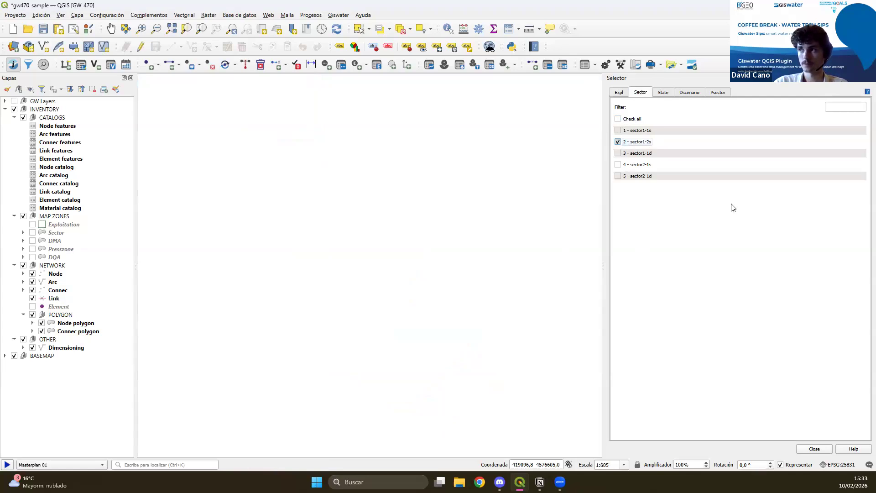
{"action": "left_click", "coordinate": [619, 119]}
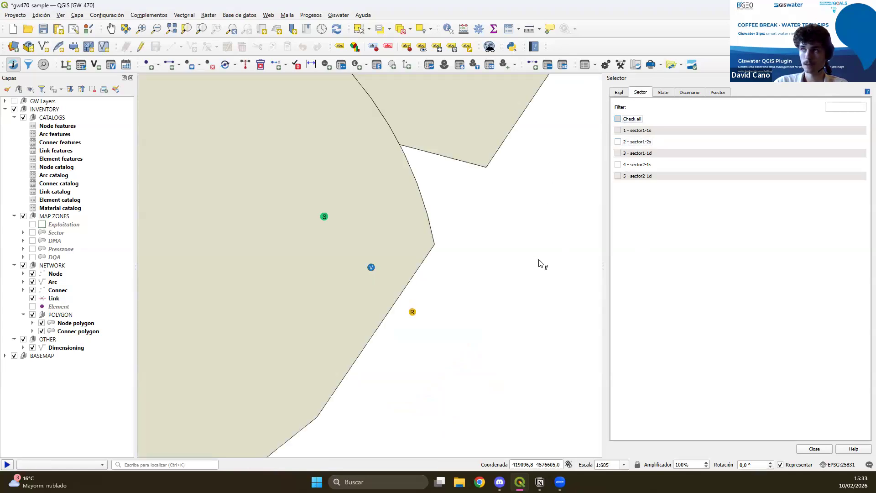
Review the selector's state, demand scenario and psector filters, and close the selector.
{"action": "left_click", "coordinate": [666, 94]}
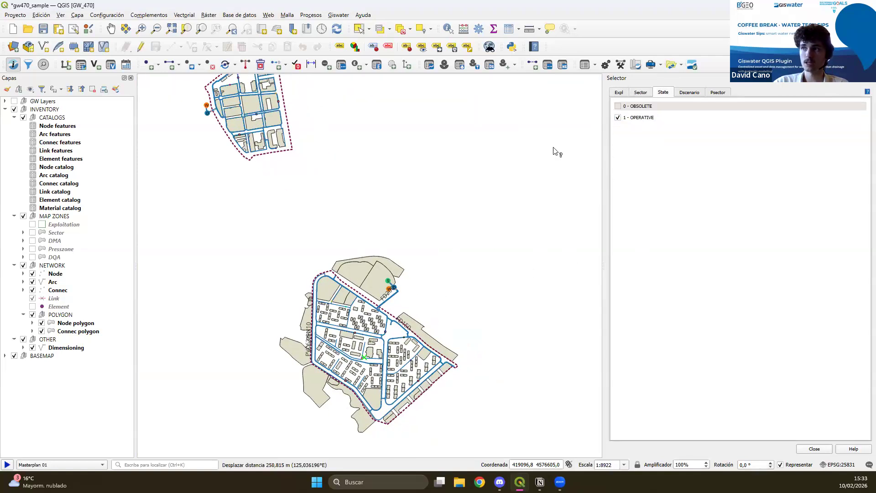
{"action": "left_click_drag", "start_coordinate": [346, 247], "coordinate": [368, 275]}
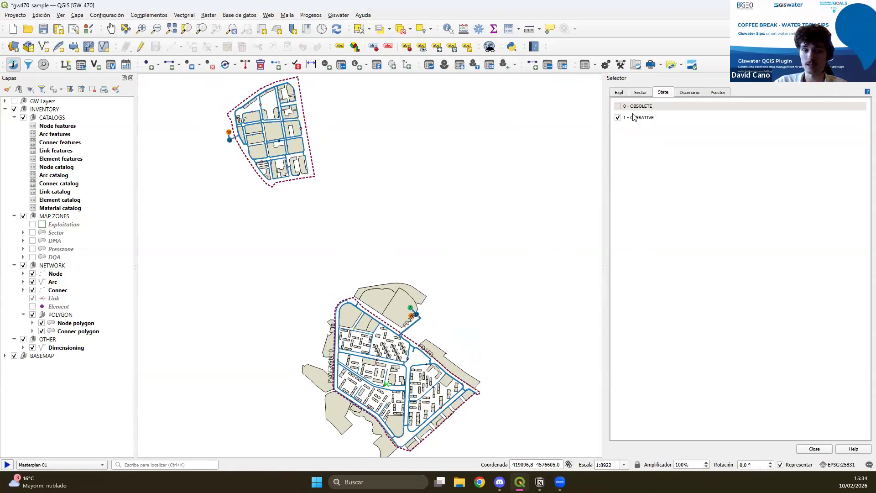
{"action": "left_click_drag", "start_coordinate": [445, 371], "coordinate": [461, 327]}
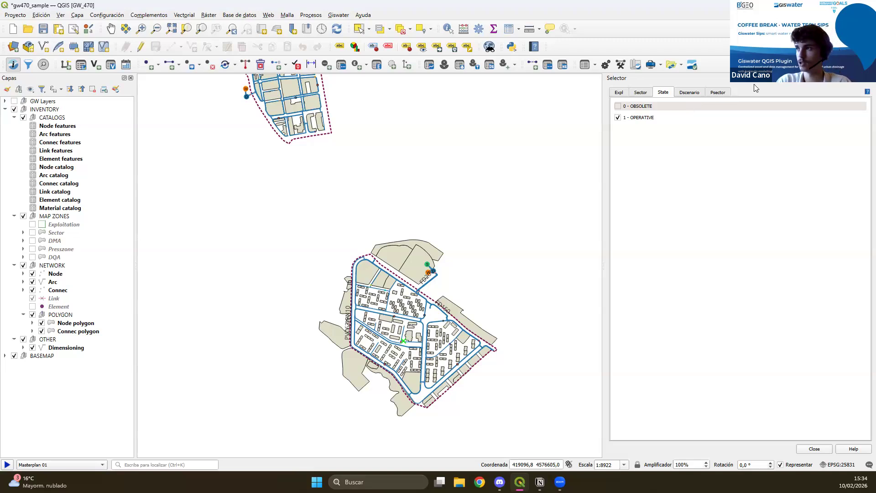
{"action": "left_click", "coordinate": [695, 93]}
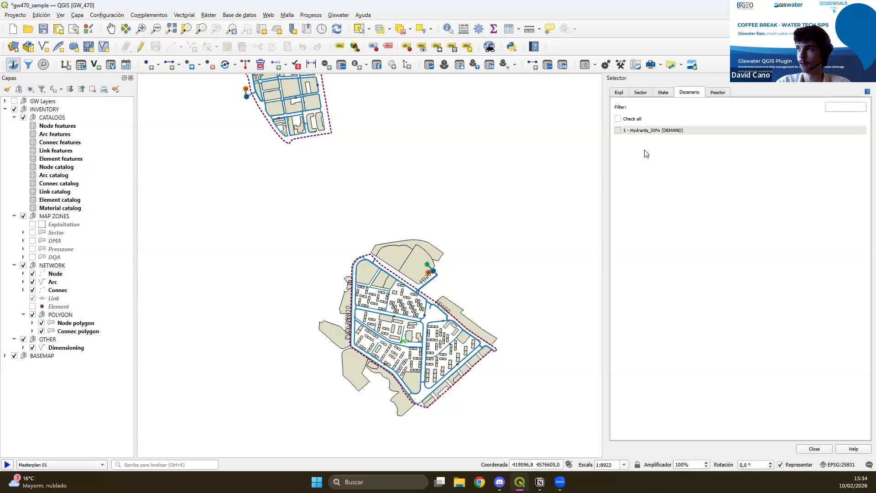
{"action": "left_click", "coordinate": [720, 91]}
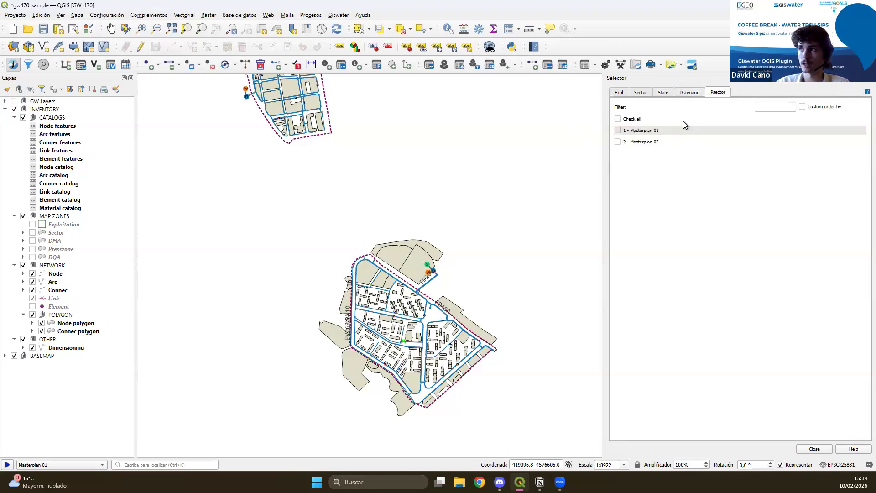
{"action": "left_click", "coordinate": [690, 93]}
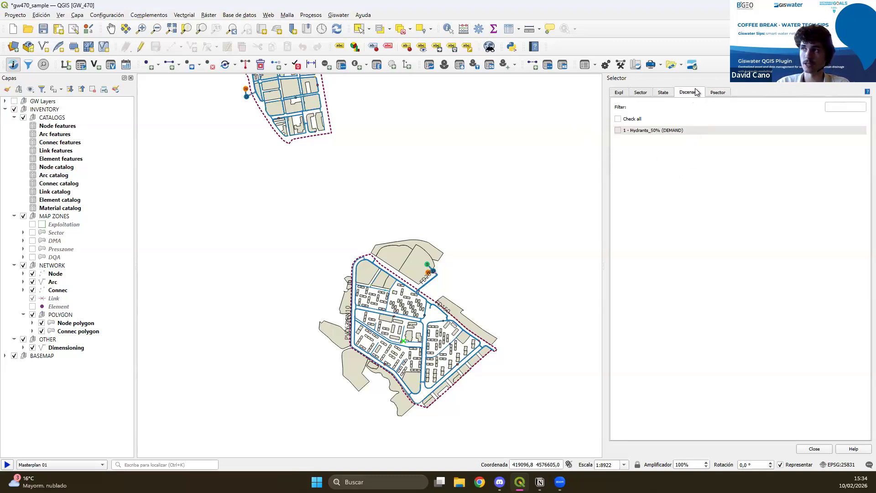
{"action": "left_click", "coordinate": [870, 78]}
Open the Giswater search tool to view its network, address and hydrometer options, and close it.
{"action": "left_click_drag", "start_coordinate": [444, 305], "coordinate": [331, 298]}
{"action": "left_click", "coordinate": [43, 65]}
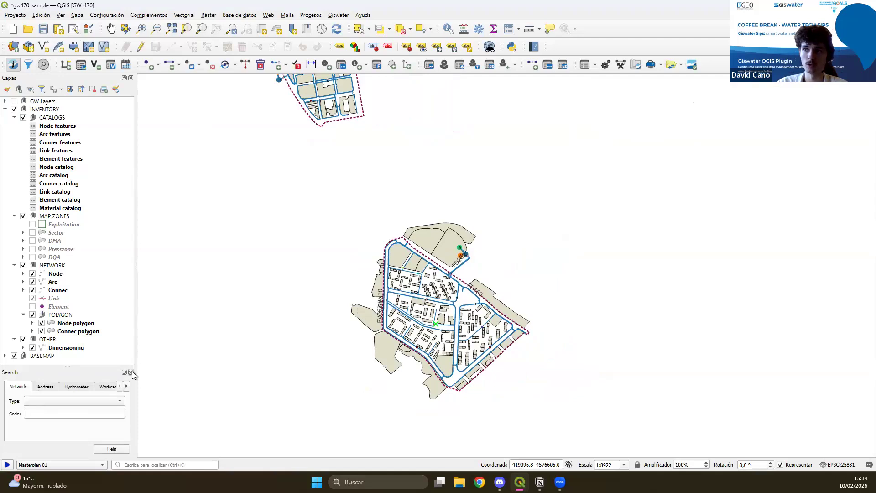
{"action": "left_click", "coordinate": [130, 372]}
{"action": "left_click_drag", "start_coordinate": [412, 358], "coordinate": [412, 376]}
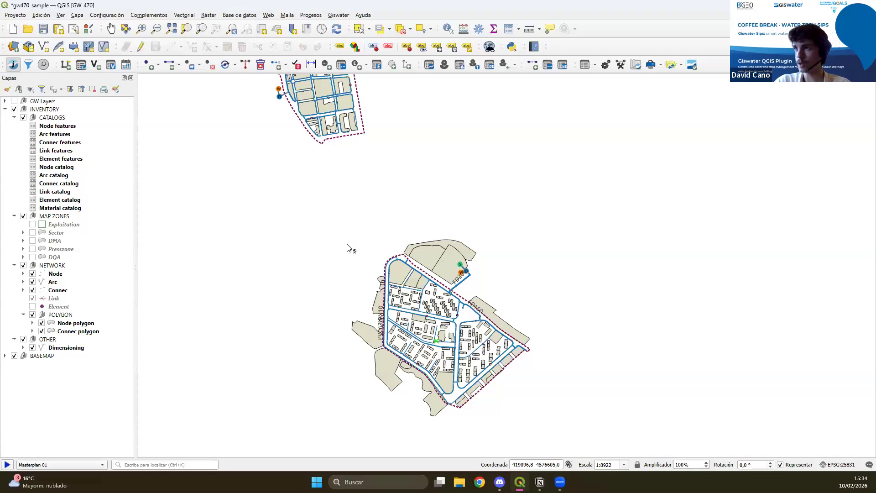
{"action": "left_click_drag", "start_coordinate": [359, 221], "coordinate": [345, 248]}
{"action": "left_click_drag", "start_coordinate": [295, 228], "coordinate": [302, 252]}
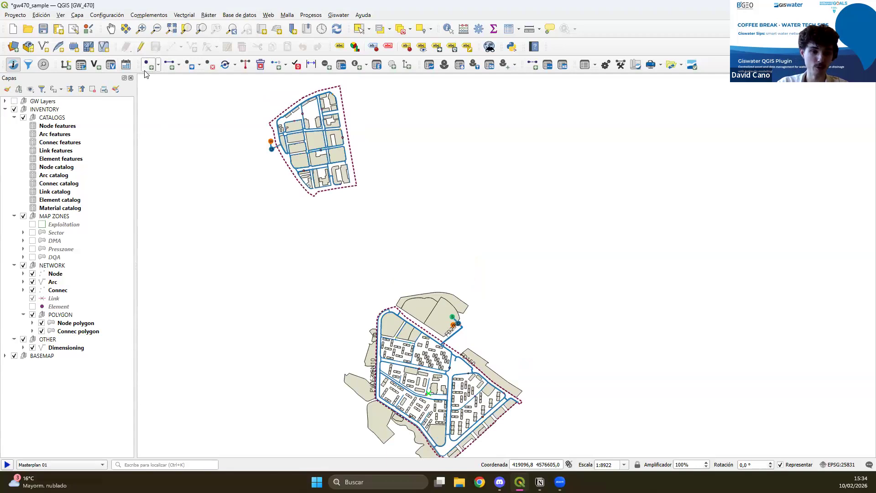
{"action": "left_click_drag", "start_coordinate": [254, 289], "coordinate": [239, 276]}
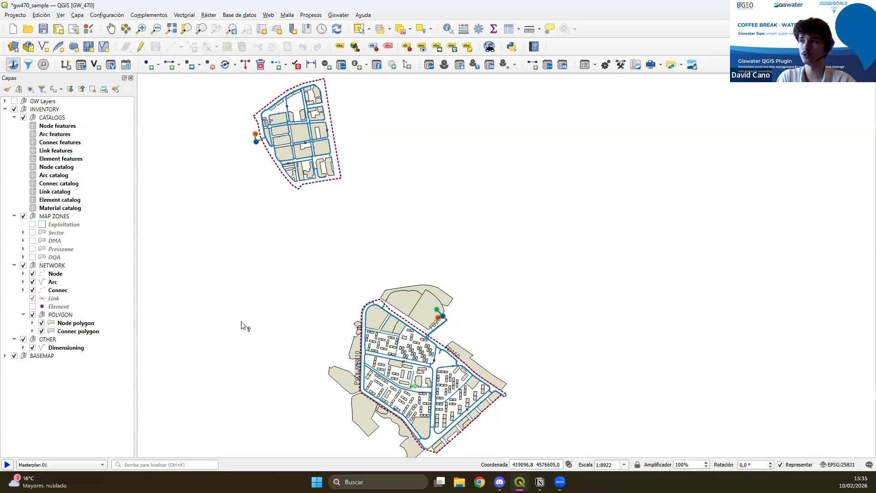
Place a T node on the FC110-PN10 pipe along General Prim, just west of its crossing with Galicia street.
{"action": "left_click_drag", "start_coordinate": [411, 385], "coordinate": [372, 335]}
{"action": "scroll", "coordinate": [391, 356], "scroll_direction": "up", "scroll_amount": 1}
{"action": "scroll", "coordinate": [390, 356], "scroll_direction": "up", "scroll_amount": 1}
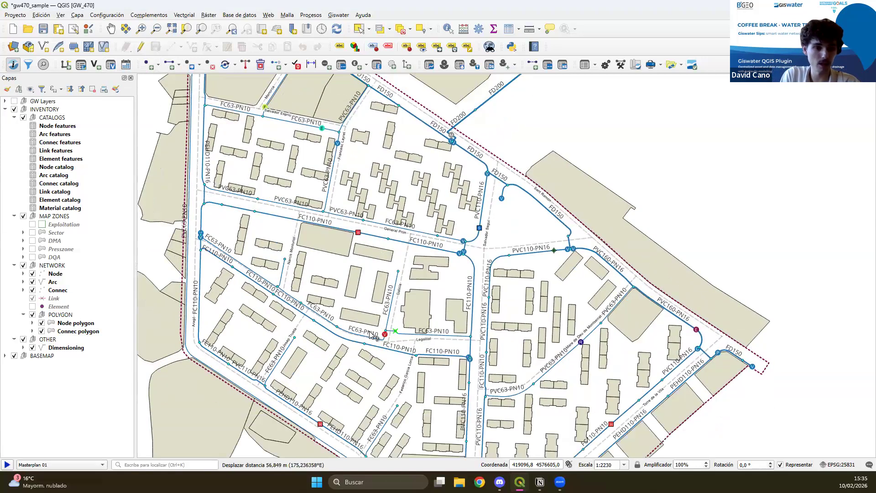
{"action": "scroll", "coordinate": [371, 336], "scroll_direction": "up", "scroll_amount": 1}
{"action": "left_click_drag", "start_coordinate": [441, 188], "coordinate": [395, 261]}
{"action": "scroll", "coordinate": [396, 261], "scroll_direction": "up", "scroll_amount": 1}
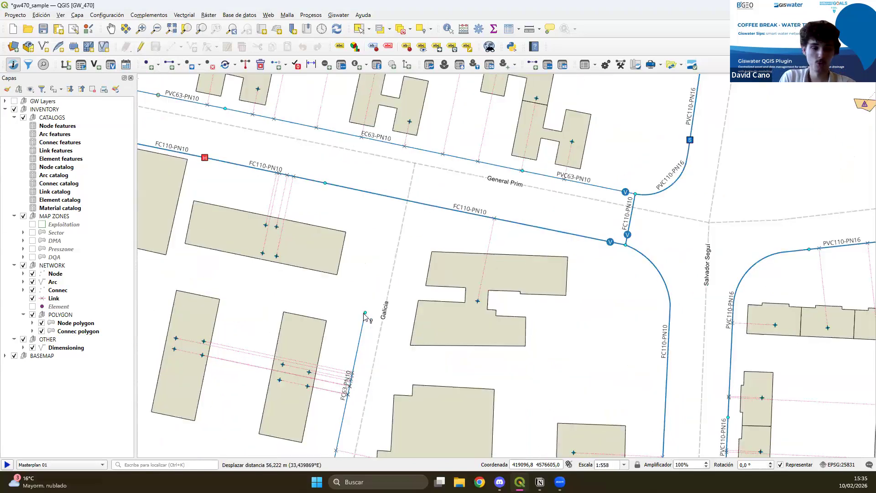
{"action": "left_click_drag", "start_coordinate": [380, 312], "coordinate": [401, 314]}
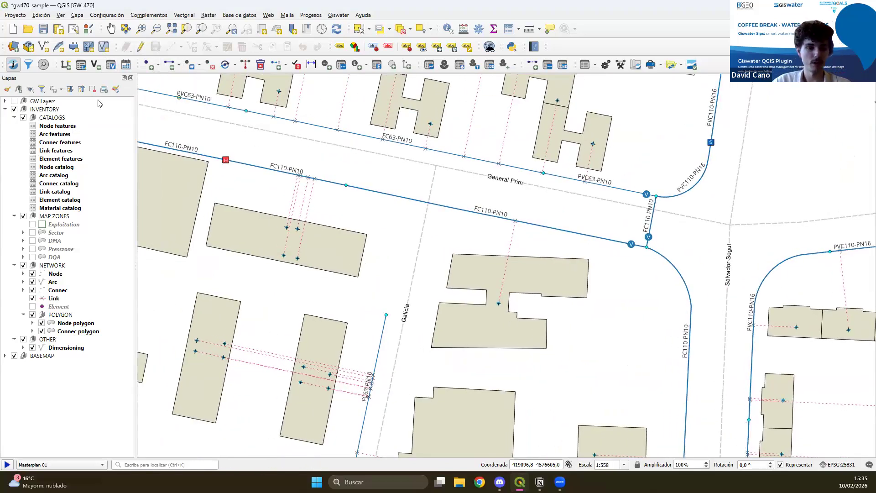
{"action": "left_click", "coordinate": [159, 64]}
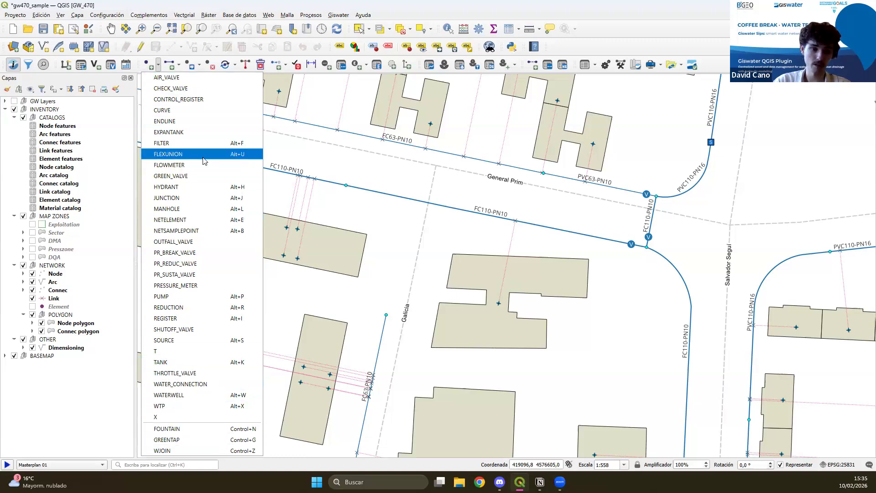
{"action": "left_click", "coordinate": [158, 352]}
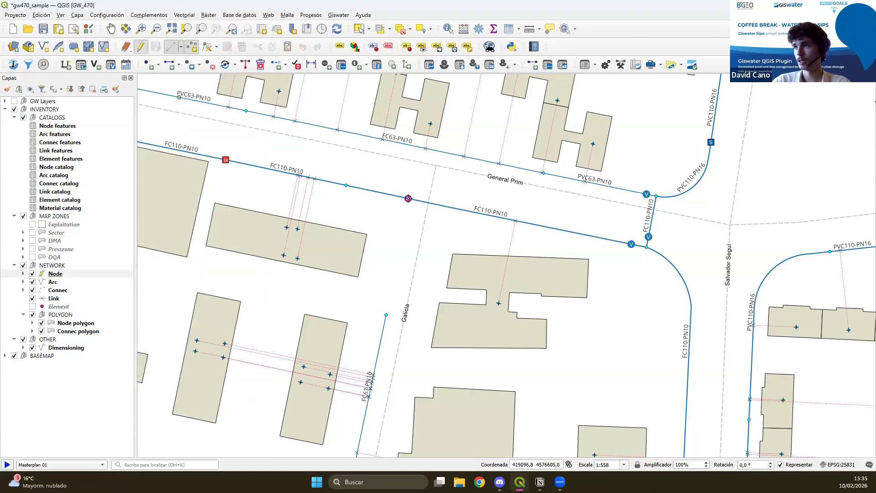
{"action": "left_click", "coordinate": [408, 197]}
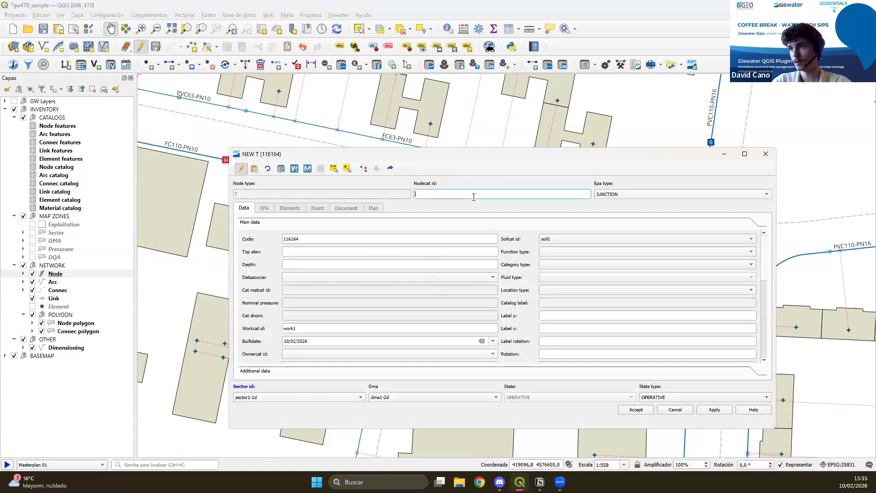
Assign the node catalog TDN110-63 PN16 to the new T node and save it.
{"action": "type", "text": "t"}
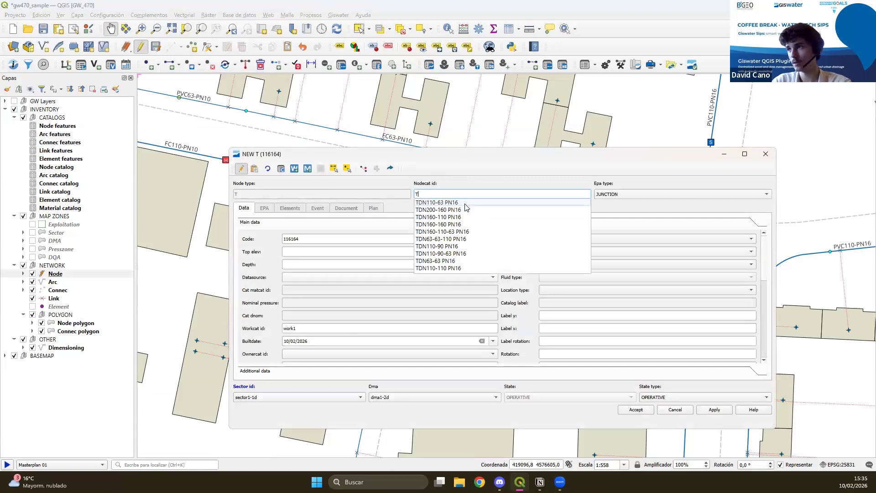
{"action": "left_click", "coordinate": [456, 202]}
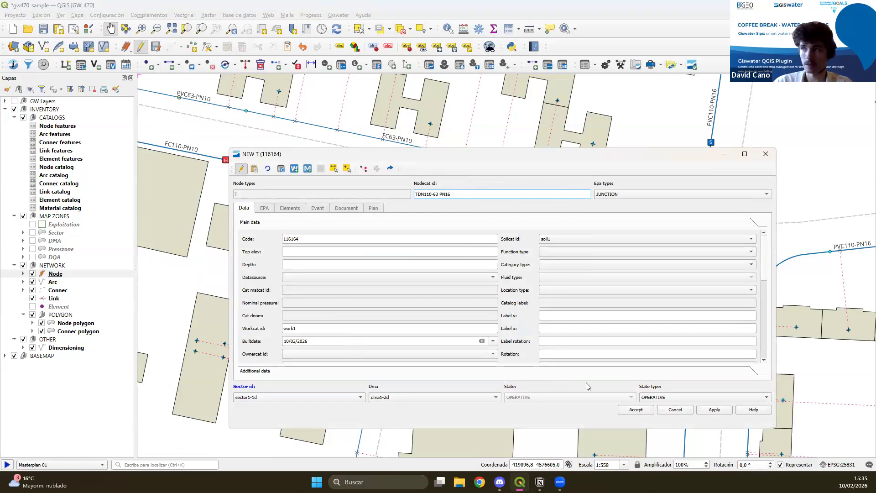
{"action": "scroll", "coordinate": [516, 281], "scroll_direction": "down", "scroll_amount": 3}
{"action": "scroll", "coordinate": [305, 293], "scroll_direction": "down", "scroll_amount": 3}
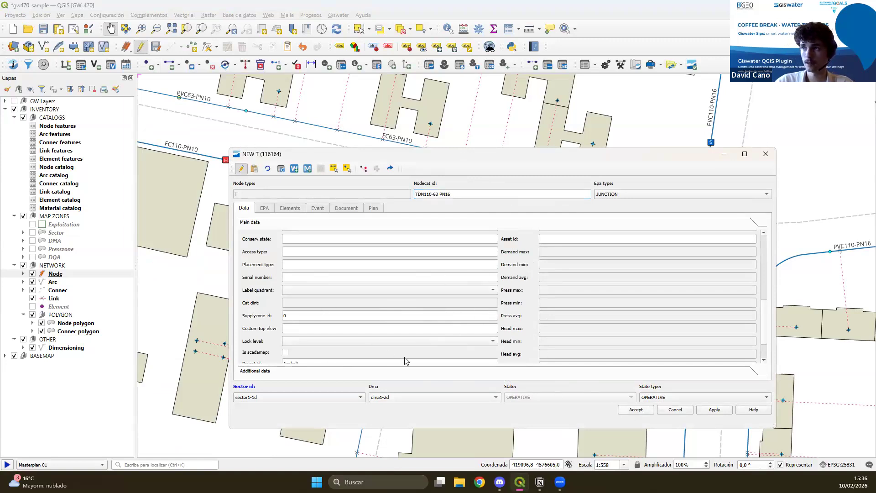
{"action": "left_click", "coordinate": [635, 410]}
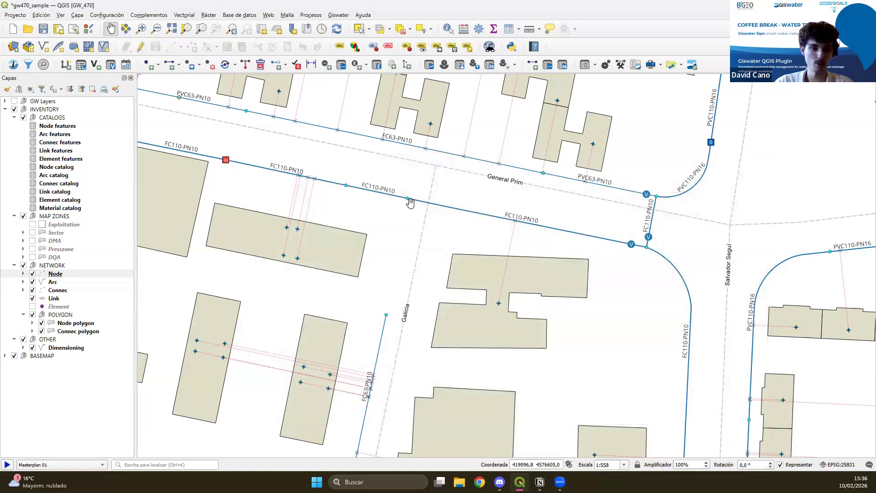
Draw a PIPE arc from the new T node to the open end node of the FC63-PN10 pipe on Galicia street.
{"action": "left_click_drag", "start_coordinate": [454, 412], "coordinate": [427, 391]}
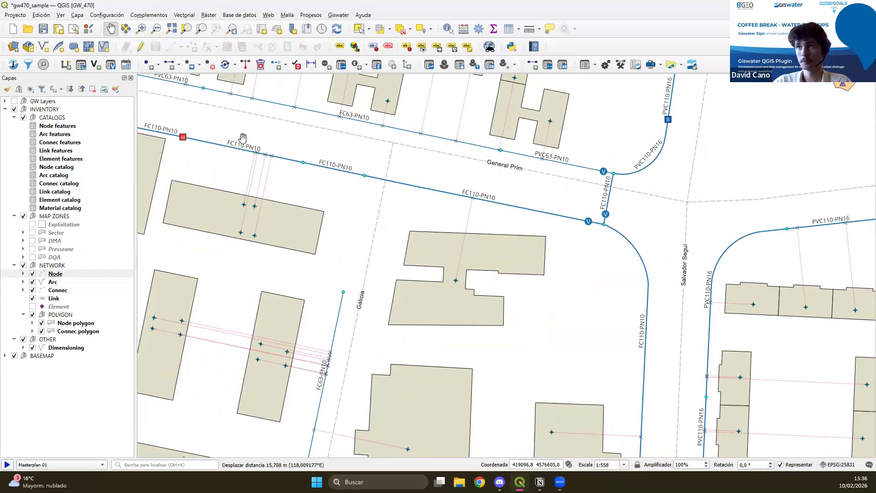
{"action": "left_click", "coordinate": [179, 65]}
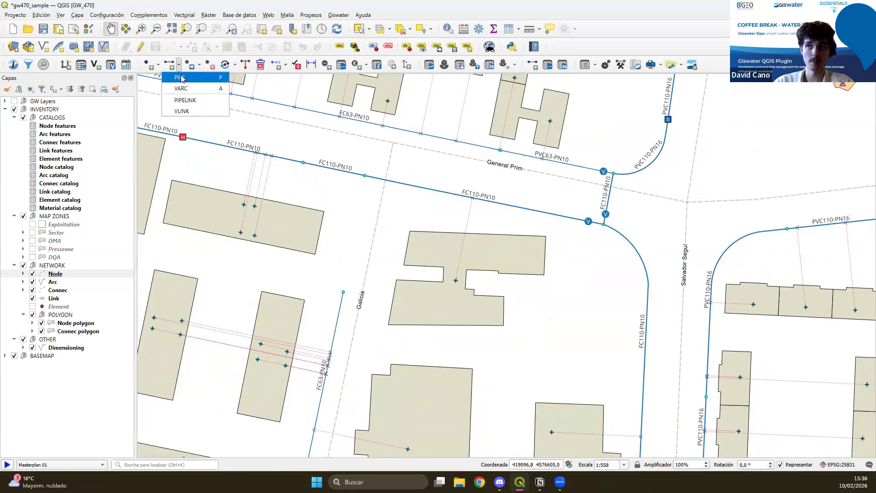
{"action": "left_click", "coordinate": [182, 79]}
{"action": "left_click", "coordinate": [365, 175]}
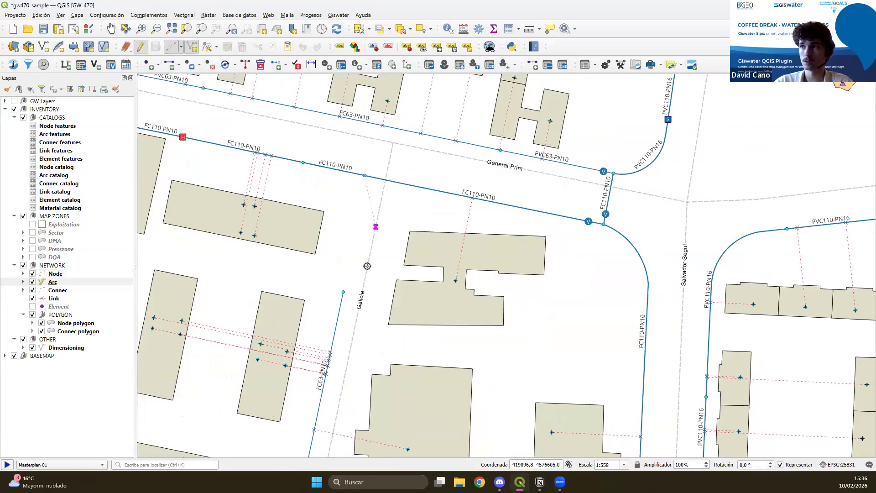
{"action": "left_click", "coordinate": [343, 292]}
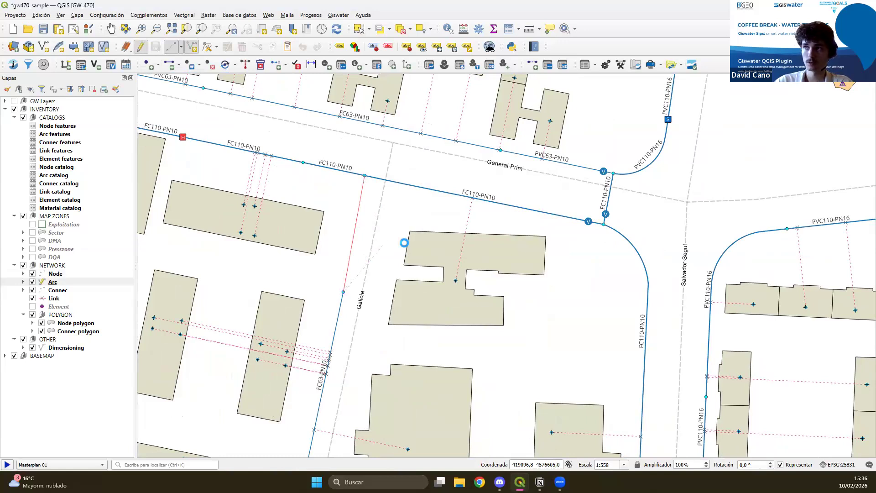
{"action": "right_click", "coordinate": [387, 263]}
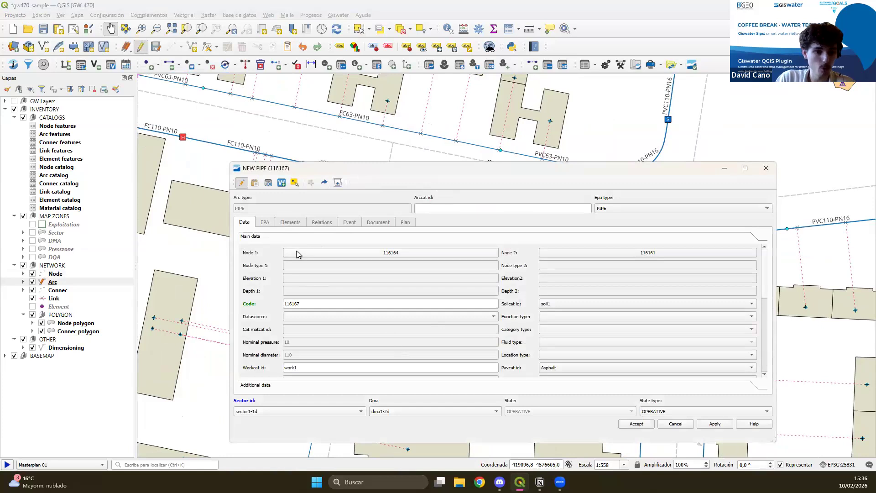
Assign the arc catalog PVC63-PN10 to the new pipe and save it.
{"action": "left_click", "coordinate": [465, 205]}
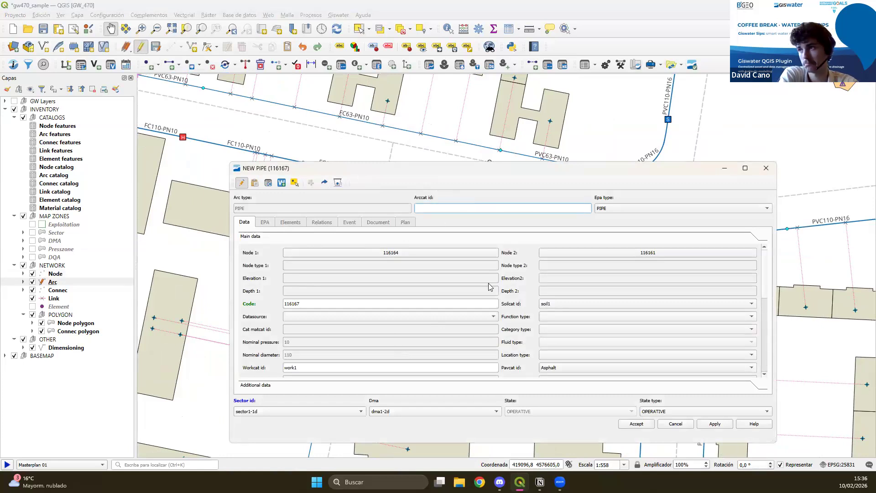
{"action": "type", "text": "Fib"}
{"action": "key", "text": "BackSpace"}
{"action": "key", "text": "BackSpace"}
{"action": "type", "text": "IB"}
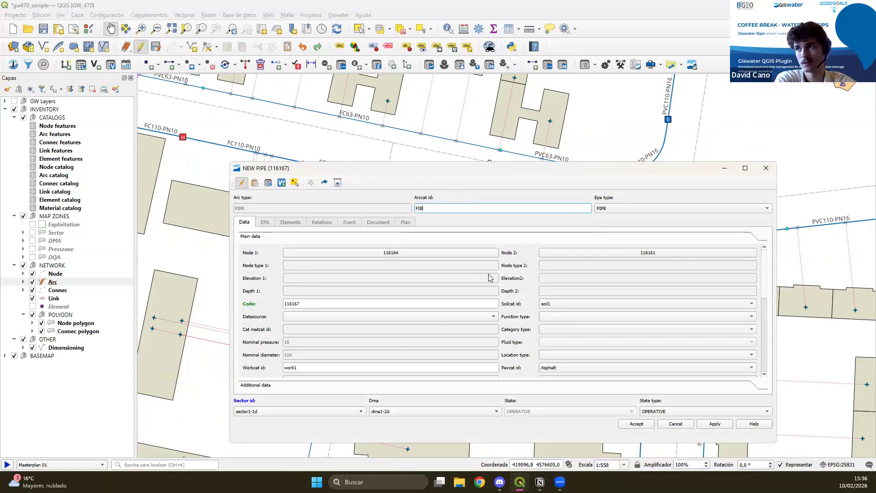
{"action": "key", "text": "BackSpace"}
{"action": "key", "text": "BackSpace"}
{"action": "key", "text": "BackSpace"}
{"action": "type", "text": "PVC"}
{"action": "left_click", "coordinate": [445, 218]}
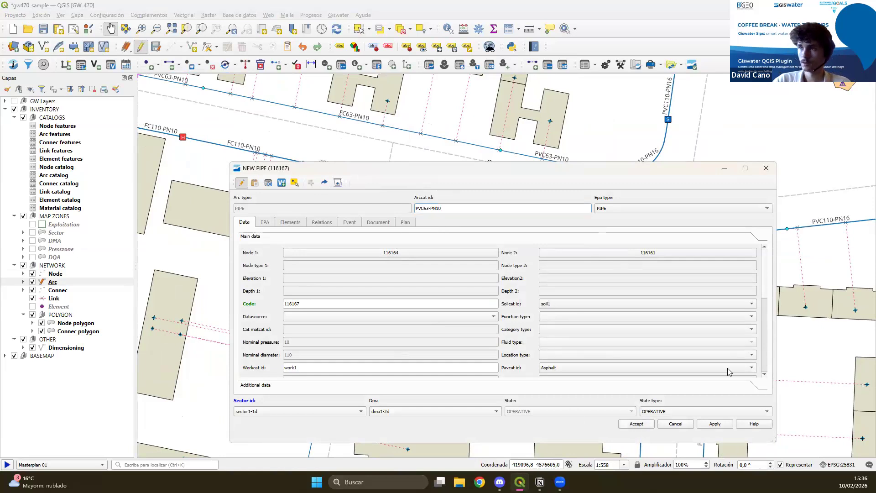
{"action": "left_click_drag", "start_coordinate": [480, 342], "coordinate": [532, 279]}
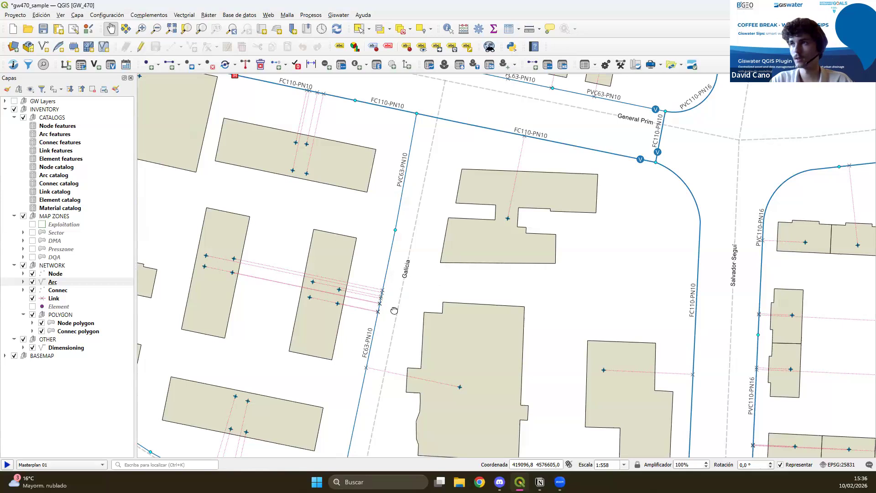
{"action": "left_click_drag", "start_coordinate": [394, 311], "coordinate": [328, 363]}
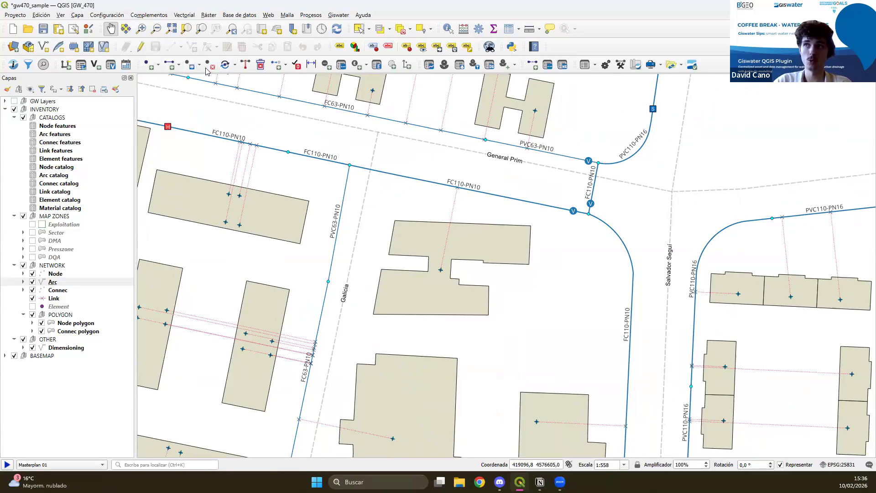
{"action": "left_click", "coordinate": [159, 67]}
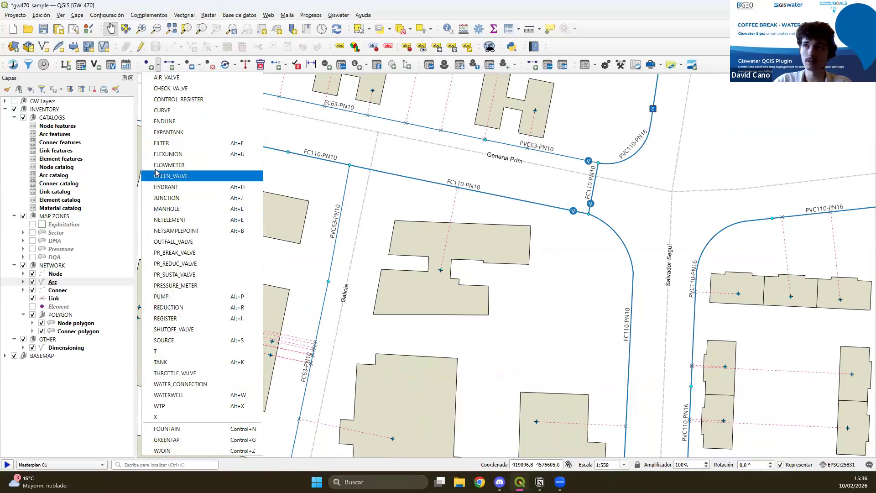
{"action": "left_click", "coordinate": [165, 440]}
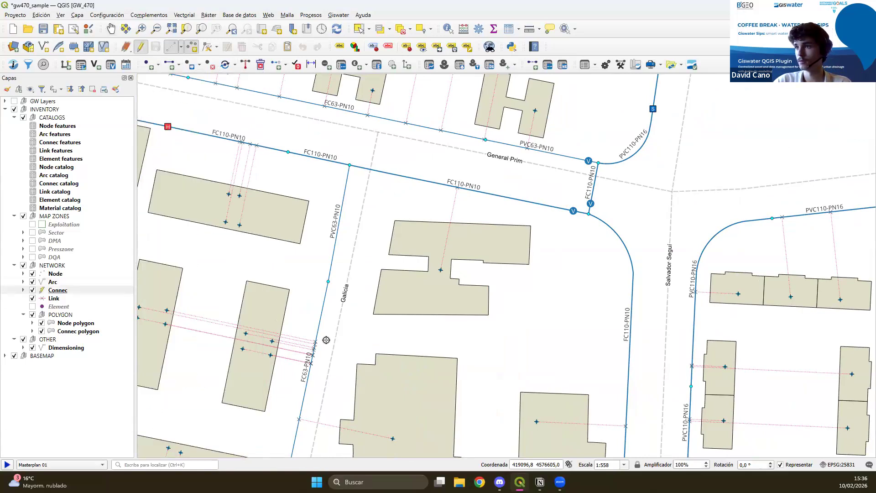
{"action": "left_click", "coordinate": [424, 304]}
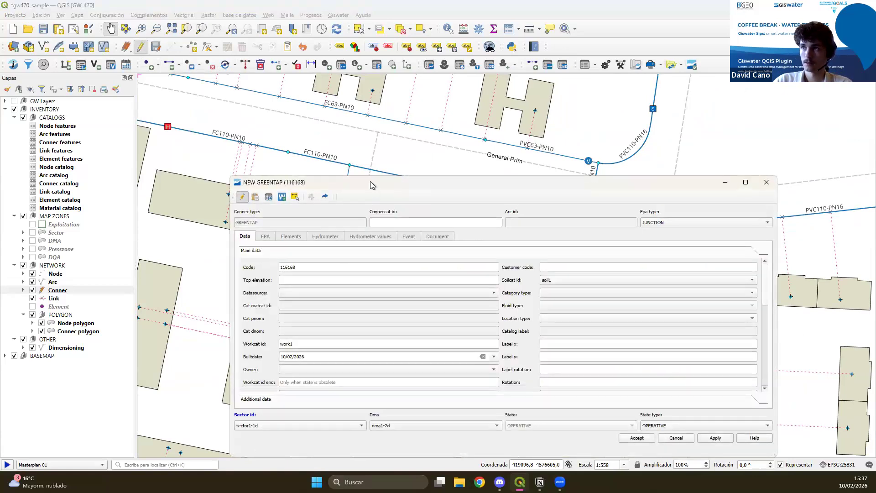
{"action": "left_click", "coordinate": [742, 132]}
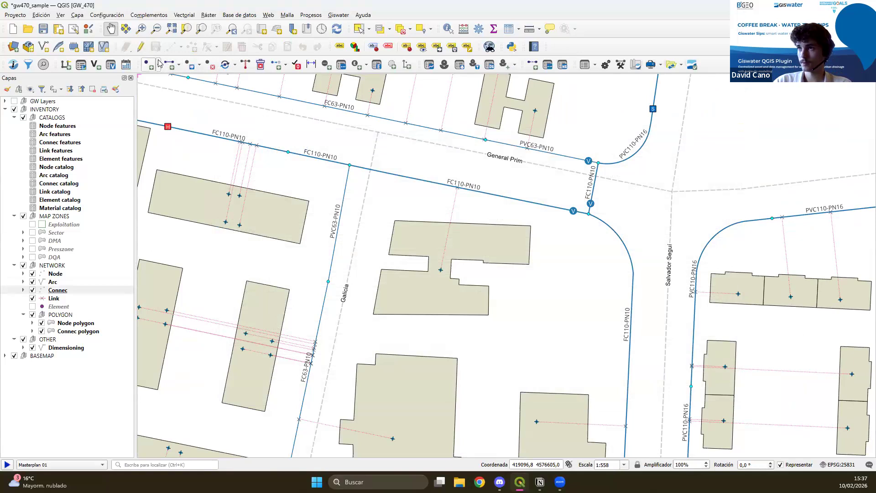
Insert a WJOIN connection east of the new pipe on Galicia street, with the connec catalog FACADE-CABINET.
{"action": "left_click", "coordinate": [157, 64]}
{"action": "left_click", "coordinate": [200, 432]}
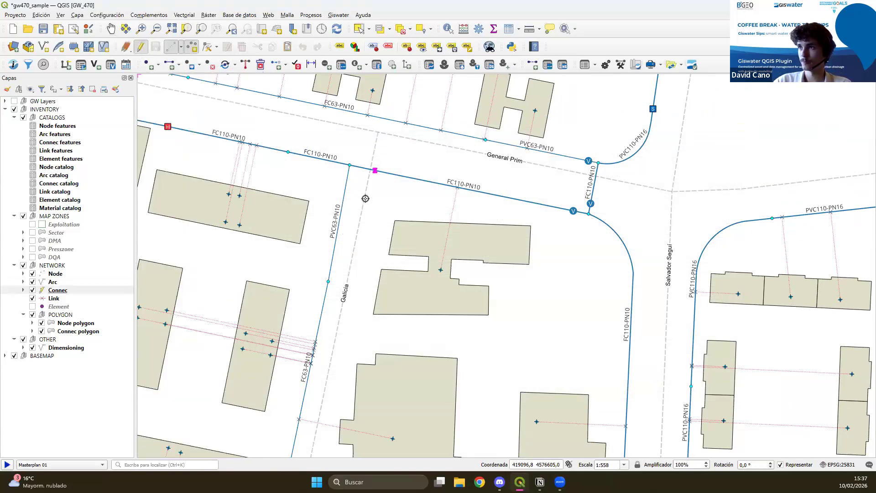
{"action": "left_click", "coordinate": [363, 241]}
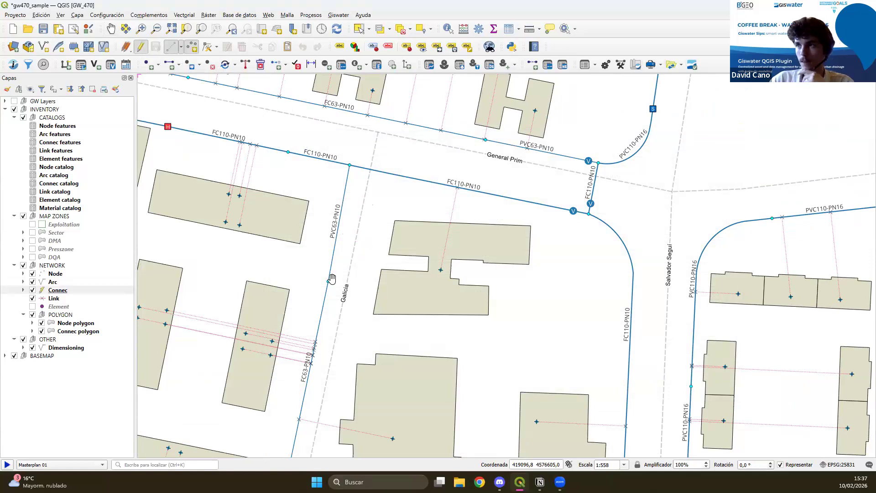
{"action": "left_click", "coordinate": [432, 184]}
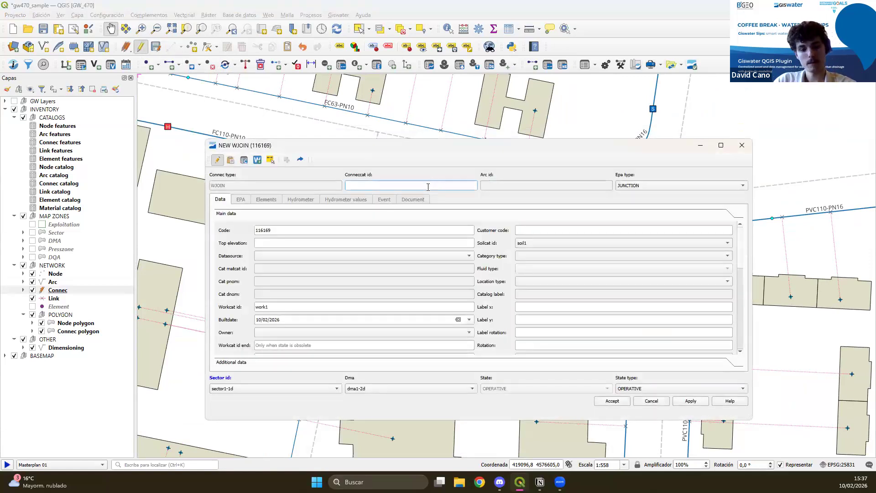
{"action": "type", "text": "1"}
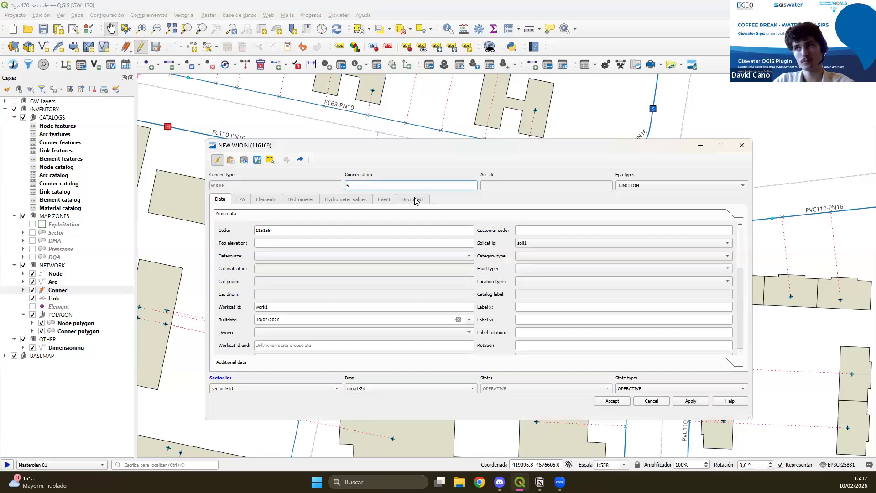
{"action": "type", "text": "c"}
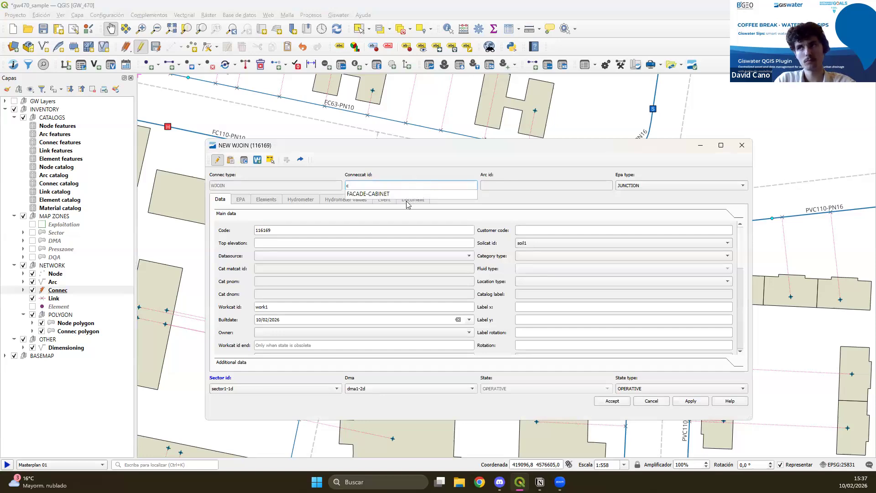
{"action": "left_click", "coordinate": [408, 193]}
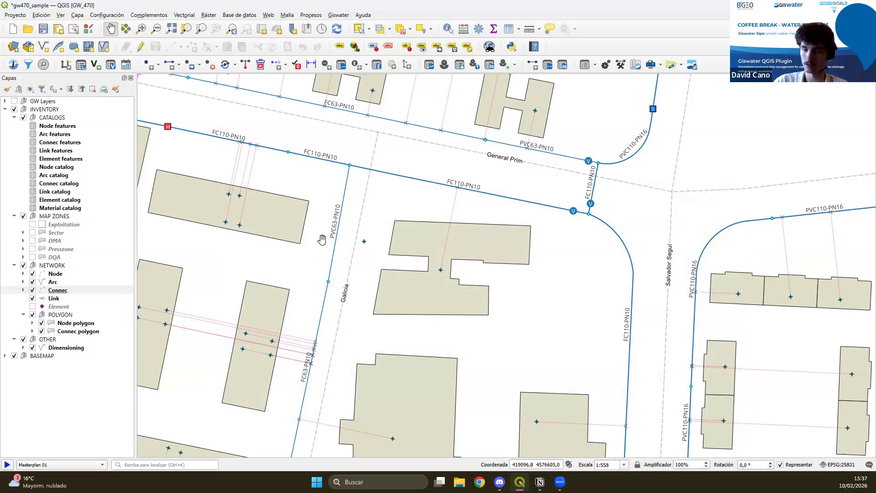
Connect the new WJOIN to the closest pipe of the network using the link catalog PVC63-PN16.
{"action": "left_click", "coordinate": [245, 65]}
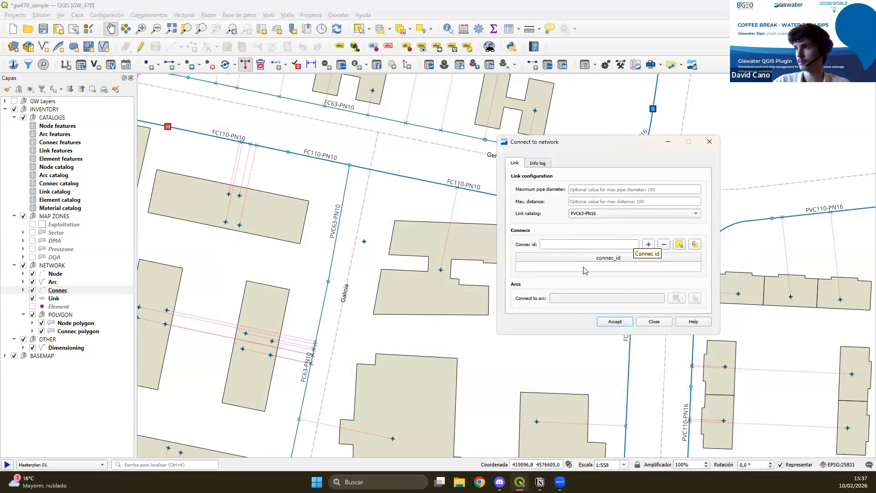
{"action": "left_click_drag", "start_coordinate": [359, 239], "coordinate": [378, 255]}
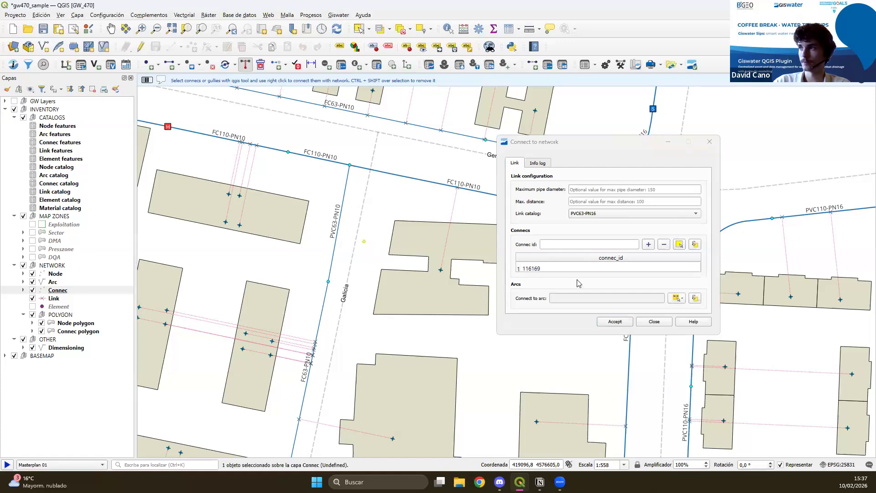
{"action": "left_click", "coordinate": [614, 322]}
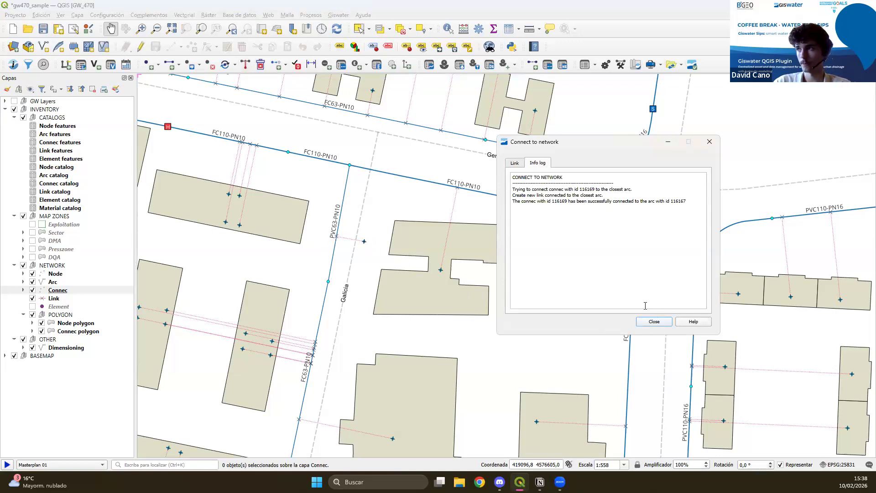
{"action": "left_click", "coordinate": [653, 321]}
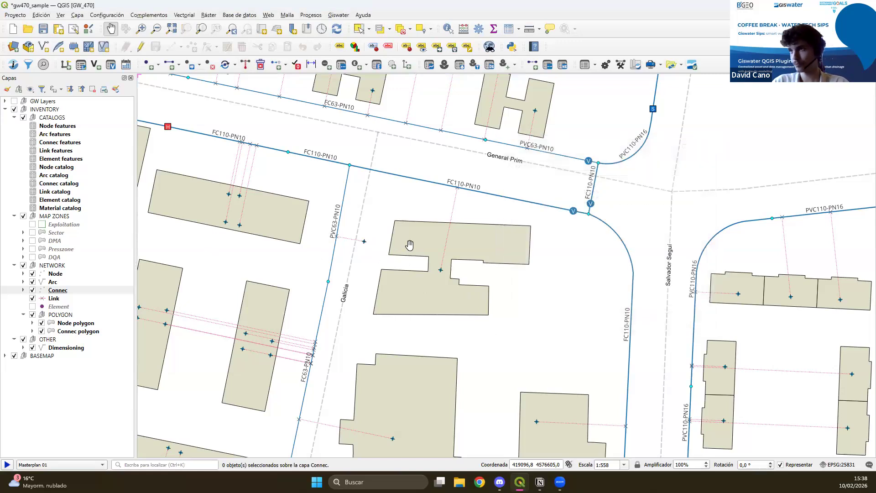
{"action": "left_click_drag", "start_coordinate": [303, 299], "coordinate": [362, 294]}
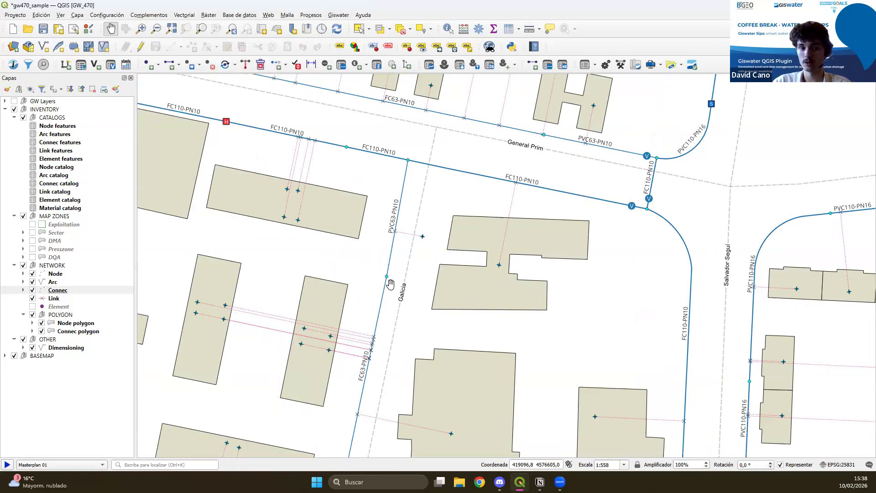
Start replacing the ENDLINE node between the PVC63-PN10 and FC63-PN10 pipes on Galicia street, choosing SHUTOFF_VALVE as the new feature type.
{"action": "left_click_drag", "start_coordinate": [389, 323], "coordinate": [349, 303]}
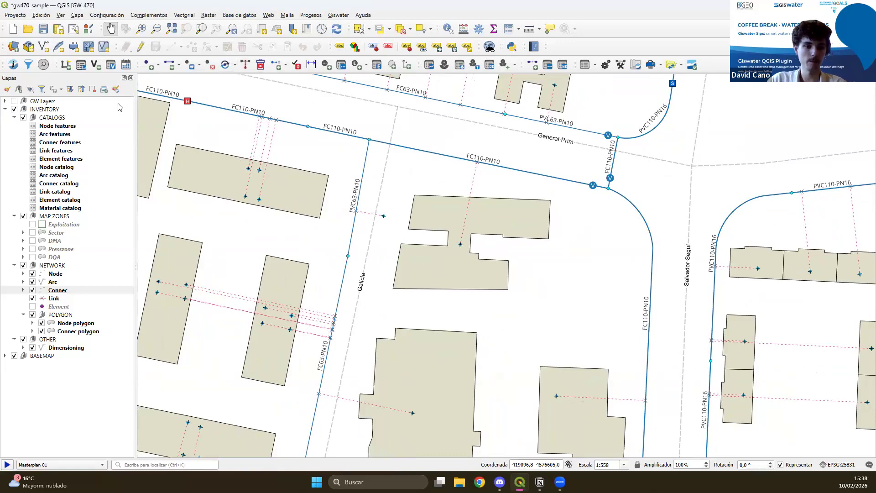
{"action": "left_click", "coordinate": [158, 65]}
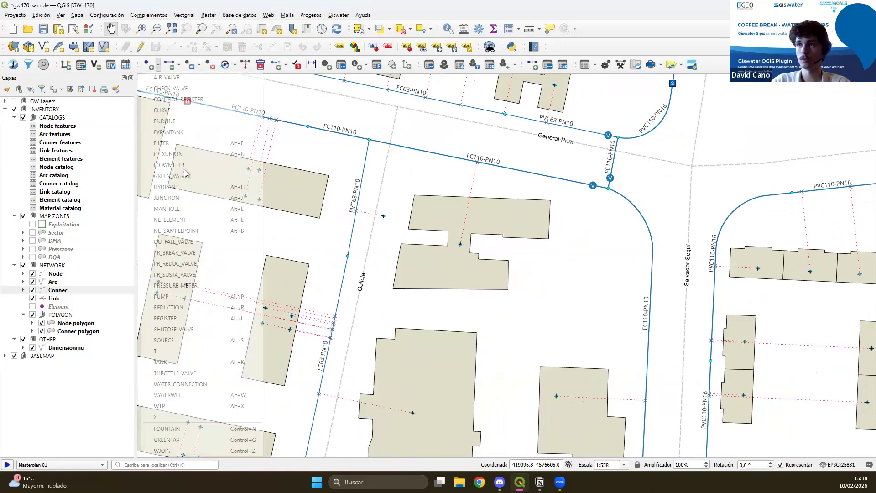
{"action": "left_click", "coordinate": [237, 67]}
{"action": "left_click", "coordinate": [237, 88]}
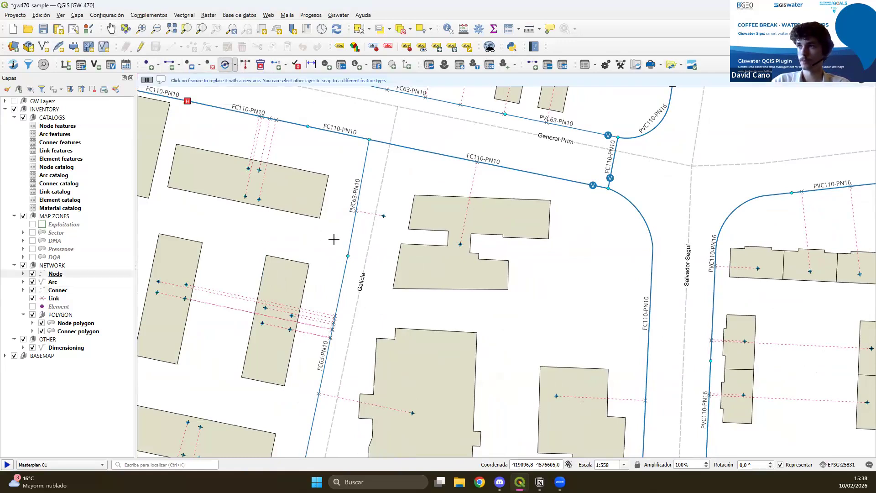
{"action": "left_click", "coordinate": [355, 251]}
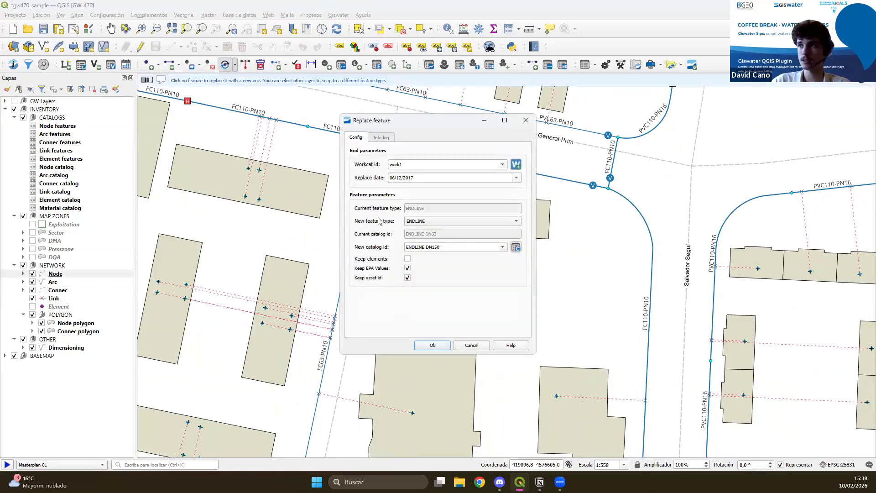
{"action": "left_click", "coordinate": [422, 223]}
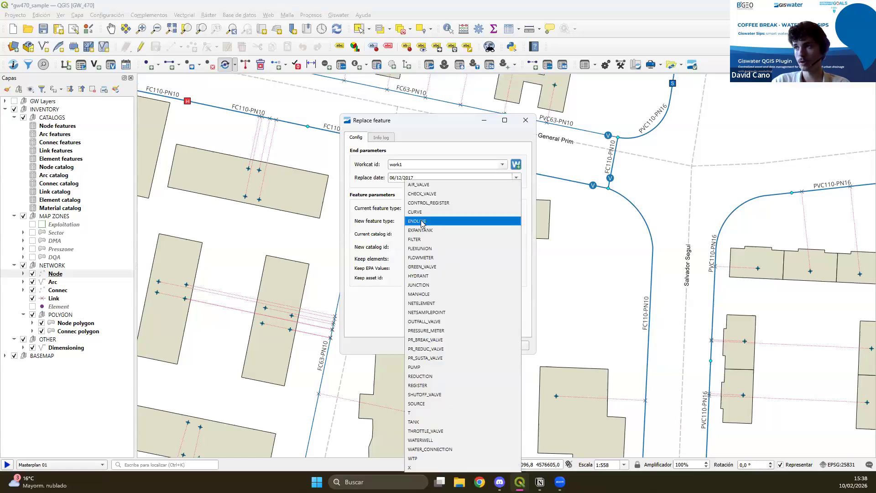
{"action": "left_click", "coordinate": [439, 394]}
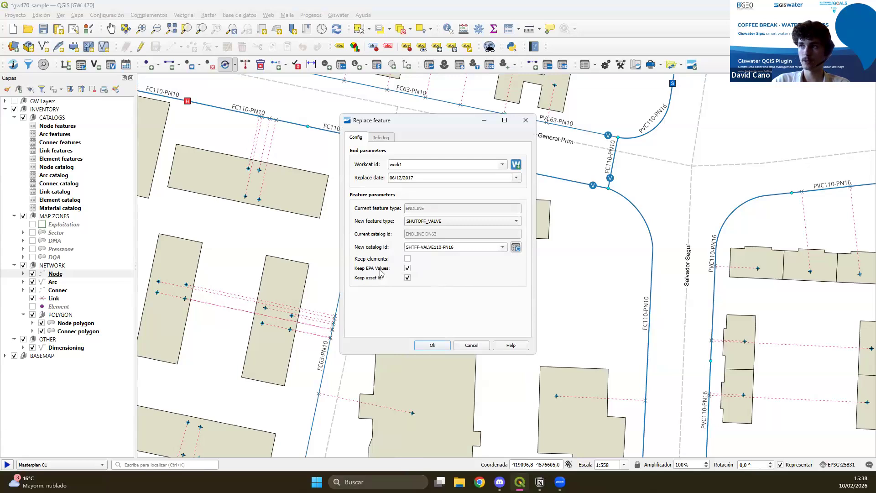
Turn off keeping the EPA values and apply the node replacement with the catalog SHTFF-VALVE110-PN16.
{"action": "left_click", "coordinate": [408, 270]}
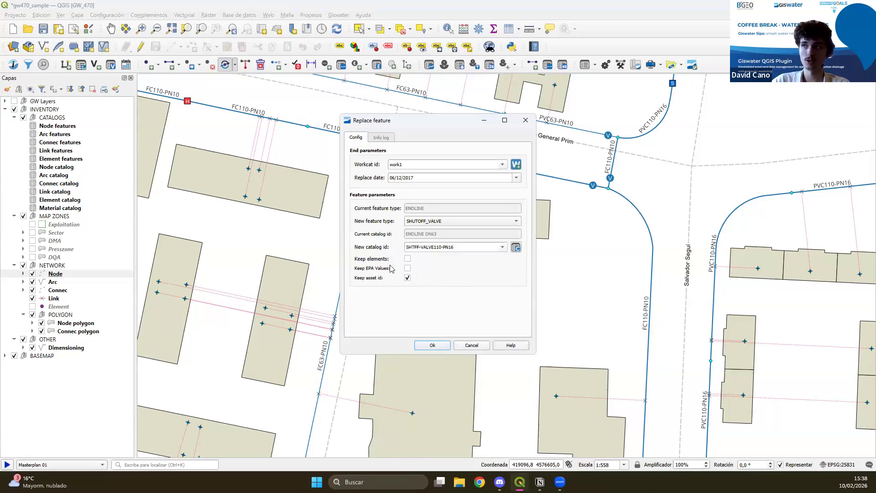
{"action": "left_click", "coordinate": [432, 346]}
{"action": "left_click", "coordinate": [474, 247]}
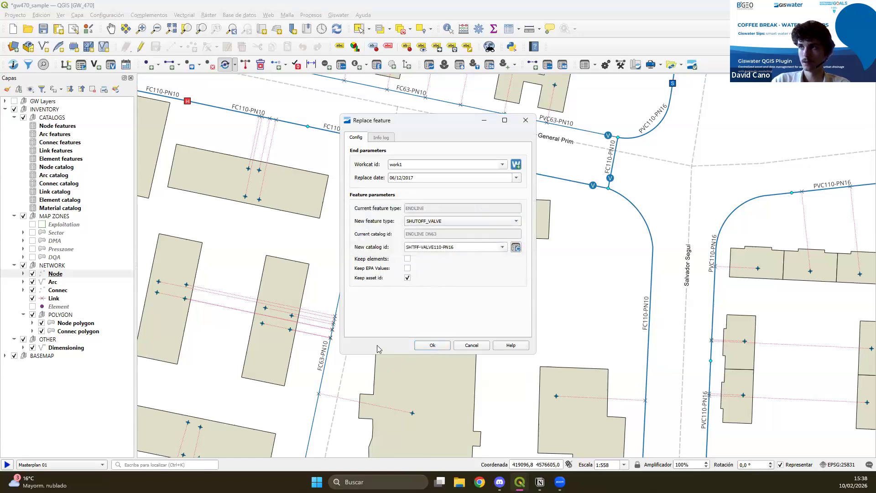
{"action": "left_click", "coordinate": [475, 346]}
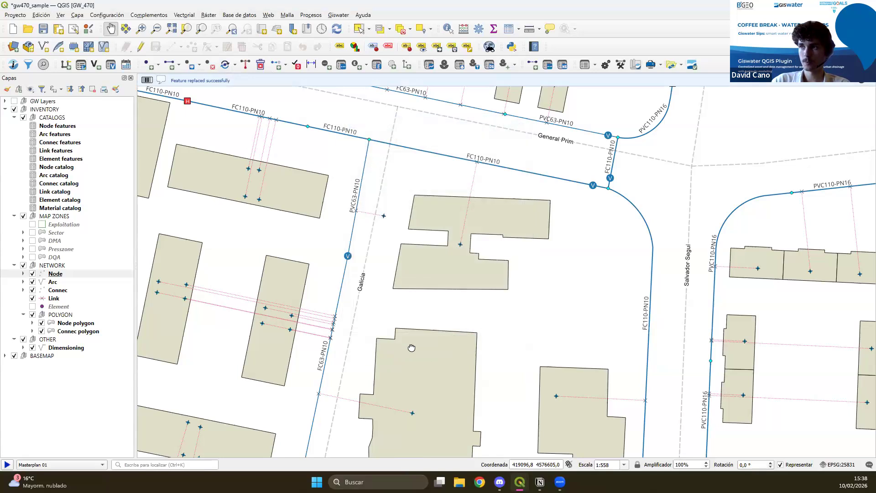
{"action": "left_click_drag", "start_coordinate": [356, 263], "coordinate": [393, 253]}
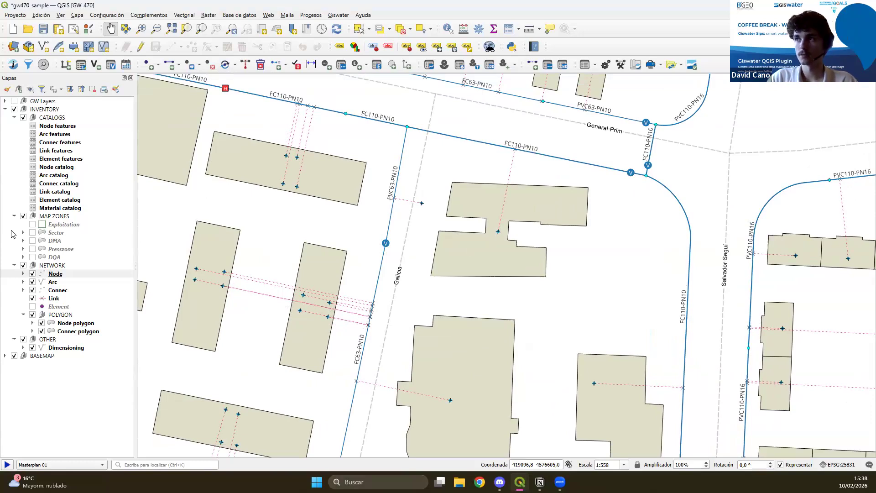
{"action": "left_click_drag", "start_coordinate": [353, 332], "coordinate": [364, 358]}
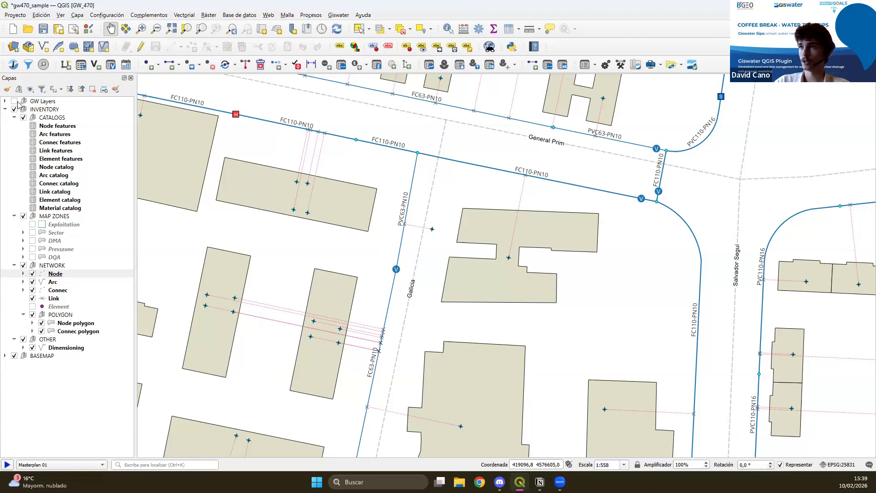
Put the Arc and Node layers in edit mode and move the new shutoff valve on Galicia street westward with the vertex tool.
{"action": "left_click", "coordinate": [52, 283]}
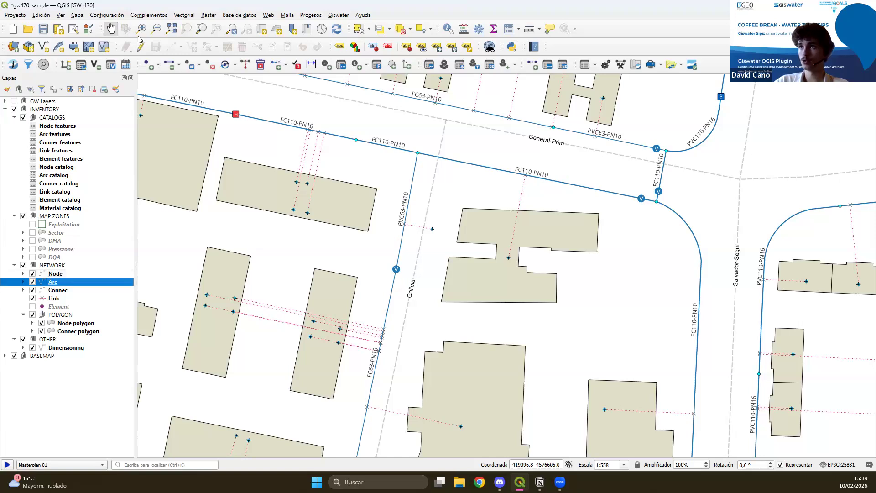
{"action": "left_click", "coordinate": [55, 274]}
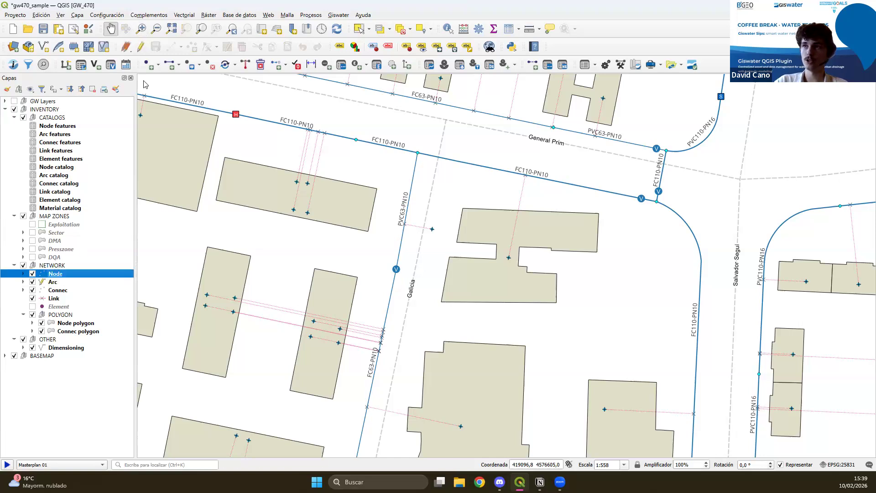
{"action": "left_click", "coordinate": [140, 47]}
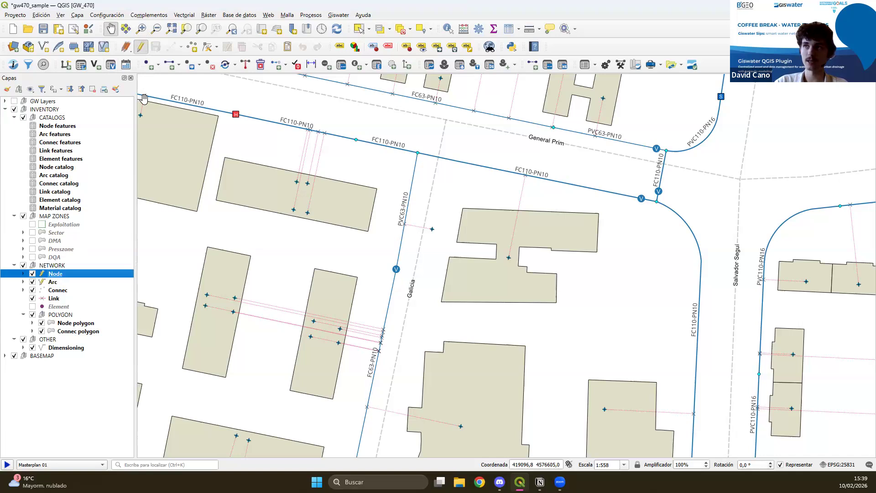
{"action": "left_click", "coordinate": [207, 47]}
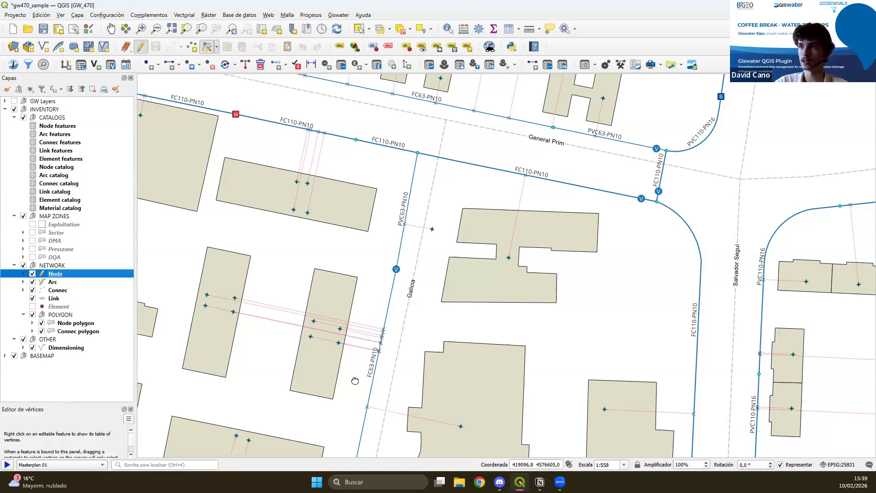
{"action": "left_click_drag", "start_coordinate": [355, 381], "coordinate": [354, 344]}
{"action": "left_click", "coordinate": [388, 225]}
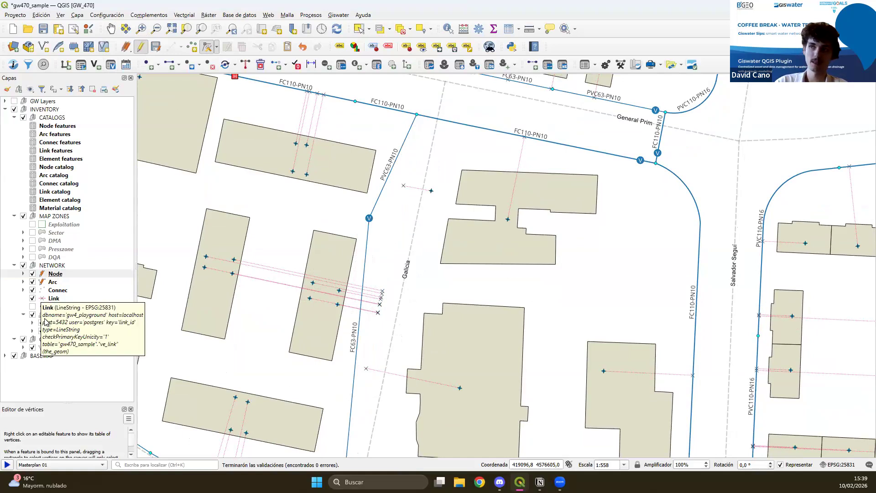
Save the edits of the Arc and Node layers so that the connec links reattach to the moved pipes.
{"action": "left_click", "coordinate": [64, 282]}
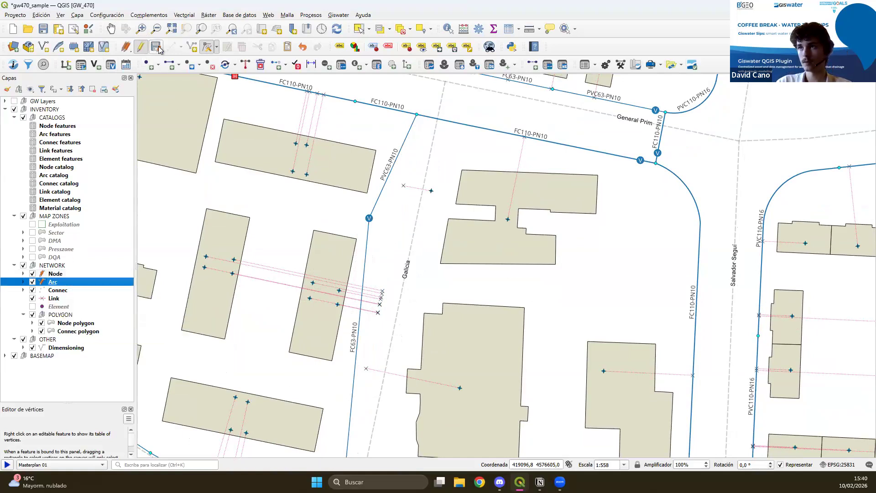
{"action": "left_click", "coordinate": [56, 274]}
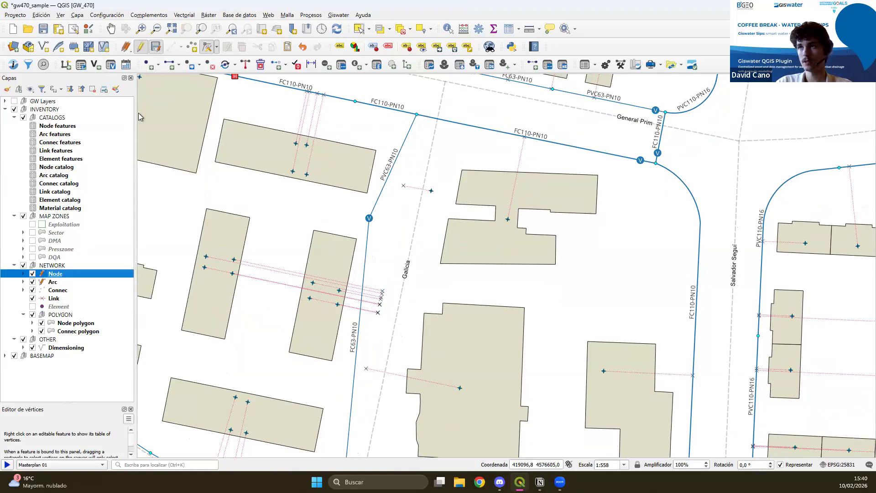
{"action": "left_click", "coordinate": [57, 282]}
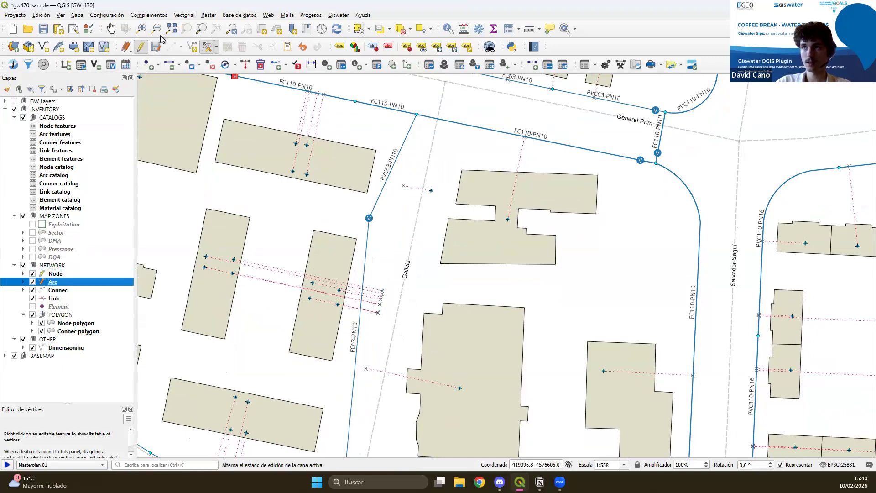
{"action": "left_click_drag", "start_coordinate": [293, 278], "coordinate": [364, 281]}
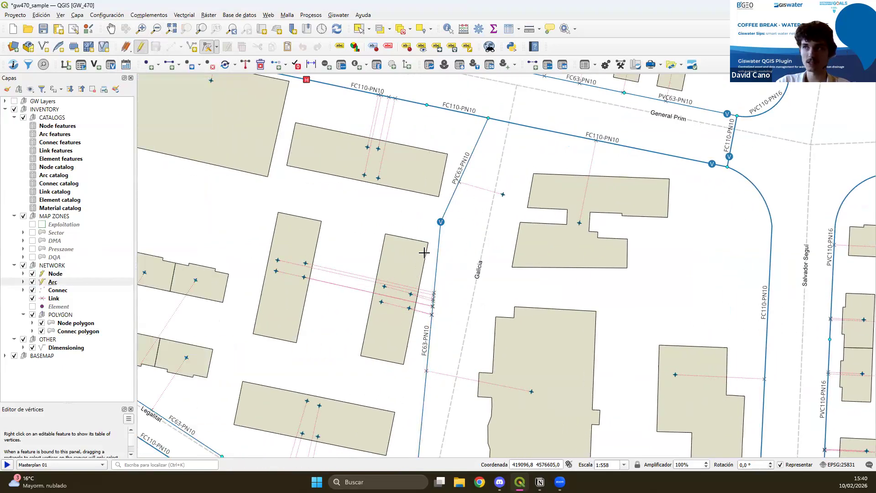
{"action": "left_click_drag", "start_coordinate": [470, 287], "coordinate": [396, 274]}
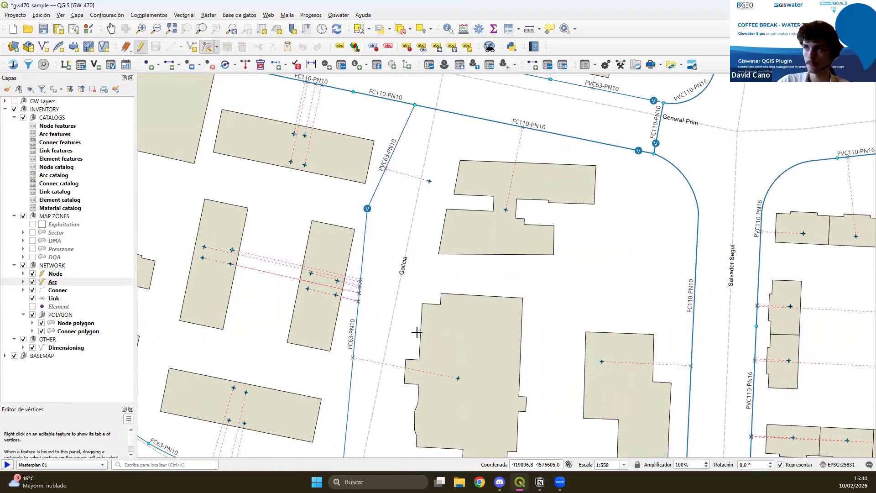
{"action": "left_click_drag", "start_coordinate": [417, 332], "coordinate": [469, 306]}
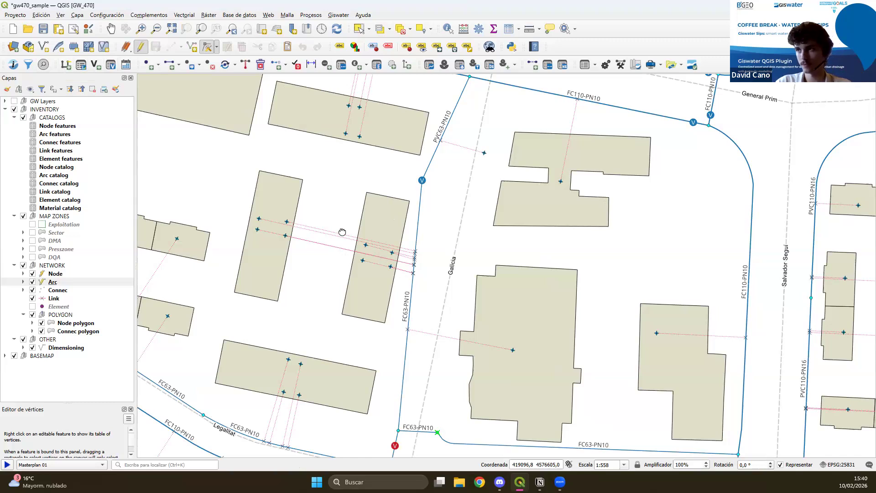
Open a new mincut form for the network area around Torre de la Vila street.
{"action": "scroll", "coordinate": [341, 229], "scroll_direction": "down", "scroll_amount": 1}
{"action": "scroll", "coordinate": [340, 237], "scroll_direction": "down", "scroll_amount": 2}
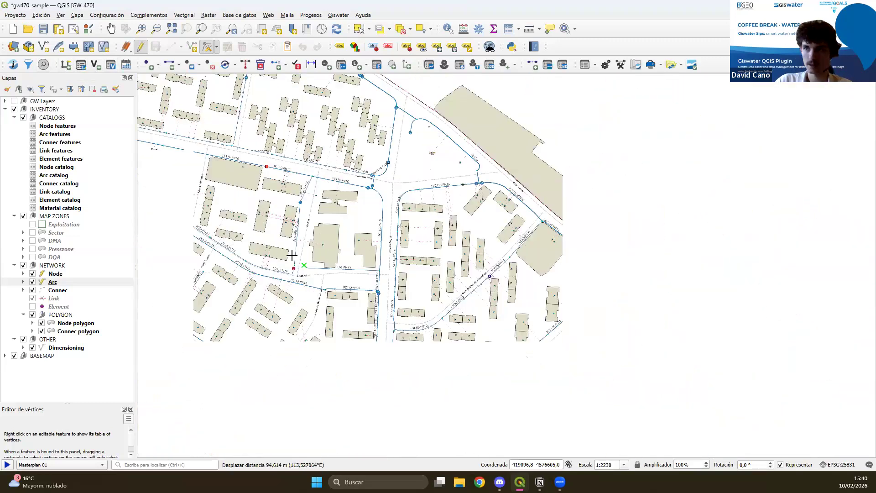
{"action": "scroll", "coordinate": [374, 328], "scroll_direction": "up", "scroll_amount": 2}
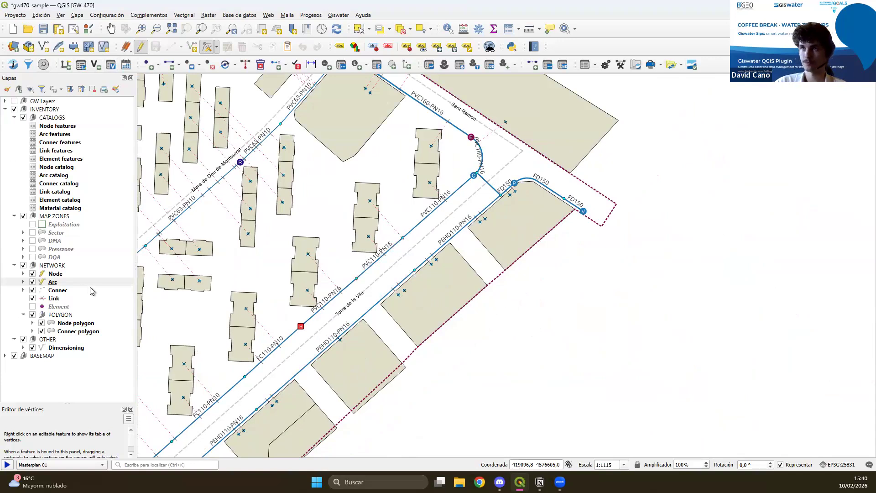
{"action": "left_click", "coordinate": [66, 64]}
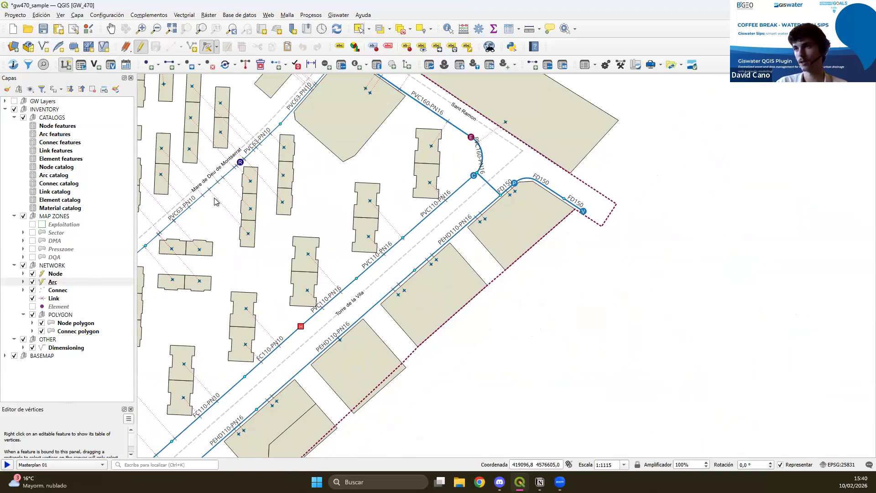
{"action": "left_click_drag", "start_coordinate": [354, 249], "coordinate": [524, 251]}
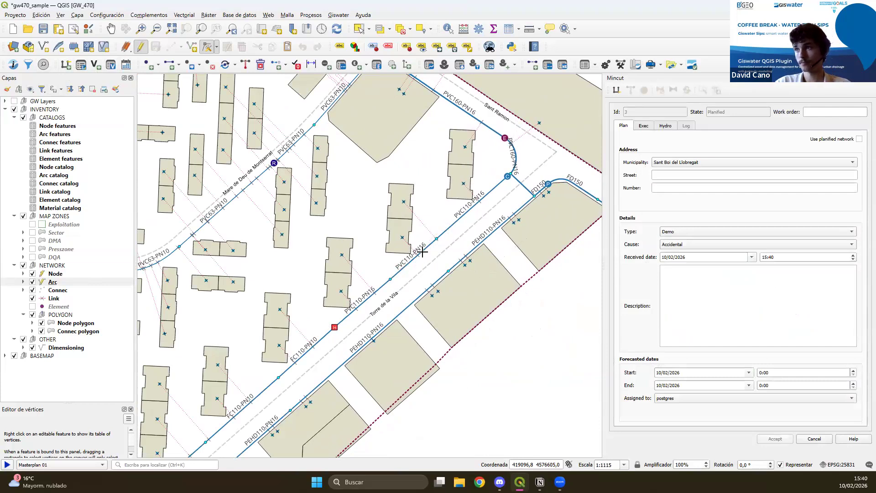
{"action": "left_click_drag", "start_coordinate": [381, 295], "coordinate": [419, 274]}
{"action": "scroll", "coordinate": [418, 274], "scroll_direction": "down", "scroll_amount": 1}
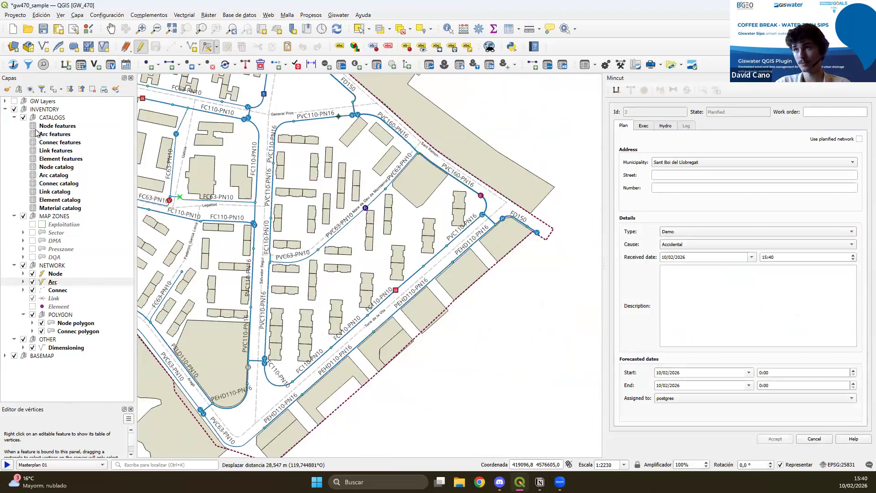
Make the GW Layers group visible with its node and arc result layers switched off.
{"action": "left_click", "coordinate": [14, 101]}
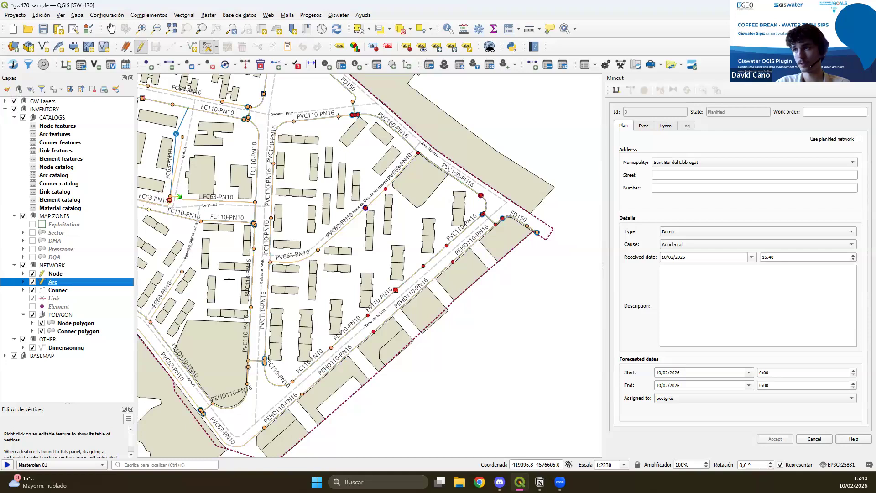
{"action": "left_click", "coordinate": [5, 102]}
{"action": "left_click", "coordinate": [24, 110]}
{"action": "left_click", "coordinate": [23, 216]}
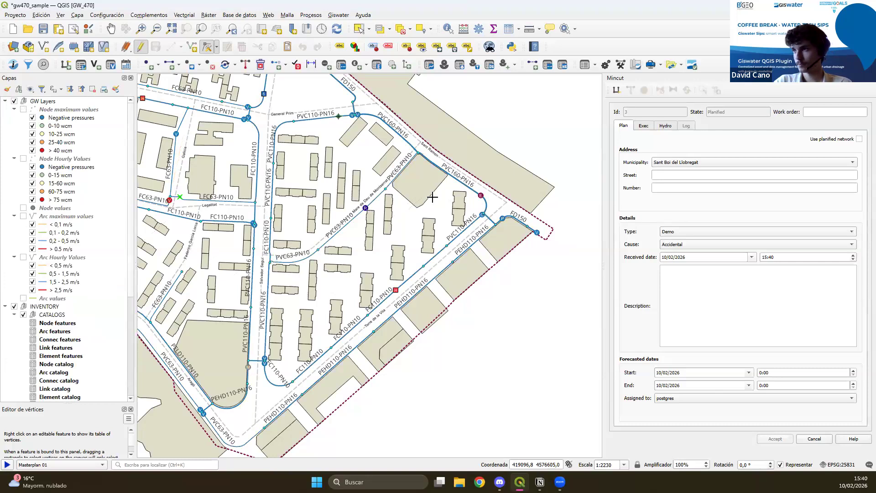
{"action": "left_click", "coordinate": [5, 101]}
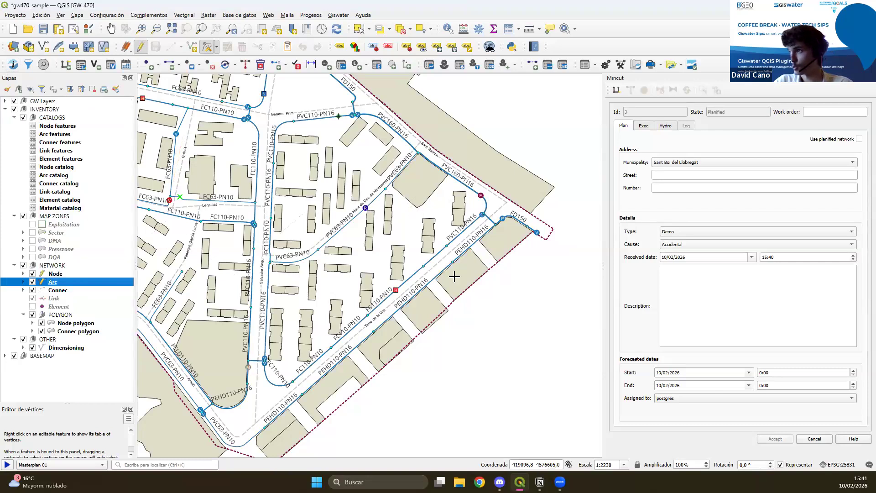
Restart the mincut form and compute an automatic mincut on the PVC110-PN16 pipe along Torre de la Vila street.
{"action": "left_click", "coordinate": [438, 253]}
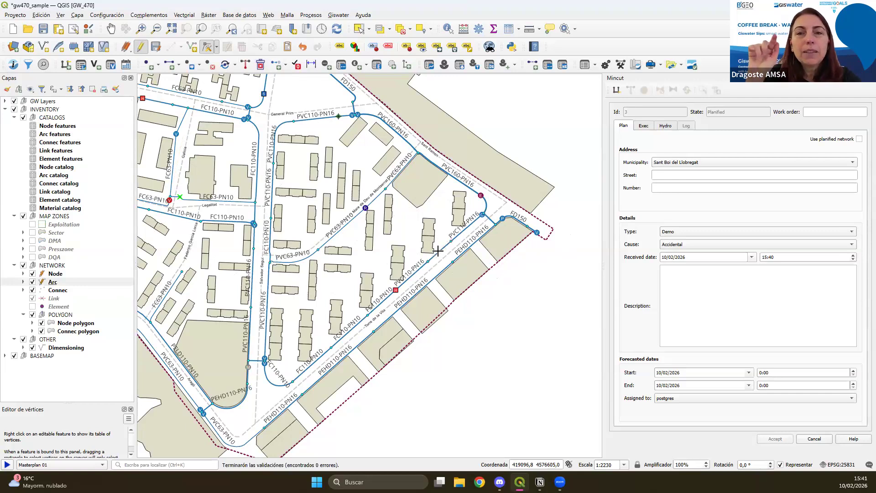
{"action": "left_click", "coordinate": [66, 65]}
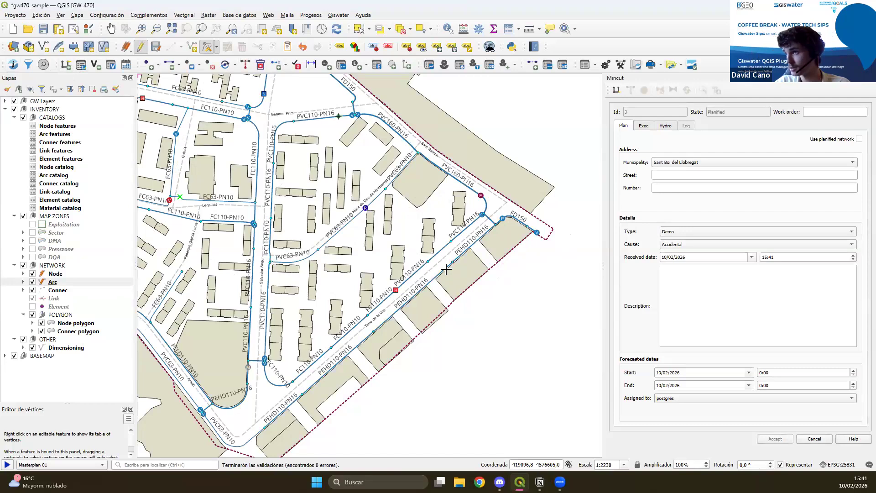
{"action": "left_click", "coordinate": [871, 78]}
{"action": "left_click", "coordinate": [66, 65]}
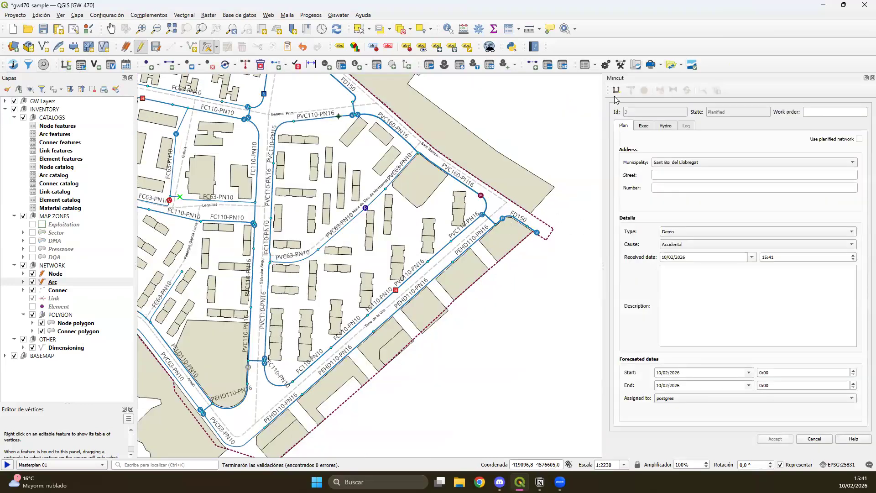
{"action": "left_click", "coordinate": [440, 252]}
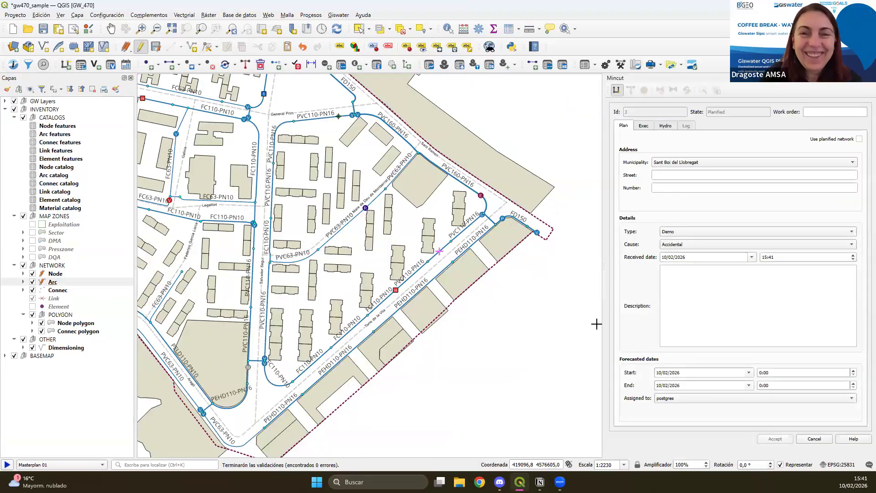
{"action": "left_click_drag", "start_coordinate": [352, 386], "coordinate": [400, 362]}
{"action": "left_click_drag", "start_coordinate": [442, 297], "coordinate": [395, 276]}
{"action": "left_click_drag", "start_coordinate": [379, 332], "coordinate": [384, 347]}
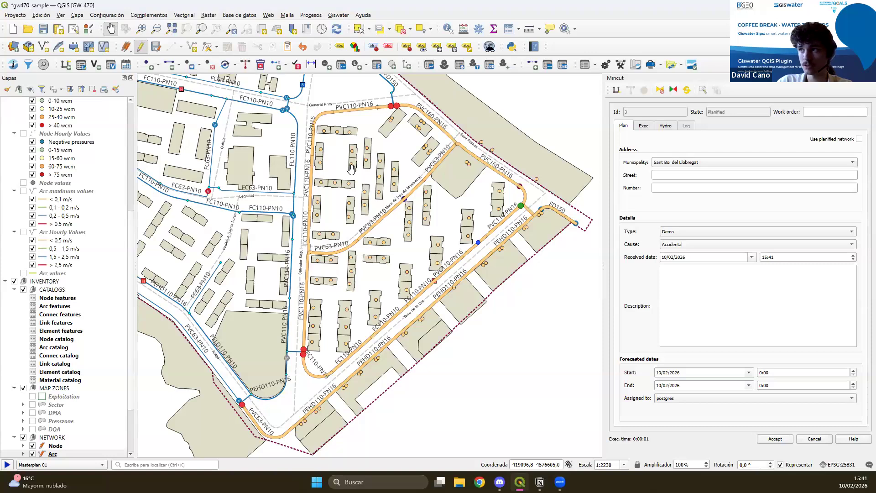
Examine the mincut result around Torre de la Vila street, including the isolated pipes, affected connecs and the valves proposed to close.
{"action": "scroll", "coordinate": [477, 263], "scroll_direction": "up", "scroll_amount": 1}
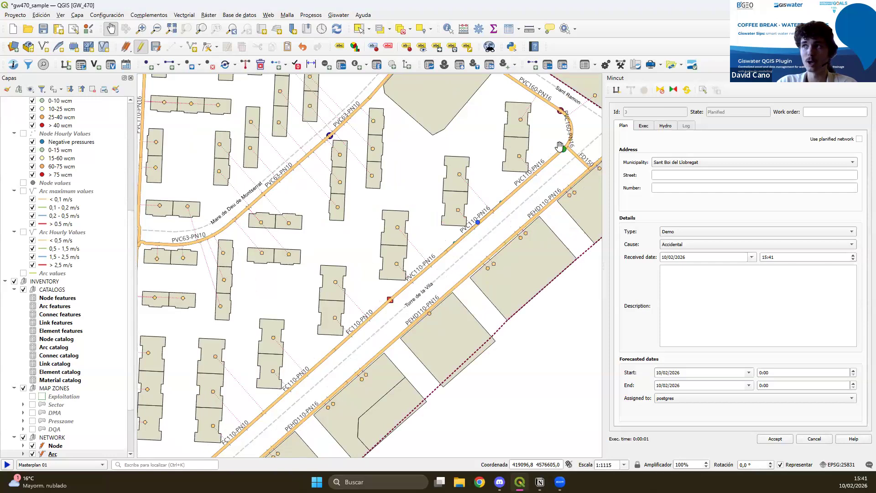
{"action": "left_click_drag", "start_coordinate": [399, 281], "coordinate": [292, 360]}
{"action": "left_click_drag", "start_coordinate": [211, 365], "coordinate": [344, 293]}
{"action": "scroll", "coordinate": [344, 292], "scroll_direction": "down", "scroll_amount": 1}
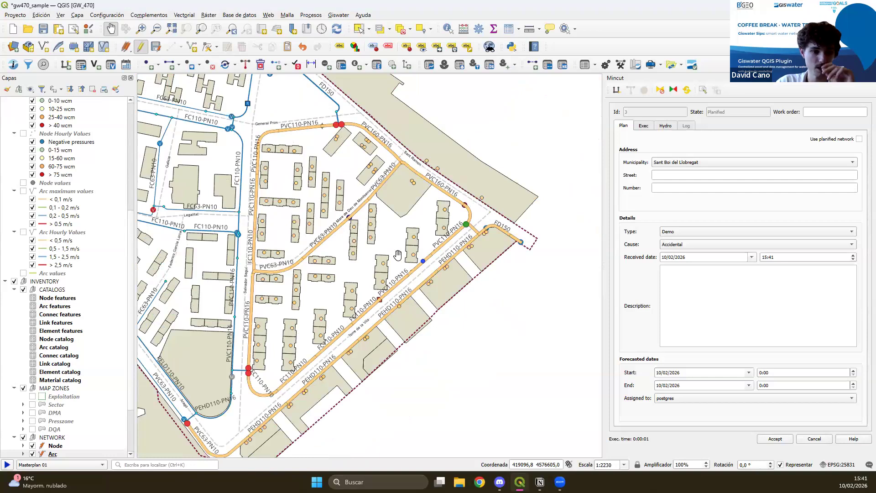
{"action": "left_click_drag", "start_coordinate": [352, 229], "coordinate": [388, 246]}
{"action": "left_click_drag", "start_coordinate": [294, 375], "coordinate": [360, 301]}
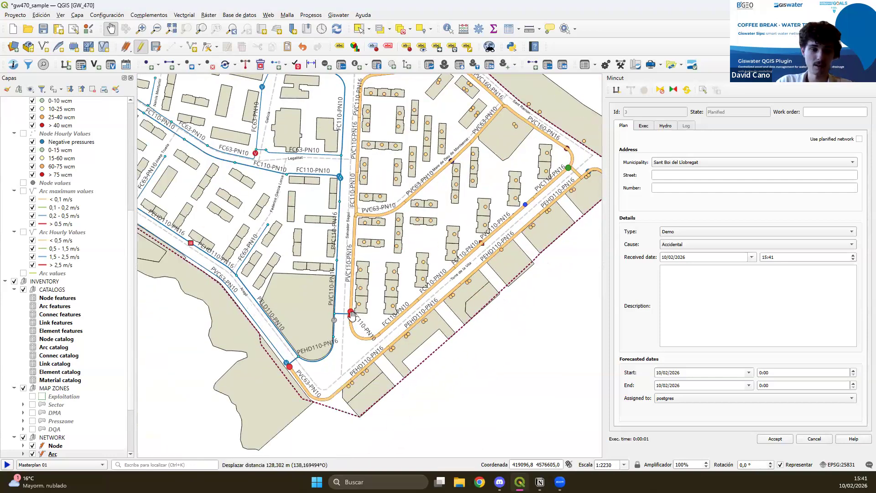
{"action": "left_click_drag", "start_coordinate": [404, 336], "coordinate": [346, 343]}
{"action": "scroll", "coordinate": [347, 343], "scroll_direction": "up", "scroll_amount": 1}
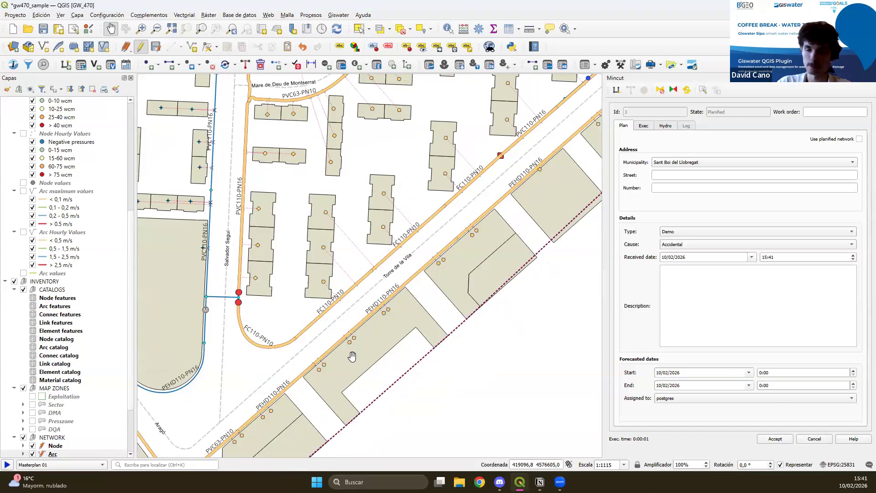
{"action": "left_click_drag", "start_coordinate": [316, 265], "coordinate": [244, 292]}
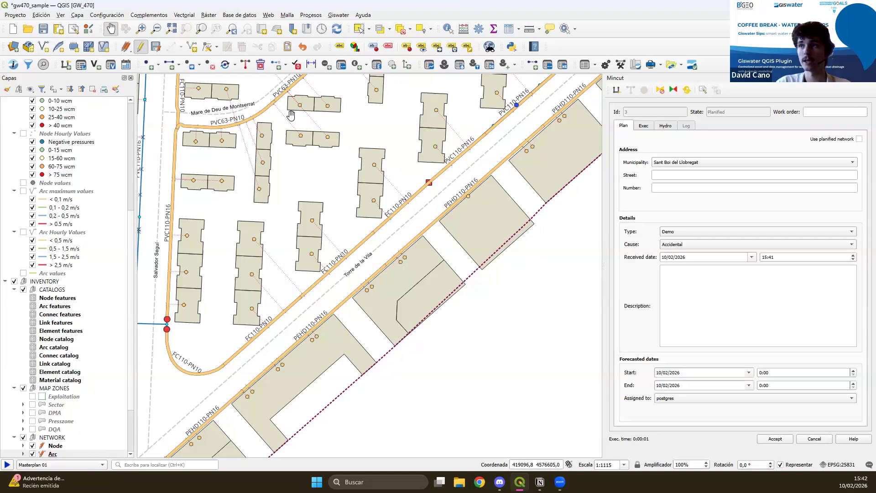
{"action": "scroll", "coordinate": [420, 256], "scroll_direction": "down", "scroll_amount": 1}
{"action": "left_click_drag", "start_coordinate": [419, 276], "coordinate": [462, 309]}
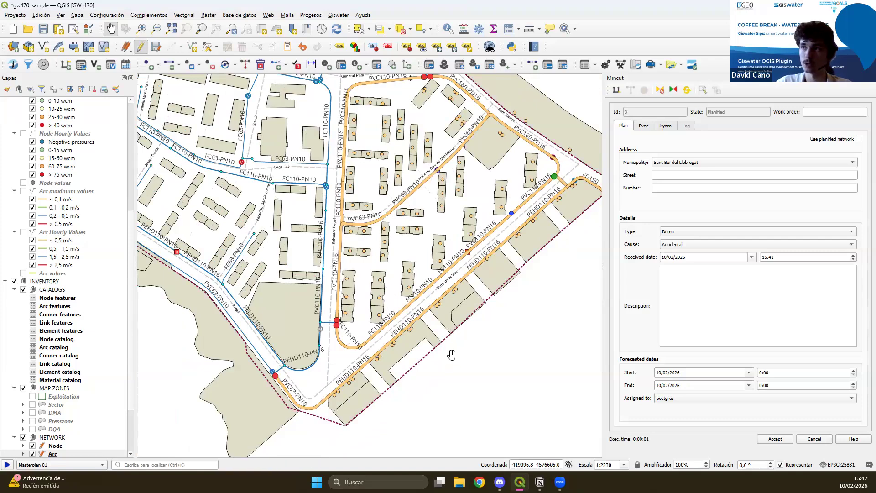
{"action": "left_click_drag", "start_coordinate": [483, 357], "coordinate": [459, 342]}
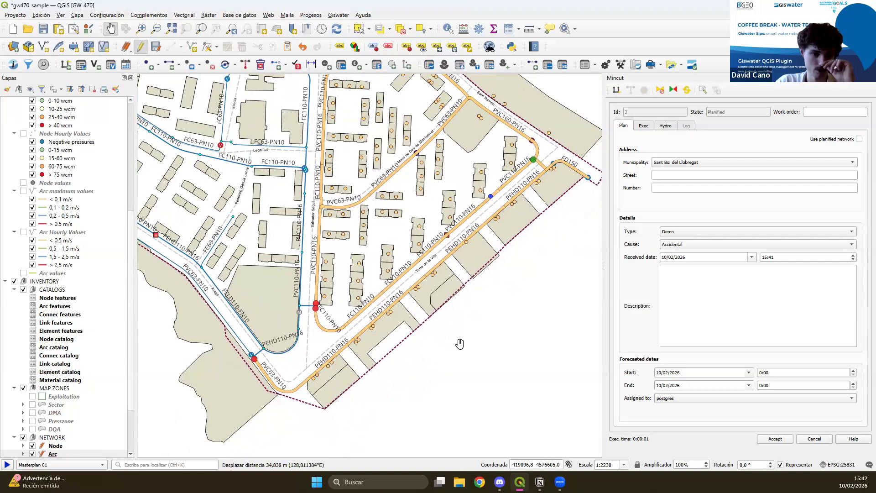
{"action": "left_click_drag", "start_coordinate": [497, 264], "coordinate": [473, 324]}
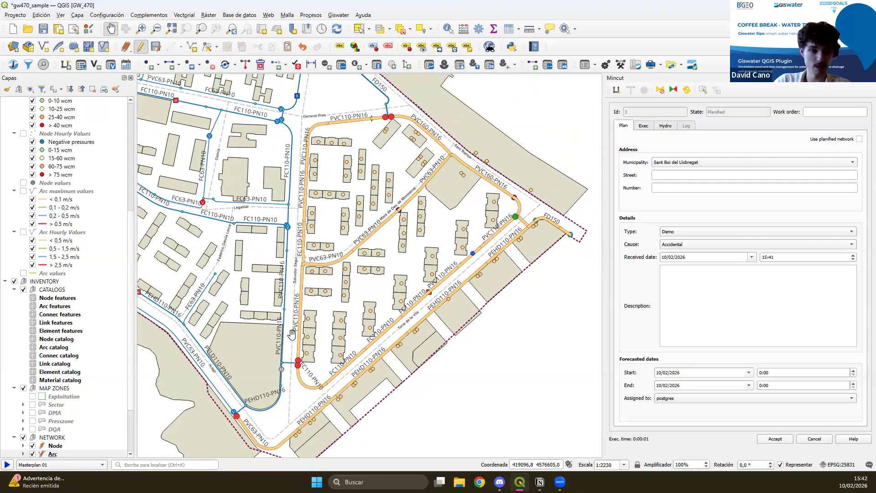
Mark the proposed valve at the Aragó end of the orange PVC63-PN10 pipe as inaccessible so the mincut recalculates around it.
{"action": "left_click_drag", "start_coordinate": [304, 334], "coordinate": [343, 298]}
{"action": "scroll", "coordinate": [280, 387], "scroll_direction": "up", "scroll_amount": 2}
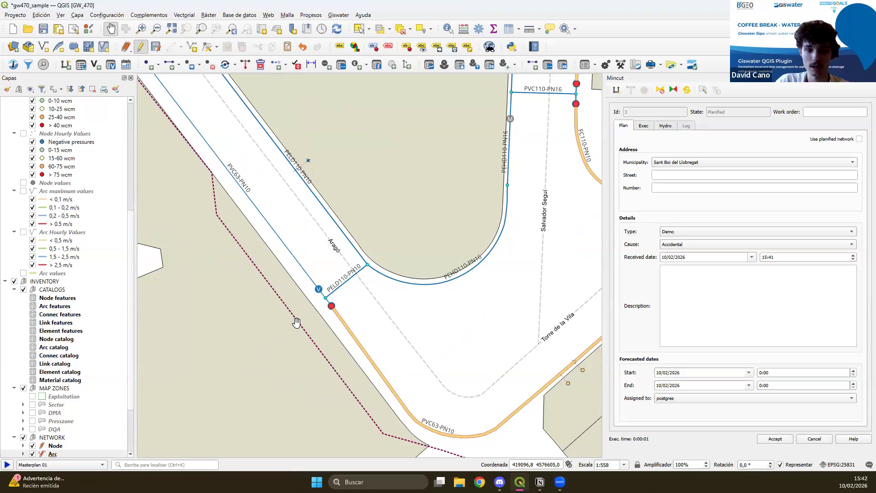
{"action": "left_click", "coordinate": [660, 90]}
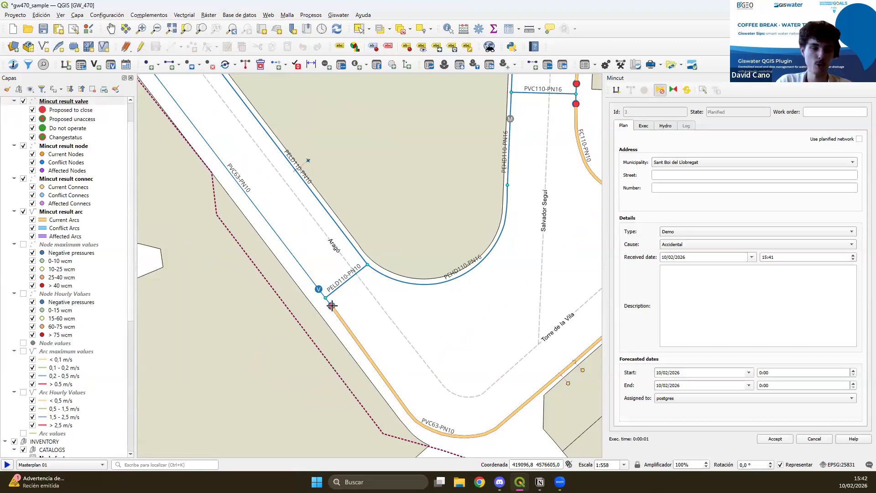
{"action": "scroll", "coordinate": [434, 352], "scroll_direction": "down", "scroll_amount": 3}
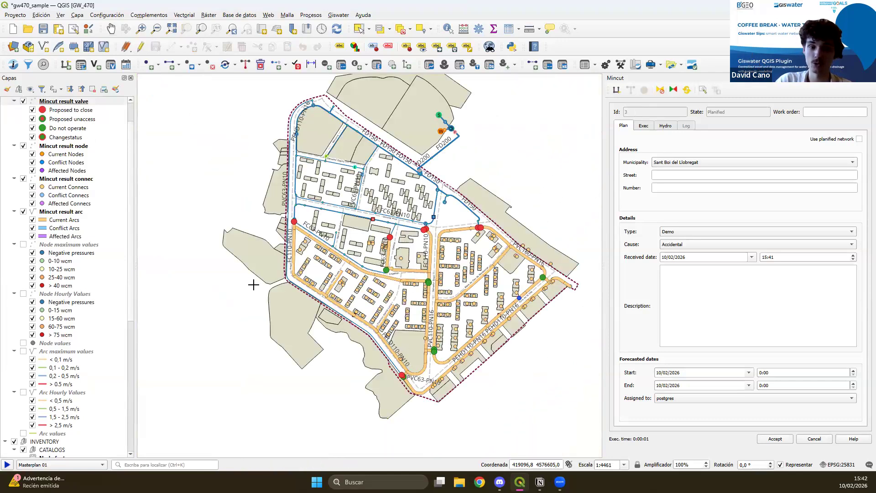
Check the valves and pipes of the recalculated mincut around Salvador Seguí street and accept the mincut.
{"action": "scroll", "coordinate": [419, 389], "scroll_direction": "up", "scroll_amount": 2}
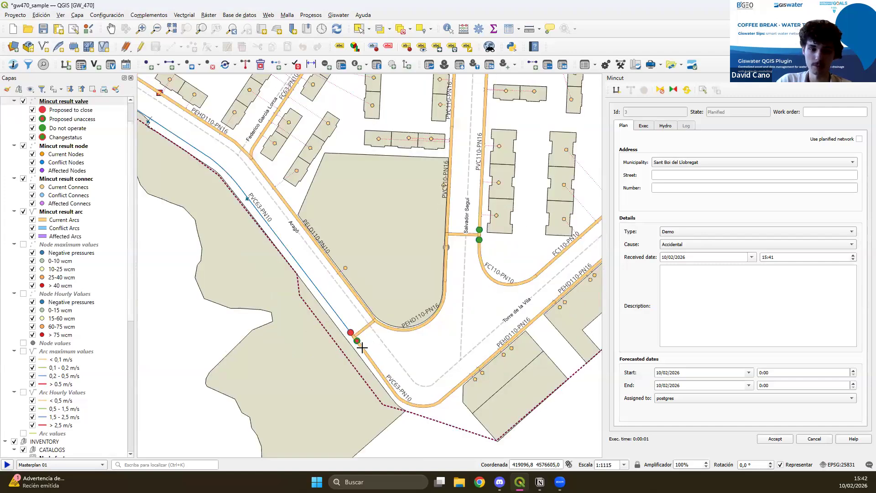
{"action": "left_click_drag", "start_coordinate": [429, 274], "coordinate": [364, 330]}
{"action": "scroll", "coordinate": [364, 332], "scroll_direction": "down", "scroll_amount": 1}
{"action": "left_click_drag", "start_coordinate": [357, 295], "coordinate": [386, 338]}
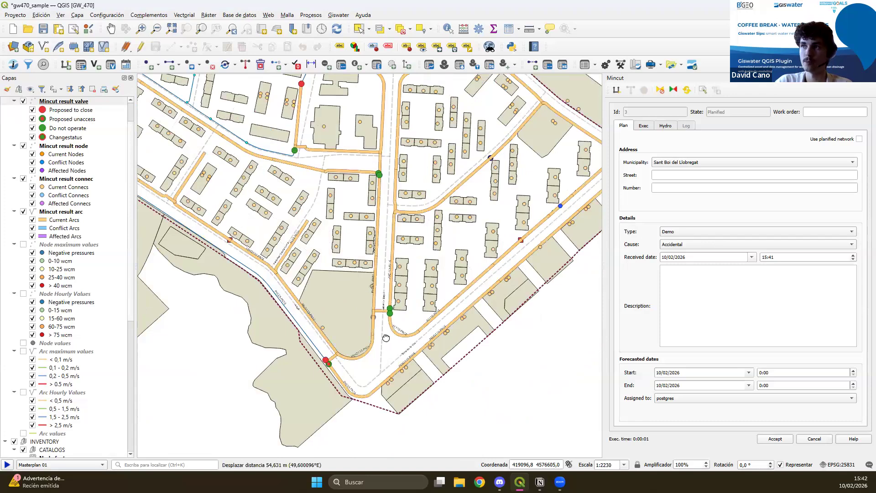
{"action": "scroll", "coordinate": [386, 337], "scroll_direction": "down", "scroll_amount": 1}
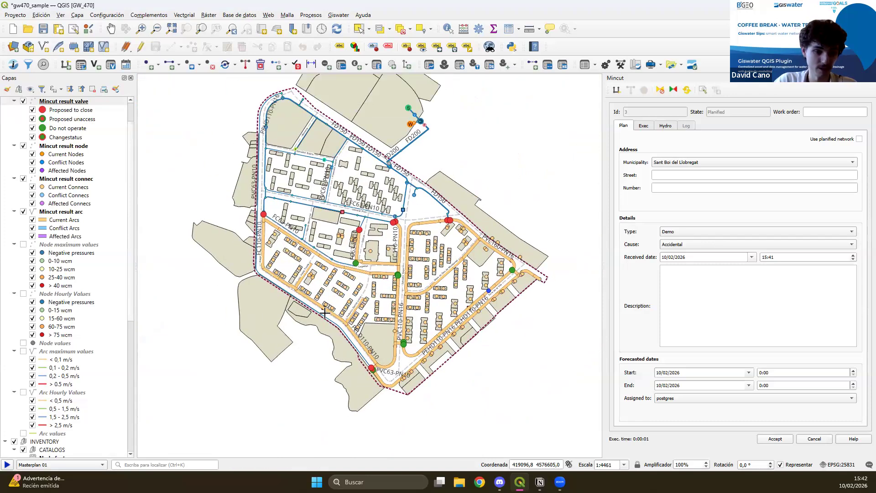
{"action": "left_click", "coordinate": [778, 442]}
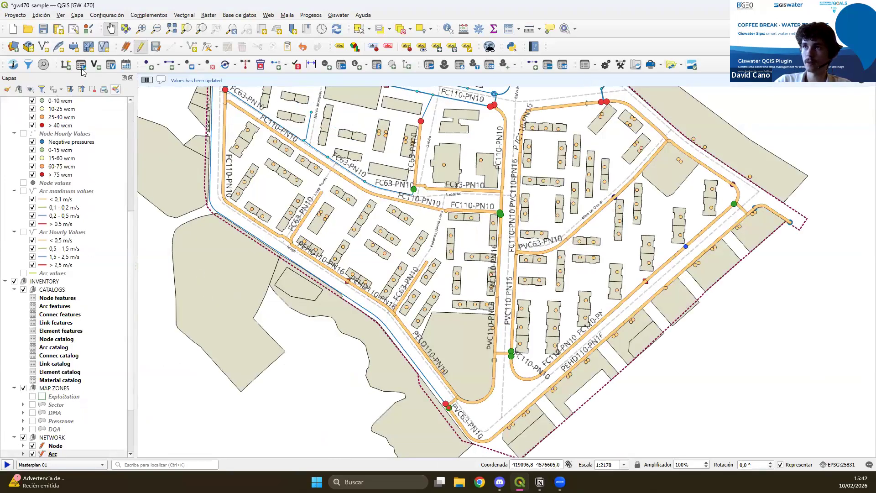
View the planned mincut's record in the mincut management list and close the list.
{"action": "left_click", "coordinate": [81, 65]}
{"action": "left_click", "coordinate": [305, 178]}
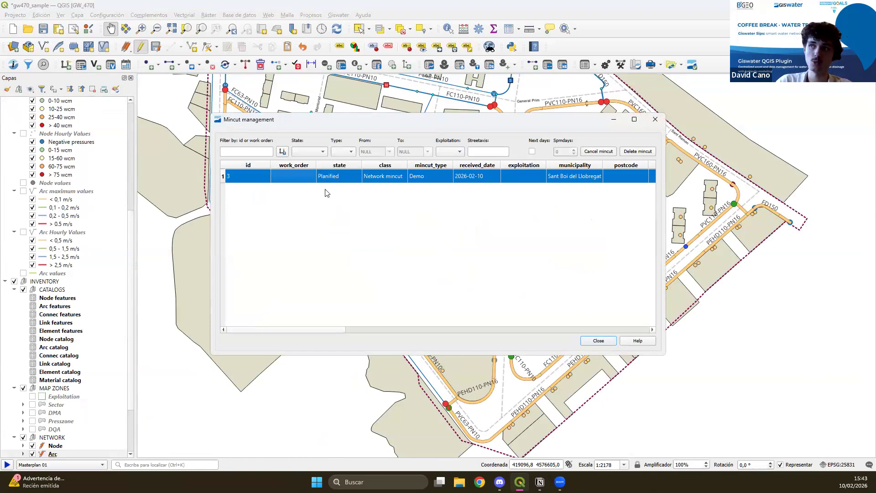
{"action": "left_click", "coordinate": [605, 344]}
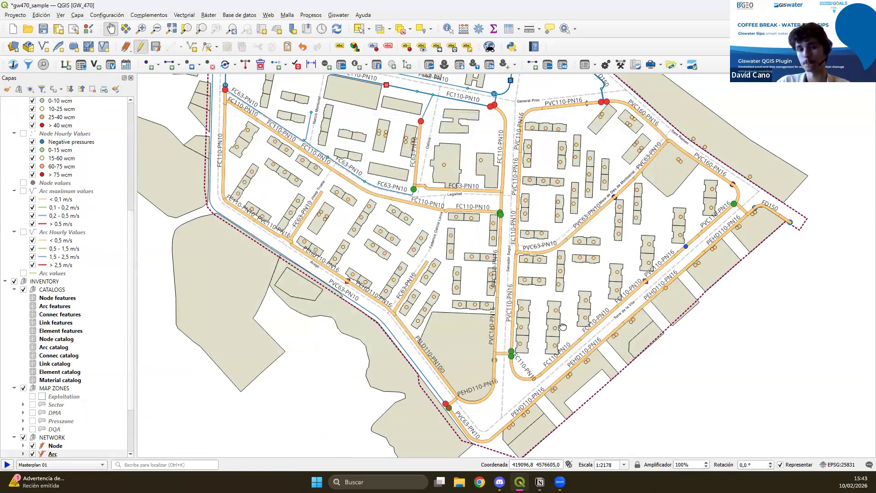
End editing of the Node layer saving its changes, and of the Arc layer discarding its changes.
{"action": "scroll", "coordinate": [524, 342], "scroll_direction": "down", "scroll_amount": 2}
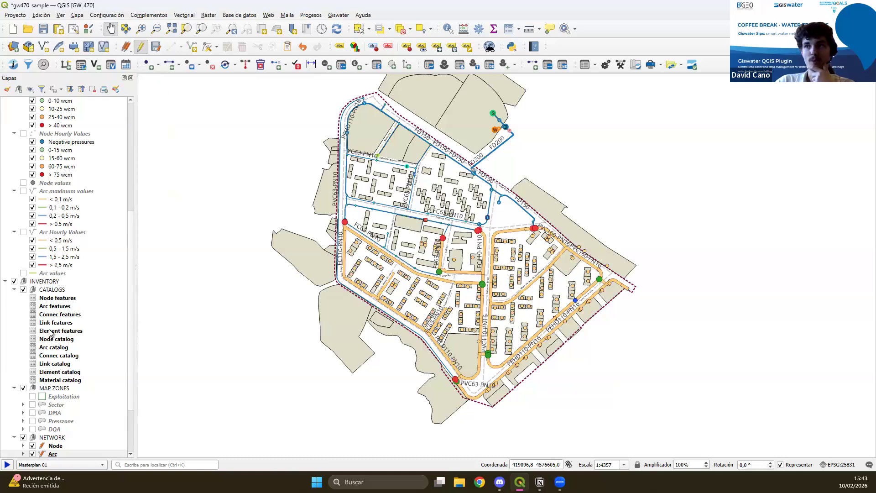
{"action": "scroll", "coordinate": [64, 353], "scroll_direction": "down", "scroll_amount": 3}
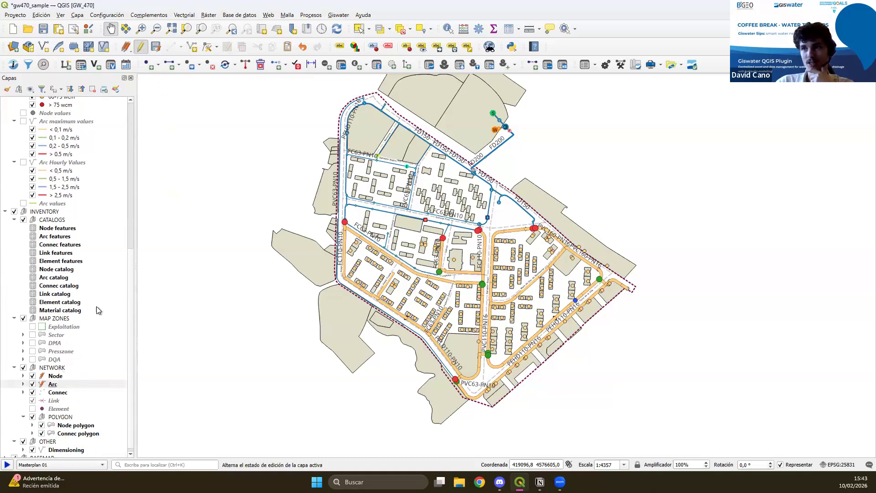
{"action": "left_click", "coordinate": [54, 376]}
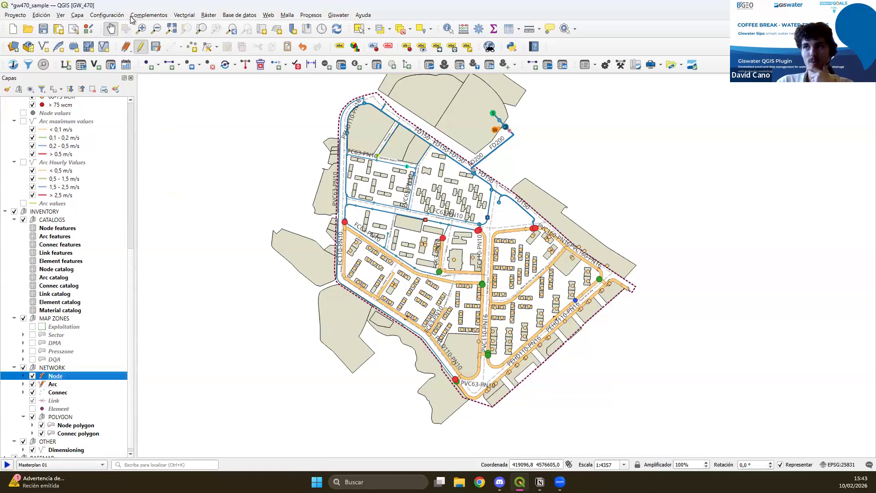
{"action": "left_click", "coordinate": [141, 47]}
{"action": "left_click", "coordinate": [413, 246]}
{"action": "left_click", "coordinate": [52, 384]}
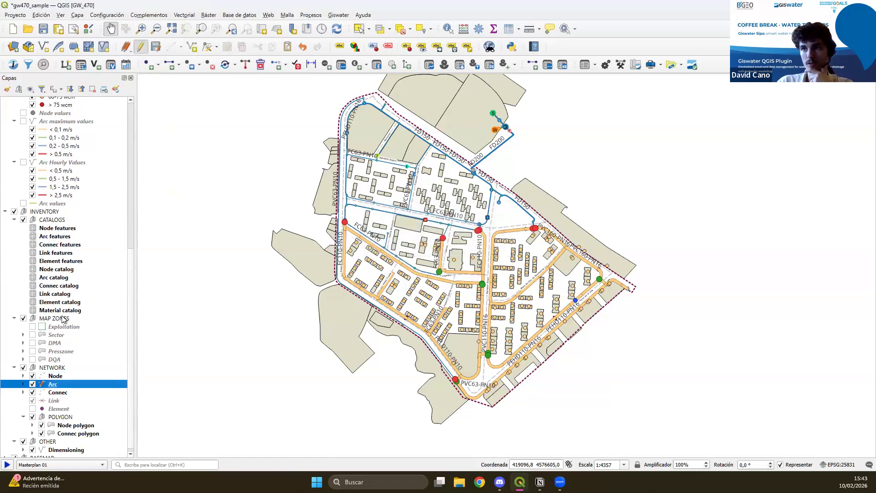
{"action": "left_click", "coordinate": [141, 46]}
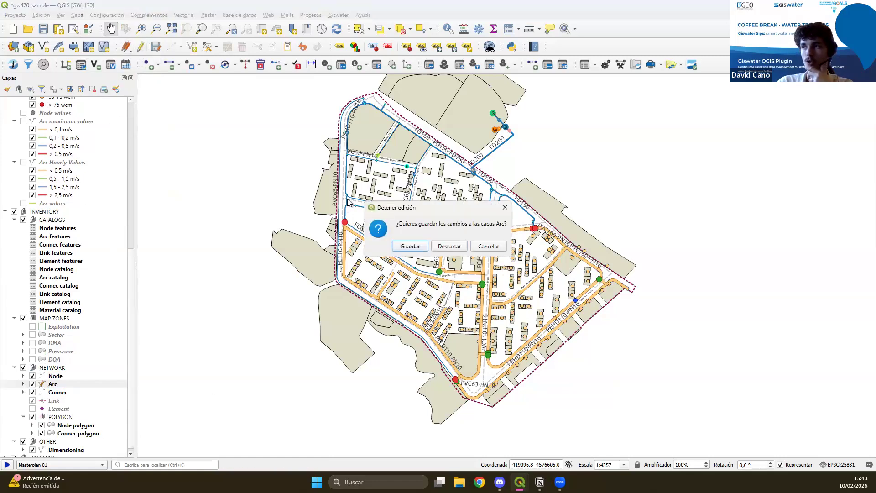
{"action": "left_click", "coordinate": [456, 249]}
Hide the mincut init point layer and the mincut result valve, node, connec and arc layers.
{"action": "scroll", "coordinate": [52, 154], "scroll_direction": "up", "scroll_amount": 10}
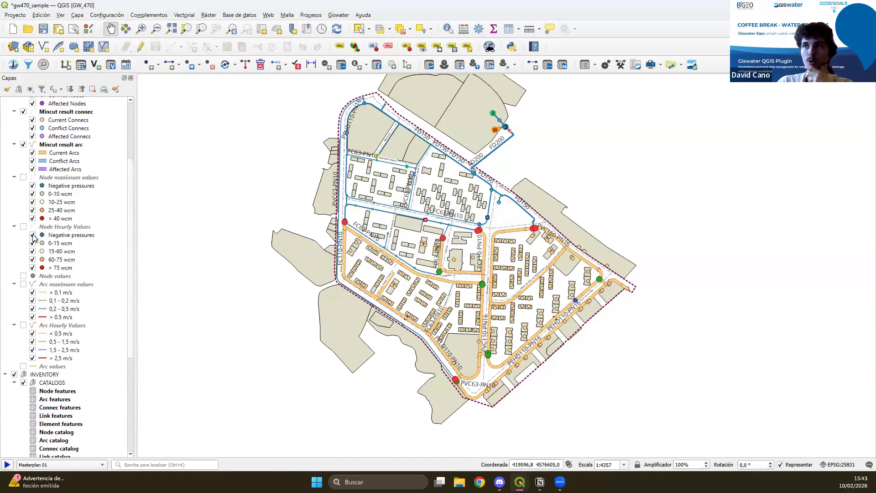
{"action": "left_click", "coordinate": [24, 110]}
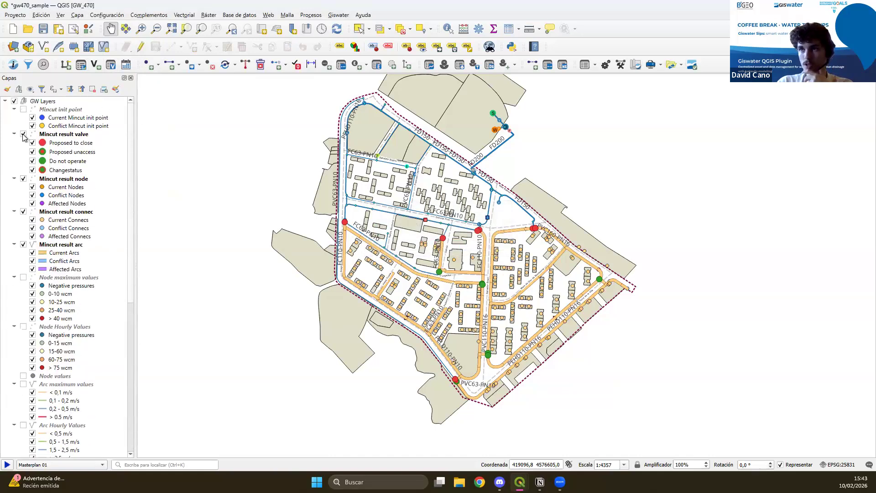
{"action": "left_click", "coordinate": [24, 134]}
{"action": "left_click", "coordinate": [25, 178]}
{"action": "left_click", "coordinate": [23, 212]}
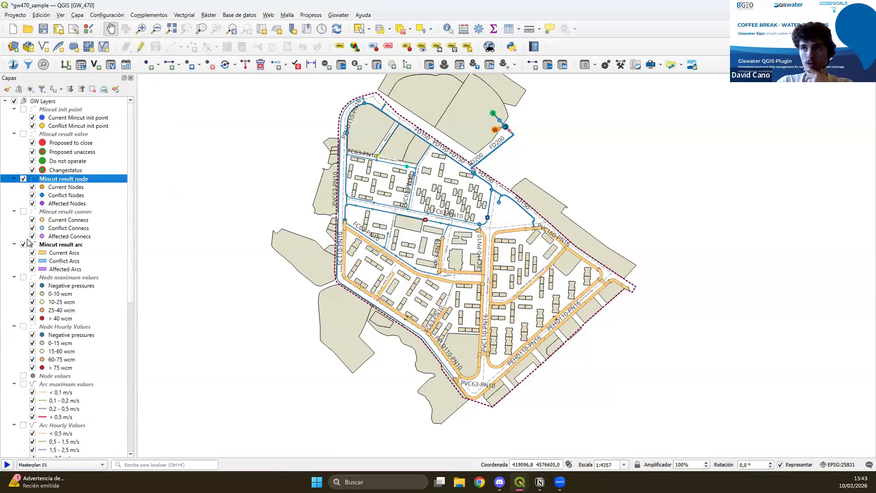
{"action": "left_click", "coordinate": [23, 245]}
{"action": "left_click", "coordinate": [23, 179]}
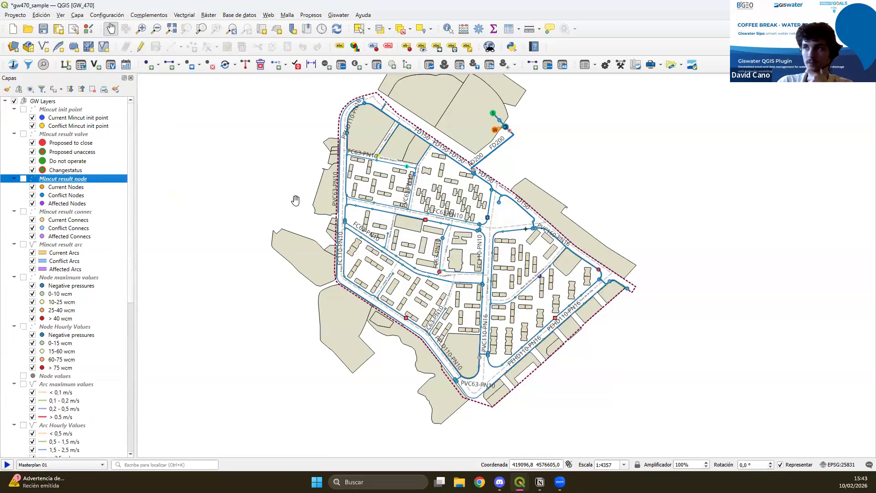
Open the Go2Epa tool and switch off Execute EPA software and Import result, leaving only Export INP.
{"action": "left_click_drag", "start_coordinate": [486, 269], "coordinate": [449, 286]}
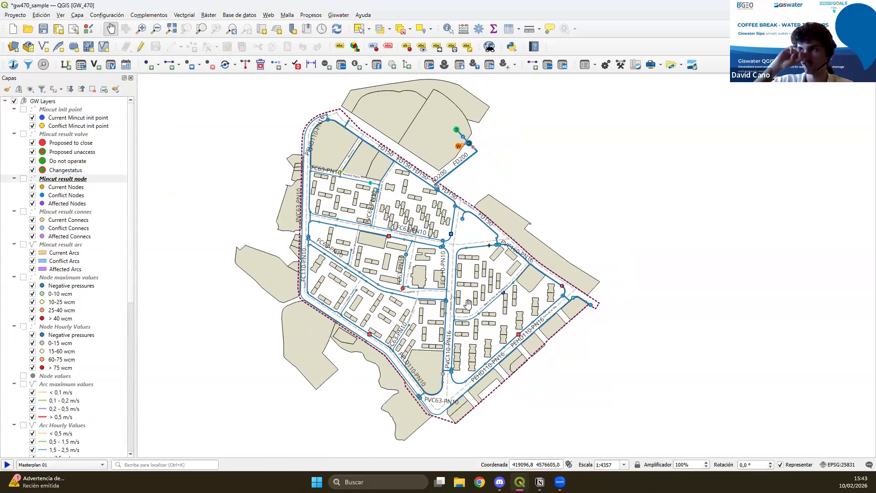
{"action": "left_click_drag", "start_coordinate": [538, 167], "coordinate": [509, 137]}
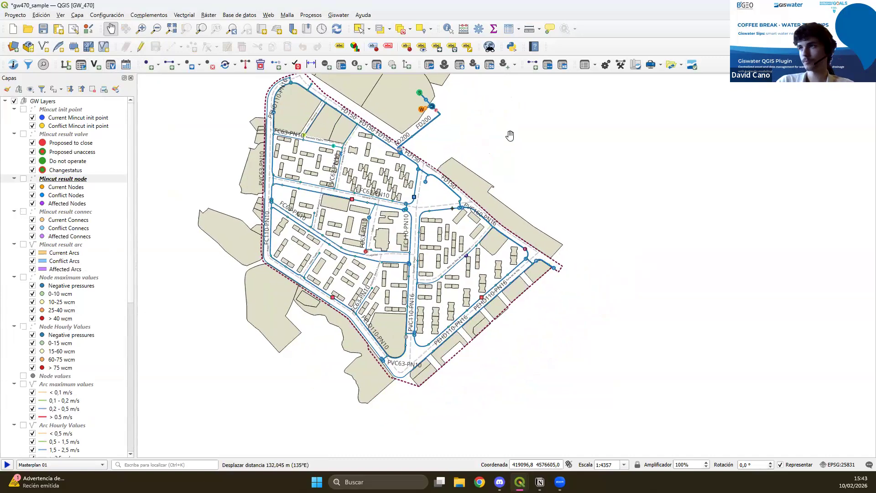
{"action": "left_click_drag", "start_coordinate": [495, 180], "coordinate": [495, 194]}
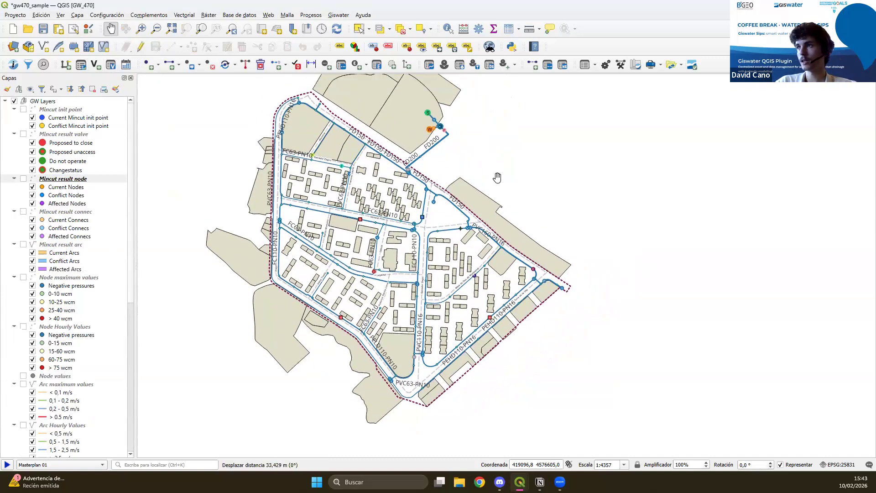
{"action": "left_click", "coordinate": [445, 65]}
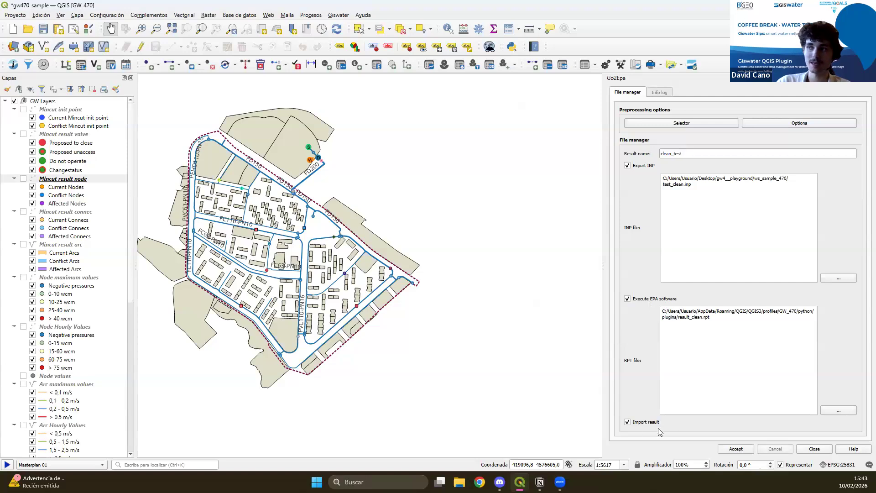
{"action": "left_click", "coordinate": [628, 299]}
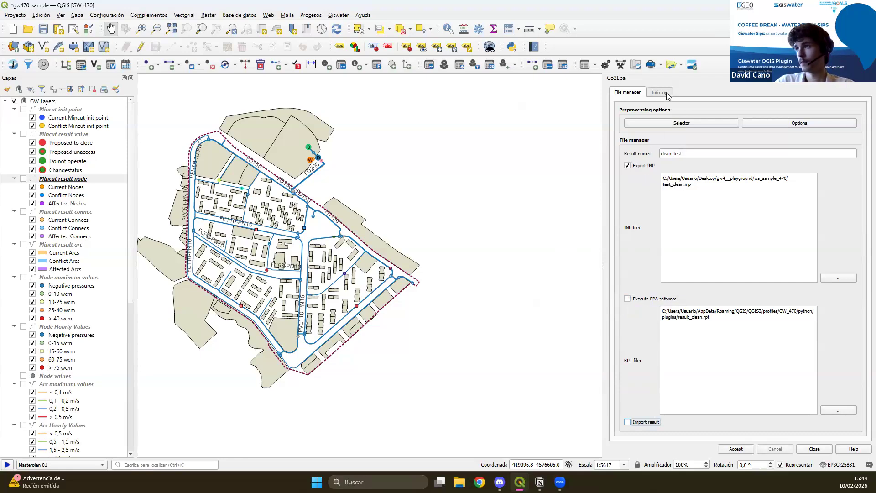
Look through the categories of the Go2Epa Selector and close it.
{"action": "left_click", "coordinate": [699, 123]}
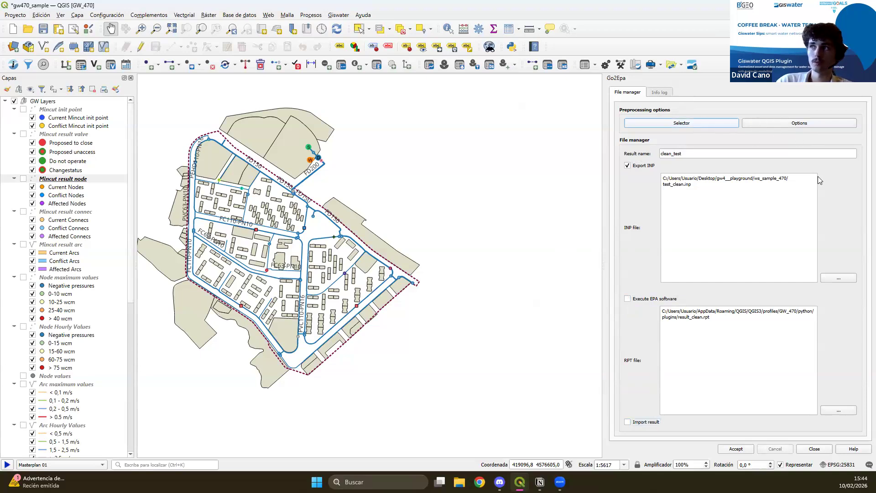
{"action": "left_click", "coordinate": [663, 92]}
{"action": "left_click", "coordinate": [644, 94]}
{"action": "left_click", "coordinate": [619, 94]}
{"action": "left_click", "coordinate": [726, 93]}
{"action": "left_click", "coordinate": [821, 450]}
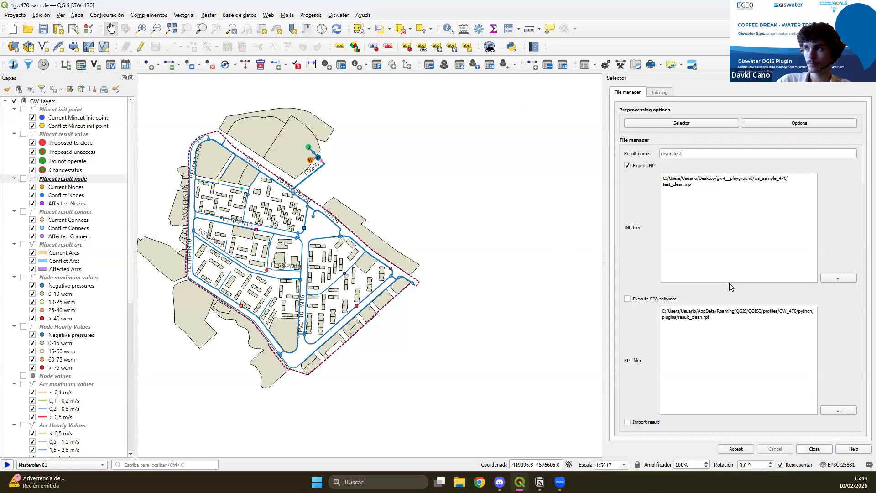
Review the Go2Epa simulation options and close them.
{"action": "left_click", "coordinate": [810, 126]}
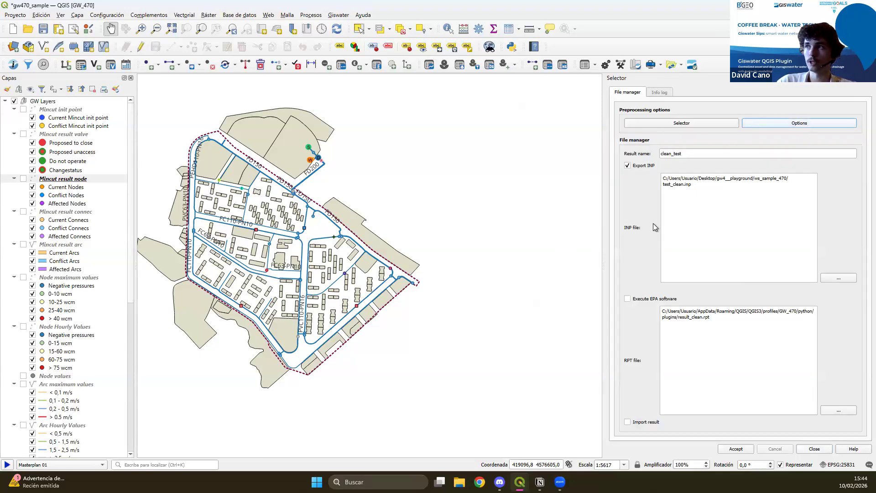
{"action": "scroll", "coordinate": [386, 242], "scroll_direction": "down", "scroll_amount": 5}
{"action": "scroll", "coordinate": [376, 248], "scroll_direction": "up", "scroll_amount": 5}
{"action": "left_click", "coordinate": [530, 133]}
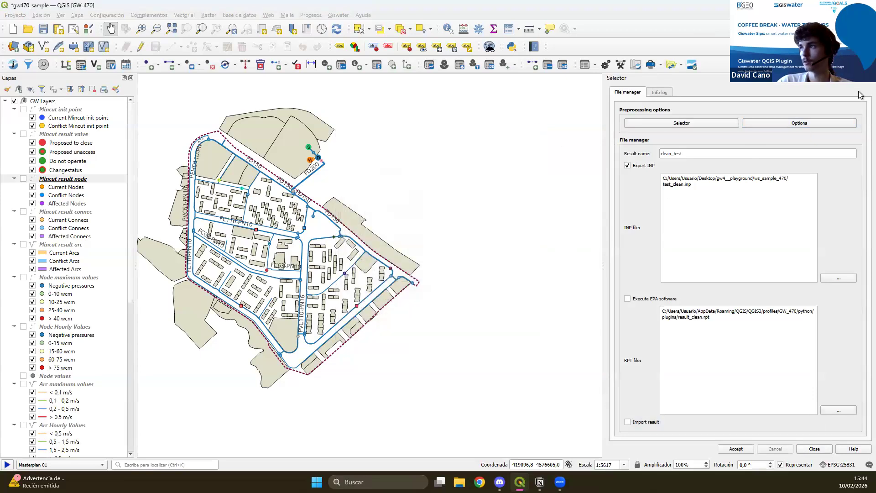
Close the Go2Epa panel, look over the results offered in the EPA result selector, and close it without applying anything.
{"action": "left_click", "coordinate": [872, 78]}
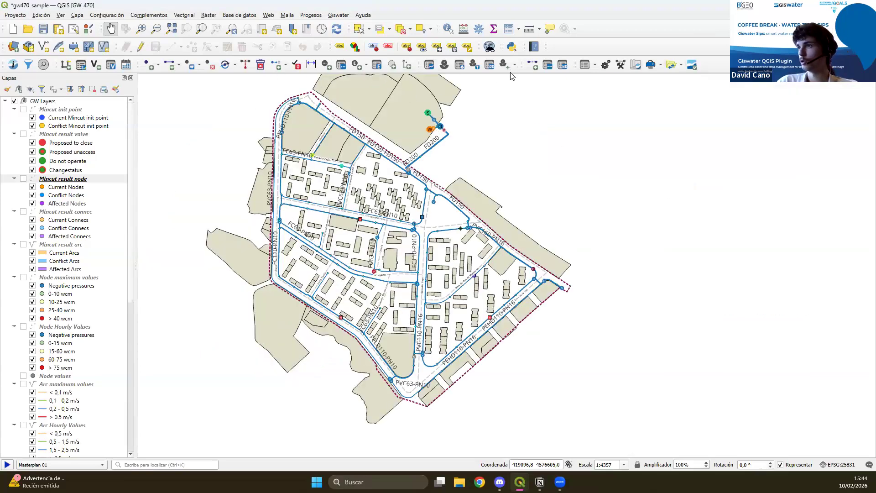
{"action": "left_click", "coordinate": [475, 65]}
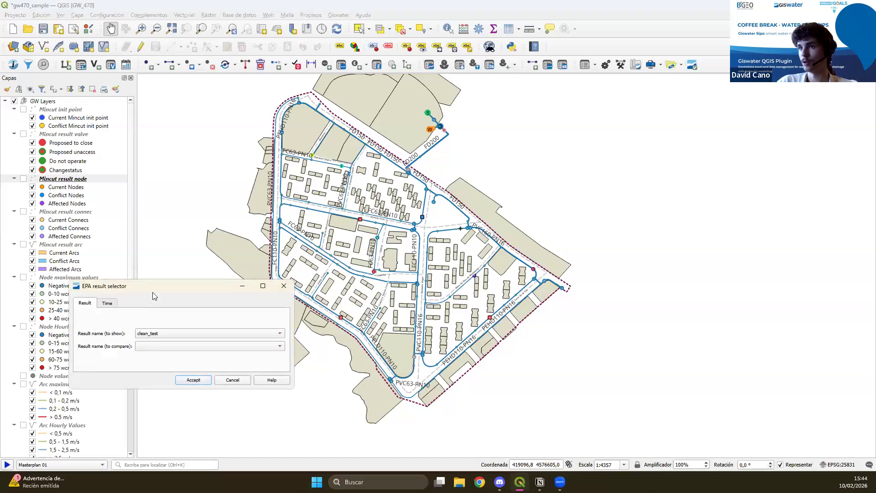
{"action": "left_click_drag", "start_coordinate": [152, 297], "coordinate": [137, 234]}
{"action": "left_click", "coordinate": [142, 283]}
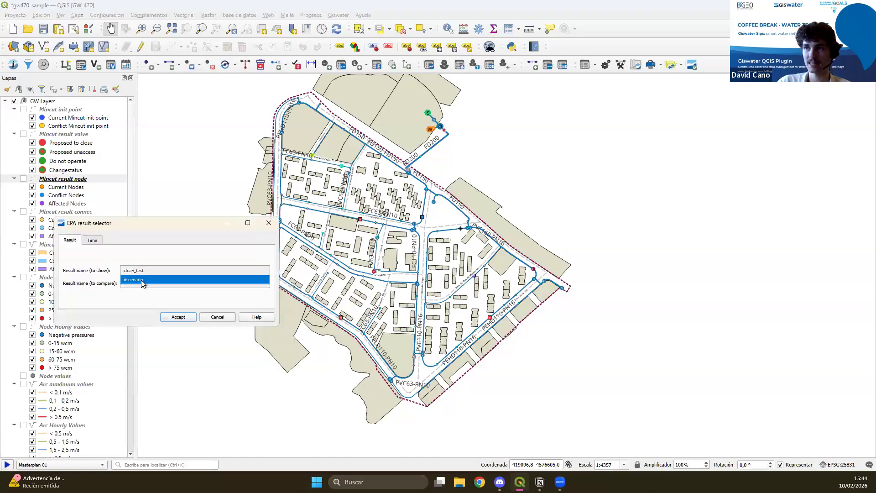
{"action": "left_click", "coordinate": [141, 280]}
{"action": "left_click", "coordinate": [142, 273]}
{"action": "left_click", "coordinate": [149, 262]}
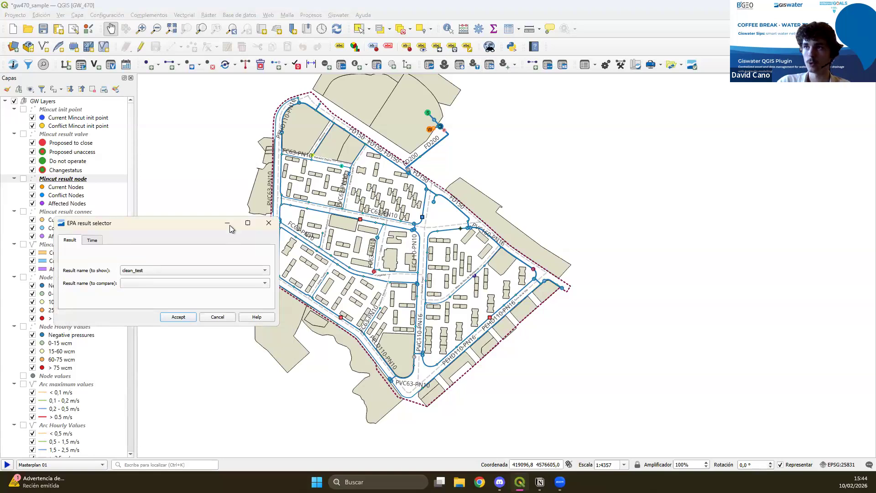
{"action": "left_click", "coordinate": [269, 223]}
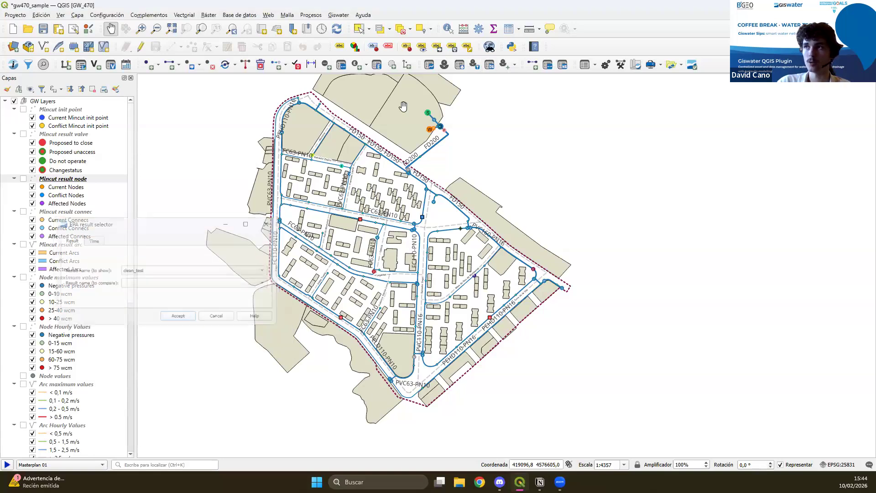
Look at the Hydrants_50% demand scenario in the Dscenario manager and close the manager.
{"action": "left_click", "coordinate": [491, 65]}
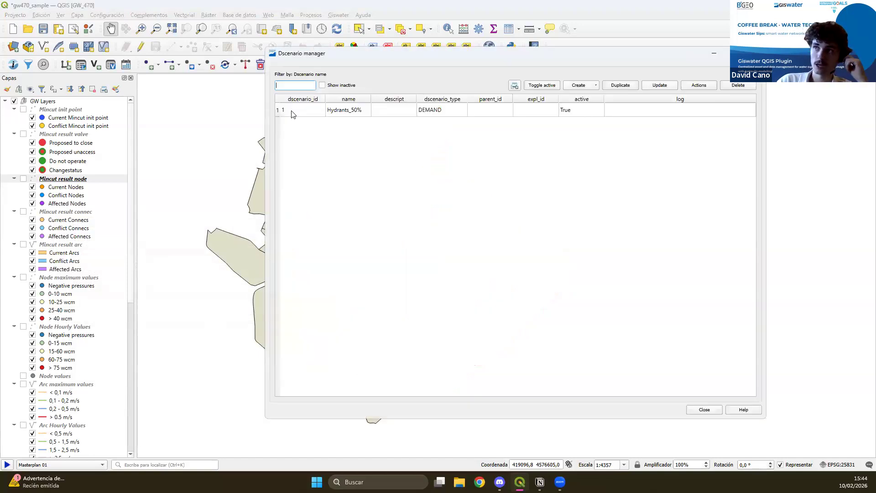
{"action": "left_click", "coordinate": [291, 110]}
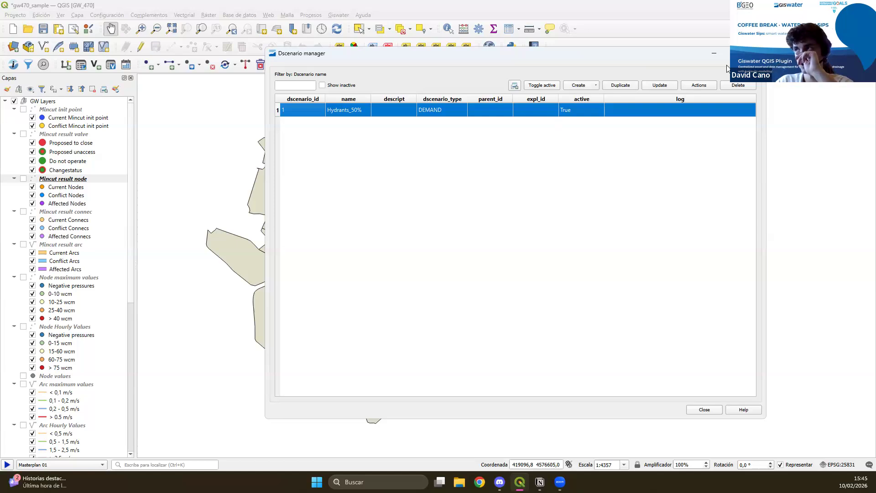
{"action": "left_click", "coordinate": [756, 53]}
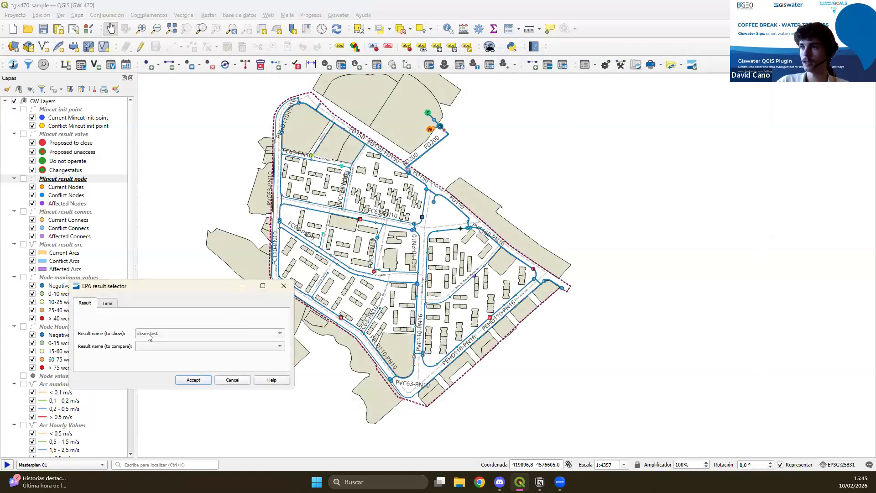
Apply the clean_test EPA result, hide the INVENTORY group, and show the Arc maximum values and Node maximum values layers.
{"action": "left_click", "coordinate": [189, 381]}
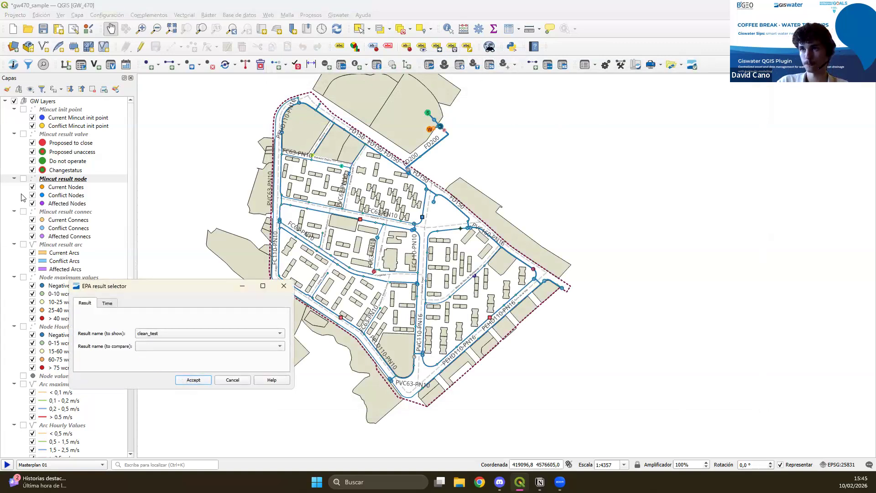
{"action": "scroll", "coordinate": [46, 241], "scroll_direction": "down", "scroll_amount": 10}
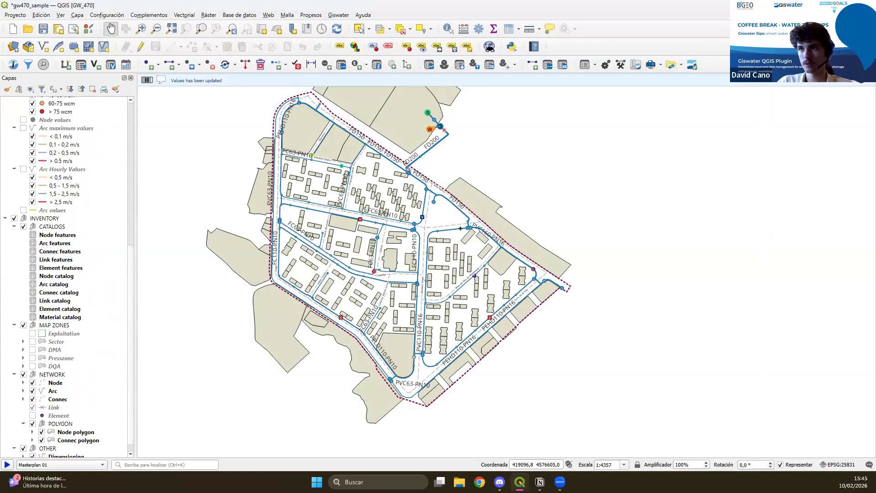
{"action": "left_click", "coordinate": [15, 219]}
{"action": "scroll", "coordinate": [18, 237], "scroll_direction": "up", "scroll_amount": 6}
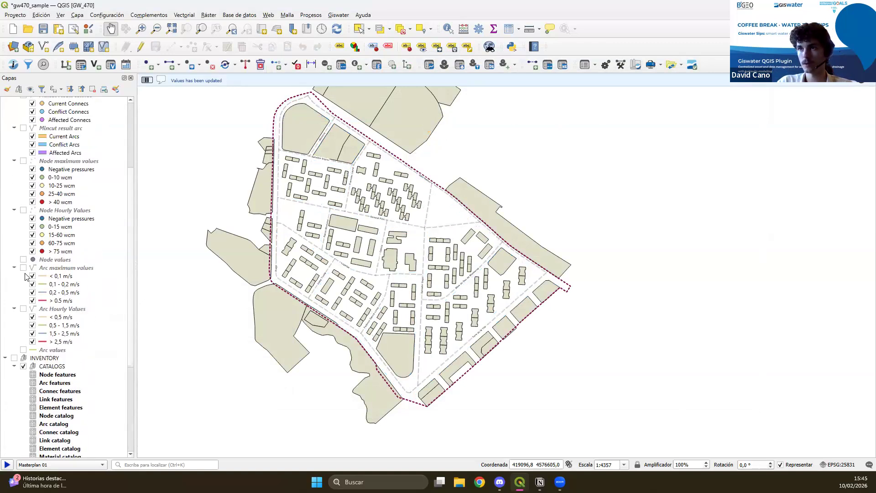
{"action": "left_click", "coordinate": [23, 268]}
{"action": "scroll", "coordinate": [58, 269], "scroll_direction": "up", "scroll_amount": 2}
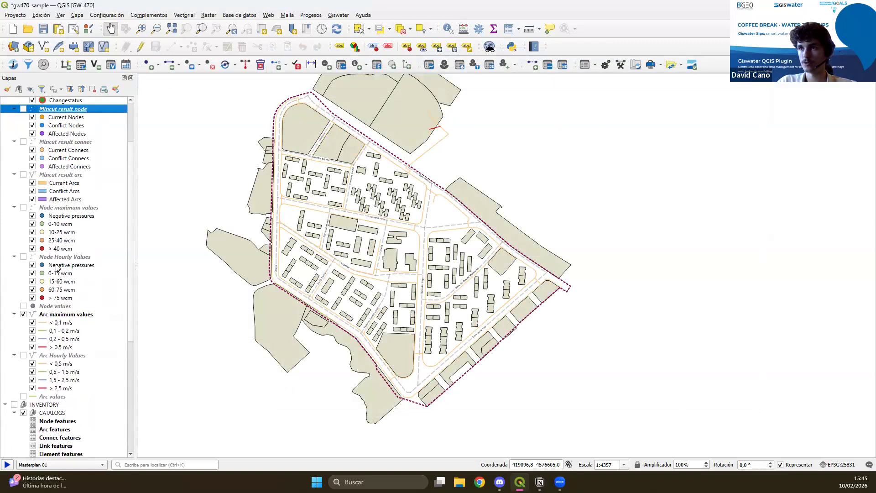
{"action": "left_click", "coordinate": [24, 208]}
{"action": "left_click_drag", "start_coordinate": [429, 281], "coordinate": [400, 309]}
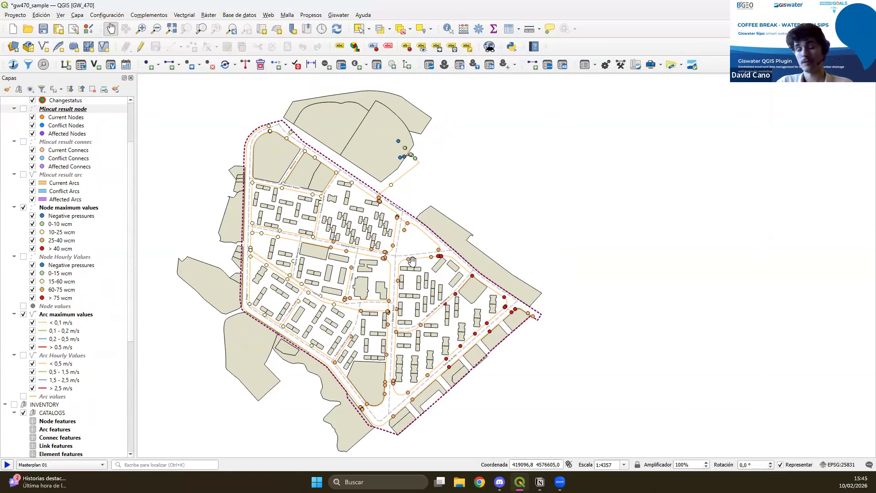
Switch the displayed EPA result to dscenario and examine its arc and node maximum values across the network.
{"action": "left_click", "coordinate": [475, 64]}
{"action": "left_click", "coordinate": [215, 348]}
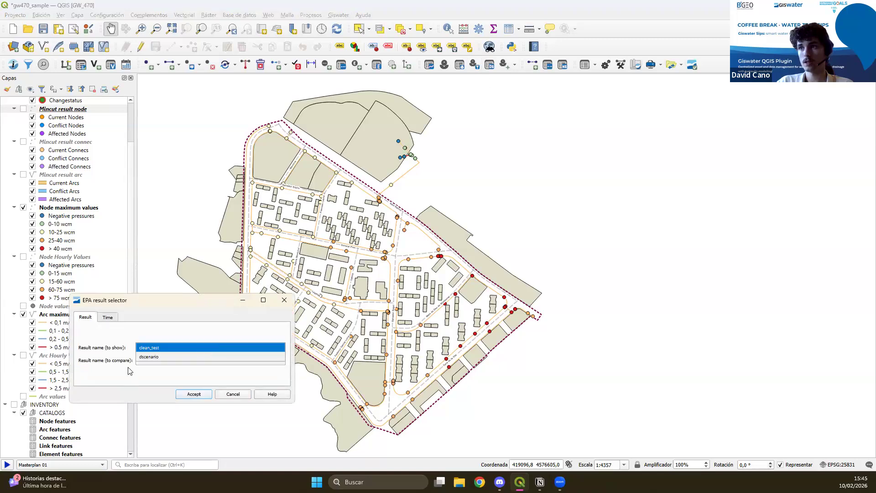
{"action": "left_click", "coordinate": [160, 357]}
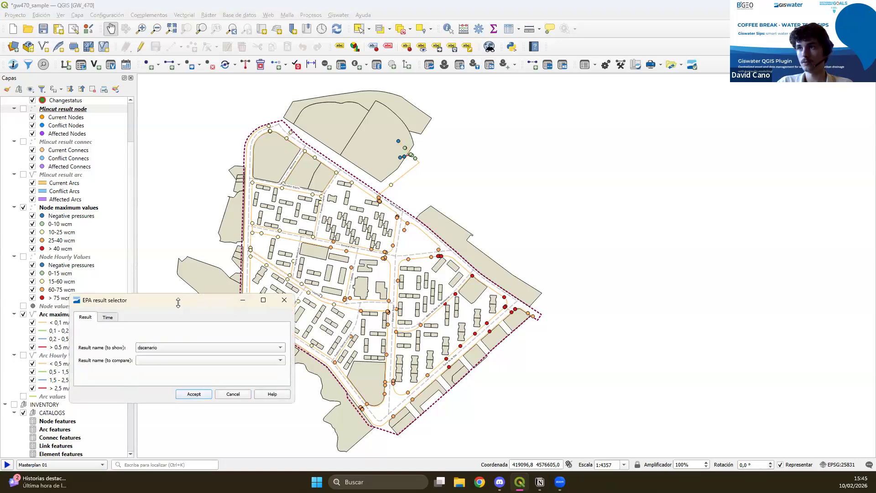
{"action": "left_click_drag", "start_coordinate": [178, 303], "coordinate": [178, 243]}
{"action": "left_click", "coordinate": [200, 395]}
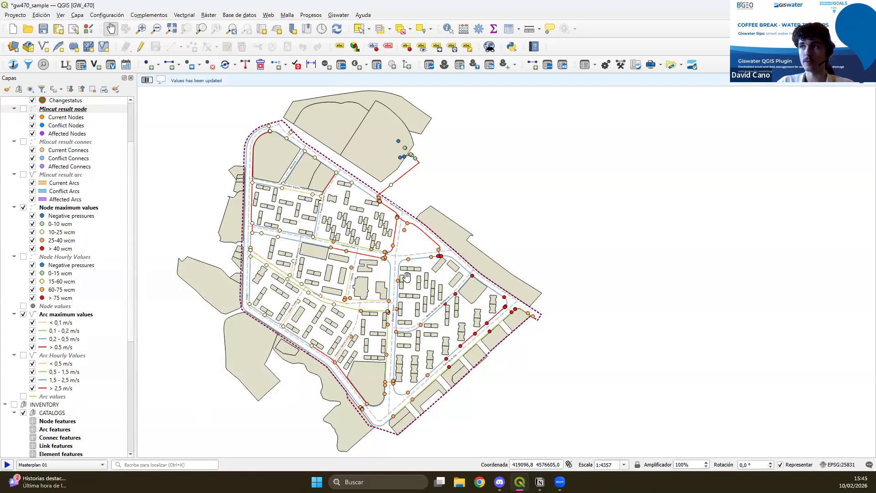
{"action": "scroll", "coordinate": [419, 313], "scroll_direction": "up", "scroll_amount": 1}
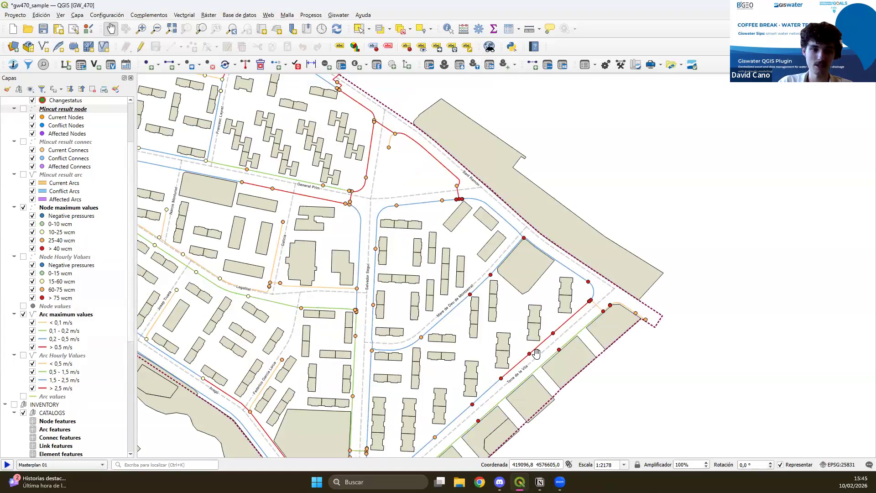
{"action": "left_click_drag", "start_coordinate": [438, 359], "coordinate": [498, 361]}
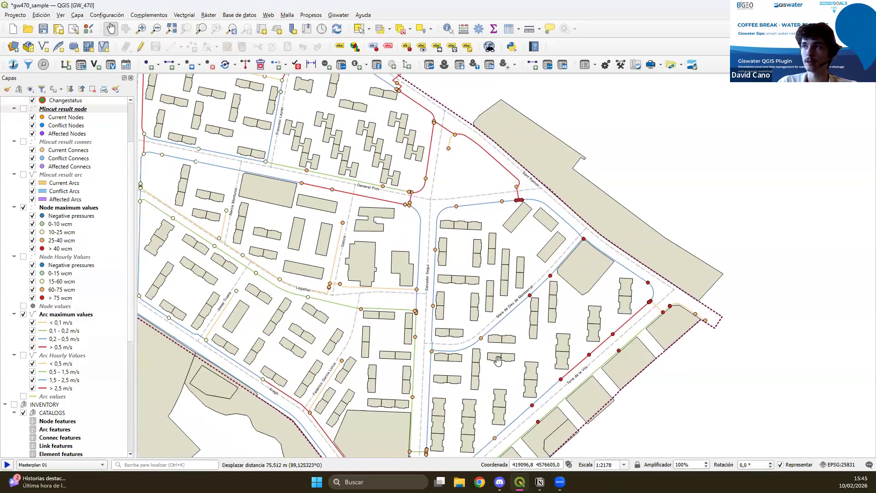
{"action": "scroll", "coordinate": [498, 360], "scroll_direction": "down", "scroll_amount": 1}
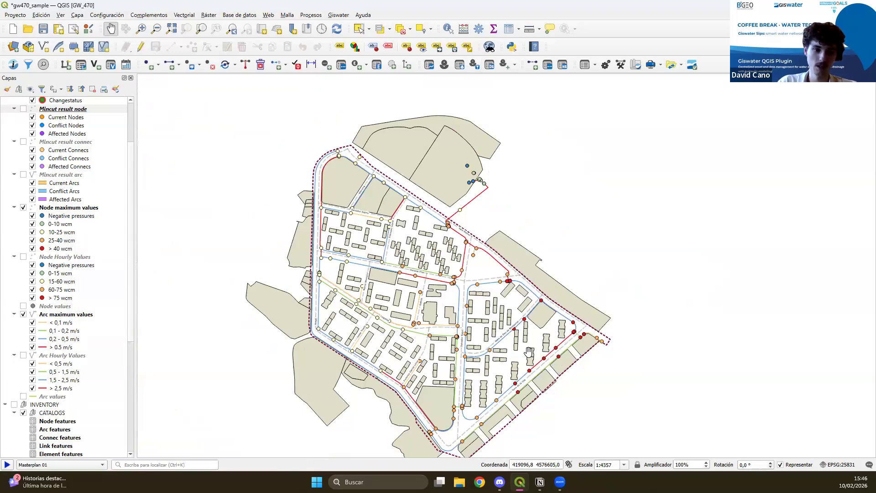
{"action": "left_click_drag", "start_coordinate": [482, 348], "coordinate": [452, 317]}
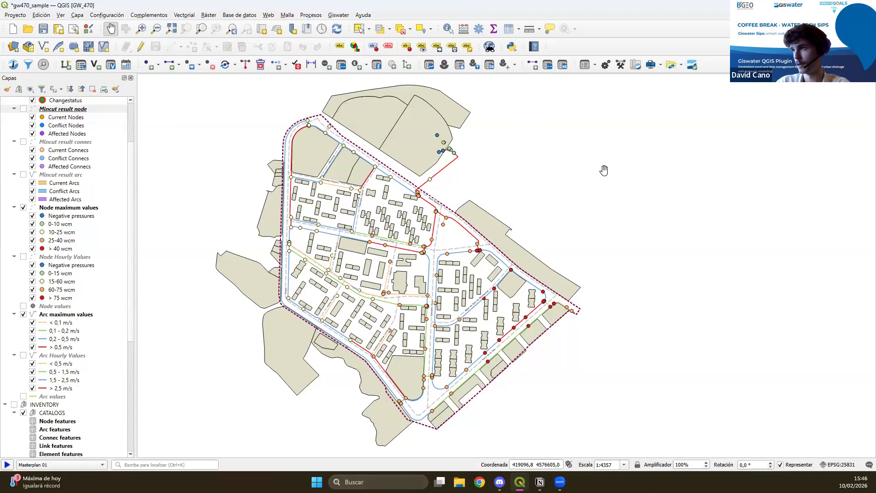
Open the Selector on its psectors, hide the GW Layers results group and show the INVENTORY group again.
{"action": "left_click", "coordinate": [28, 69]}
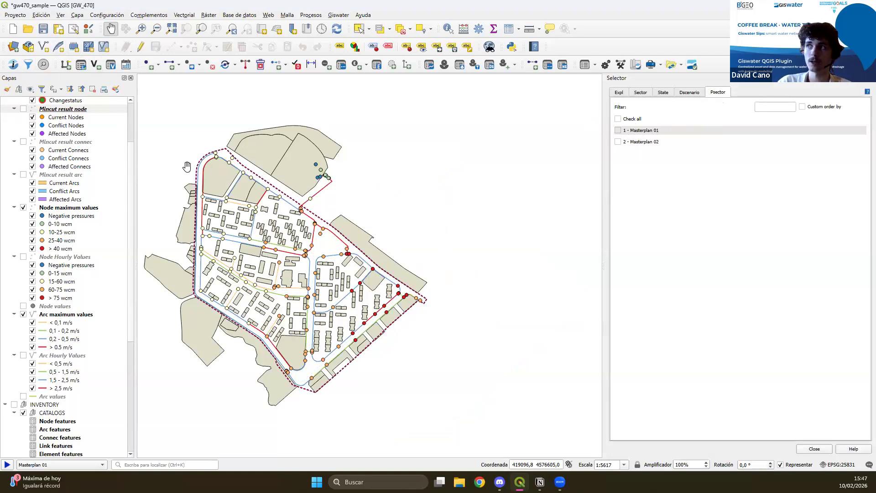
{"action": "scroll", "coordinate": [53, 254], "scroll_direction": "up", "scroll_amount": 1}
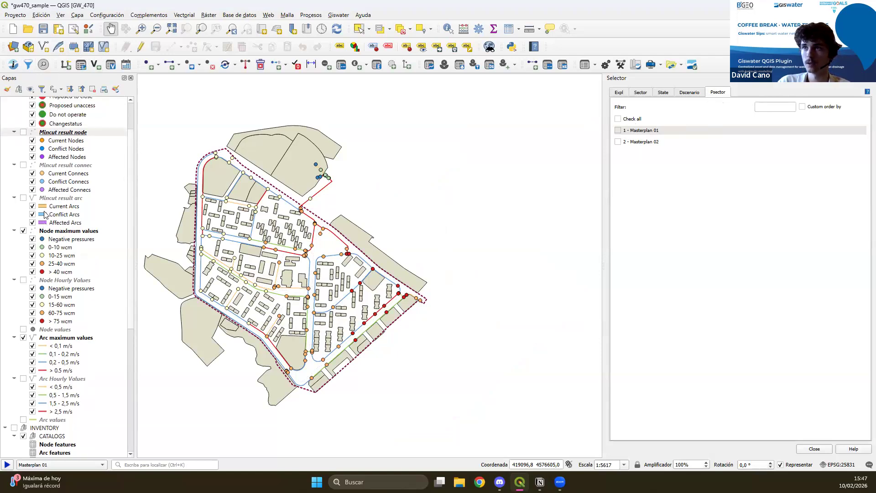
{"action": "scroll", "coordinate": [44, 213], "scroll_direction": "up", "scroll_amount": 2}
{"action": "left_click", "coordinate": [14, 100]}
{"action": "scroll", "coordinate": [84, 265], "scroll_direction": "down", "scroll_amount": 5}
{"action": "left_click", "coordinate": [14, 358]}
{"action": "left_click_drag", "start_coordinate": [290, 286], "coordinate": [375, 285]}
{"action": "scroll", "coordinate": [306, 284], "scroll_direction": "up", "scroll_amount": 1}
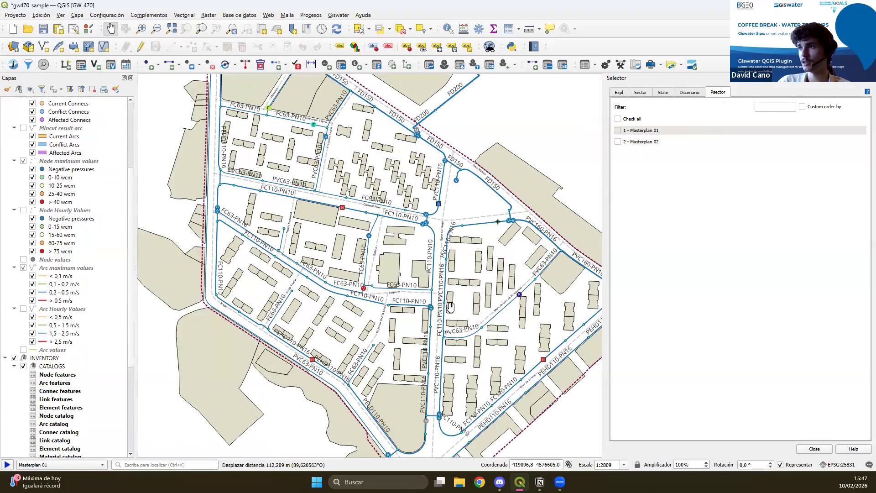
Display the Masterplan 01 psector to inspect its planned pipe along Legalitat street, and hide it again.
{"action": "left_click", "coordinate": [619, 131]}
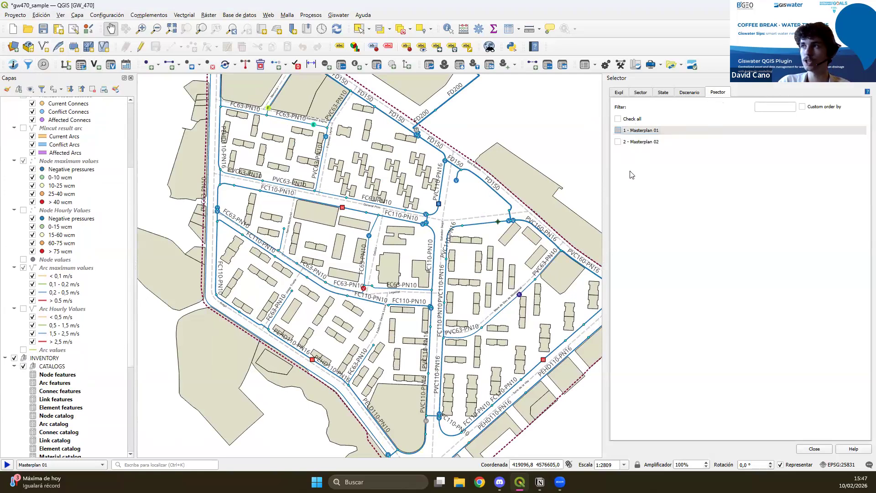
{"action": "scroll", "coordinate": [423, 313], "scroll_direction": "up", "scroll_amount": 2}
{"action": "left_click_drag", "start_coordinate": [443, 221], "coordinate": [525, 279]}
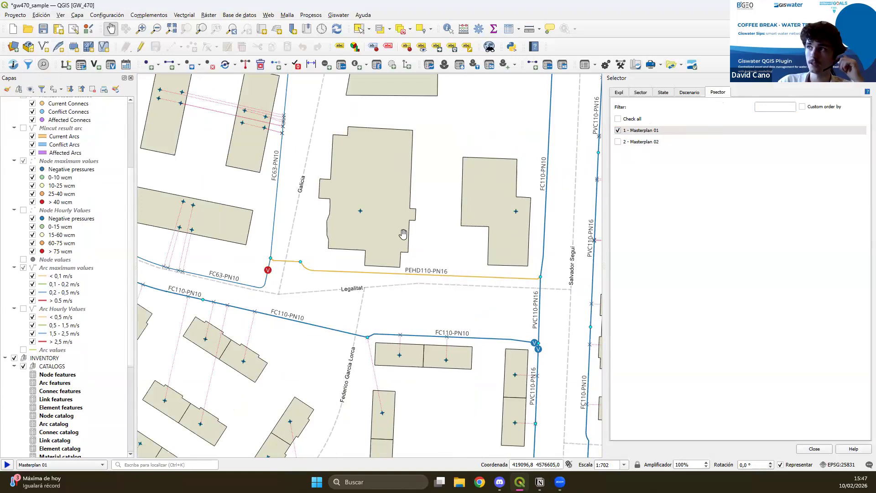
{"action": "left_click", "coordinate": [618, 130]}
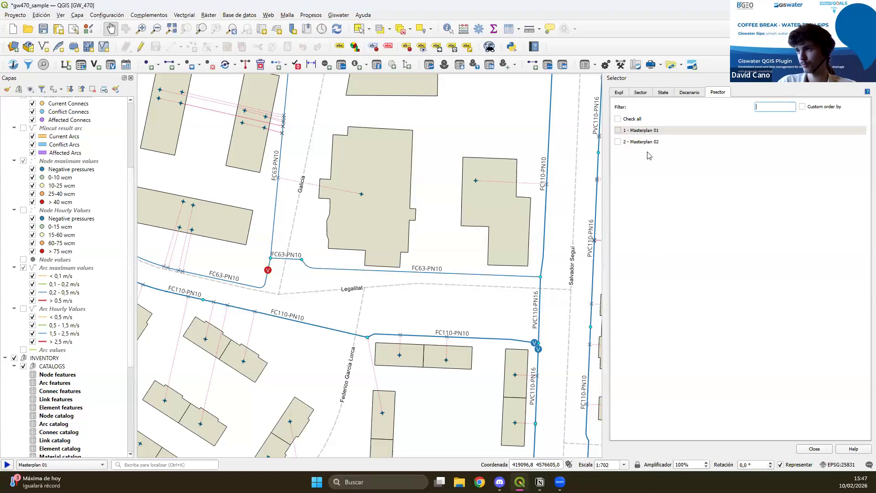
Display the Masterplan 02 psector to inspect its planned pipe near Francesc Layret street, hide it again and close the Selector.
{"action": "left_click", "coordinate": [623, 143]}
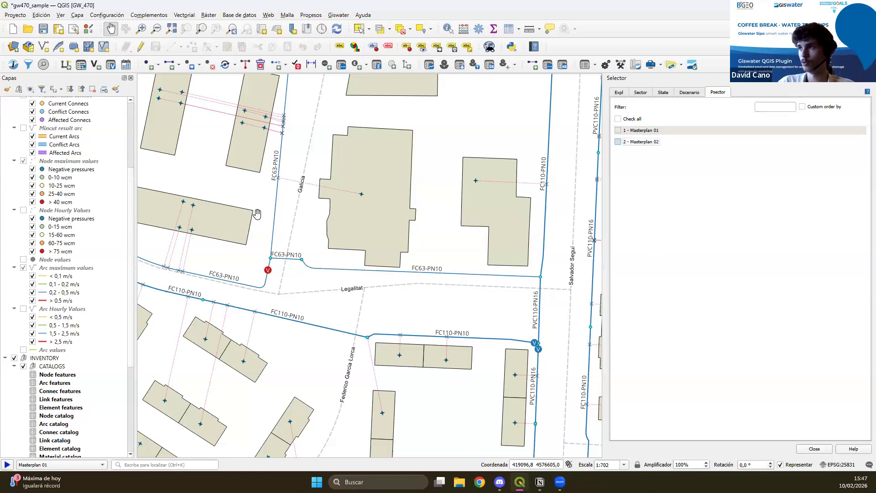
{"action": "left_click_drag", "start_coordinate": [260, 214], "coordinate": [305, 282]}
{"action": "scroll", "coordinate": [304, 281], "scroll_direction": "down", "scroll_amount": 1}
{"action": "left_click_drag", "start_coordinate": [250, 170], "coordinate": [516, 420]}
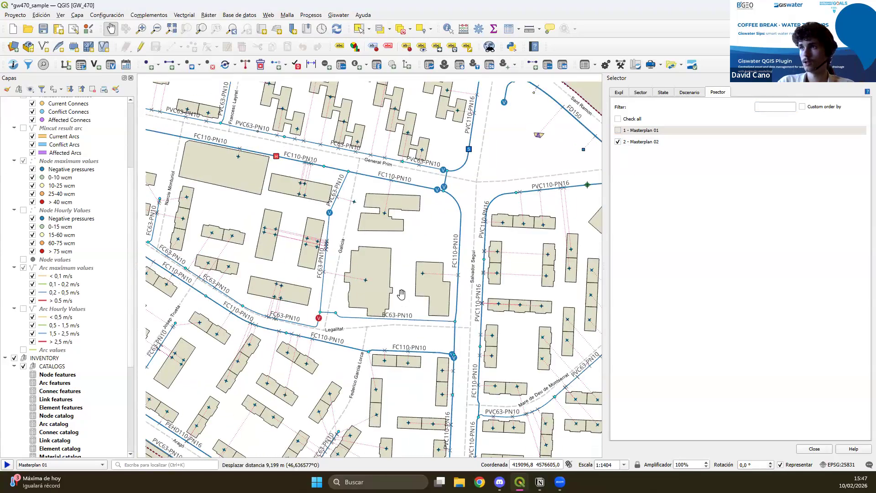
{"action": "left_click_drag", "start_coordinate": [521, 242], "coordinate": [331, 316]}
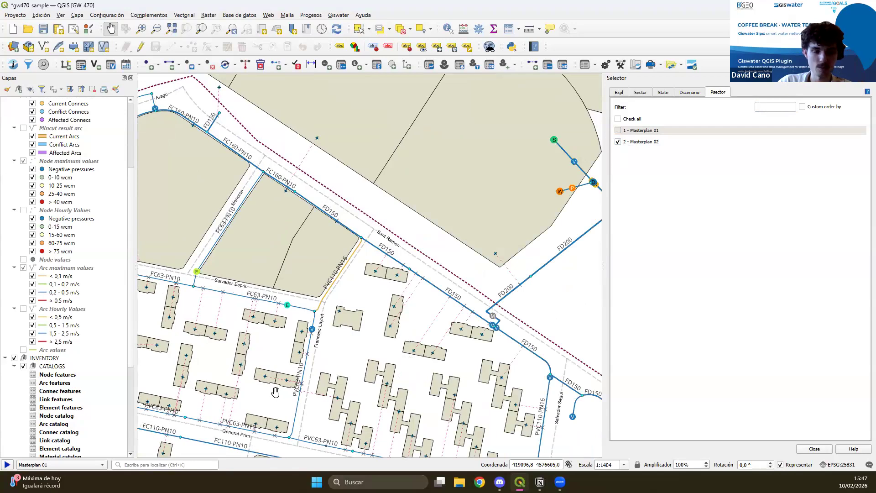
{"action": "left_click_drag", "start_coordinate": [287, 417], "coordinate": [362, 198]}
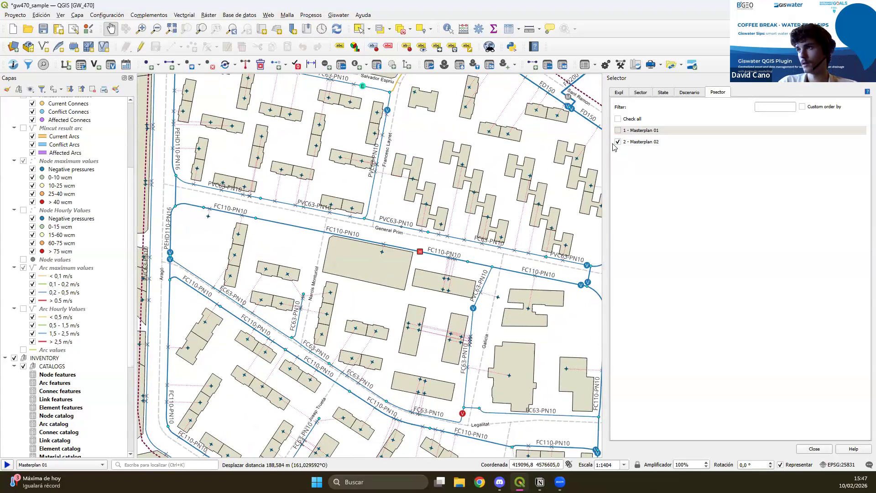
{"action": "left_click", "coordinate": [618, 142]}
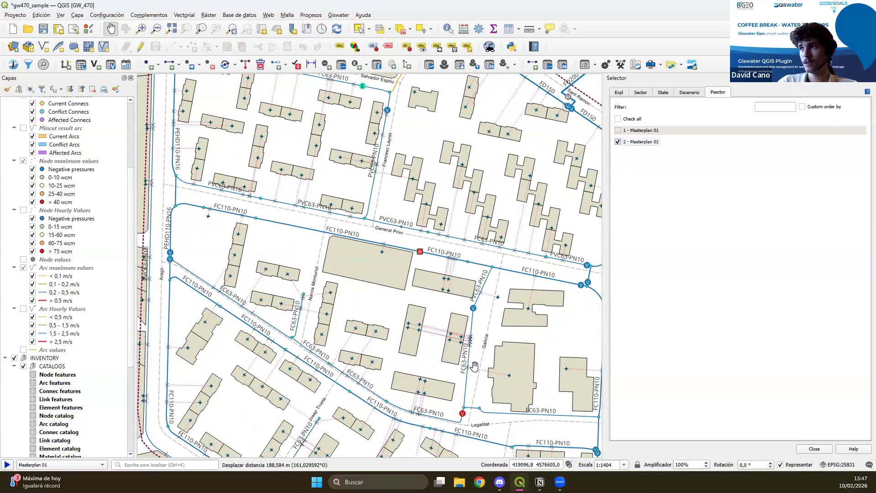
{"action": "left_click_drag", "start_coordinate": [497, 378], "coordinate": [435, 335]}
{"action": "scroll", "coordinate": [435, 336], "scroll_direction": "down", "scroll_amount": 1}
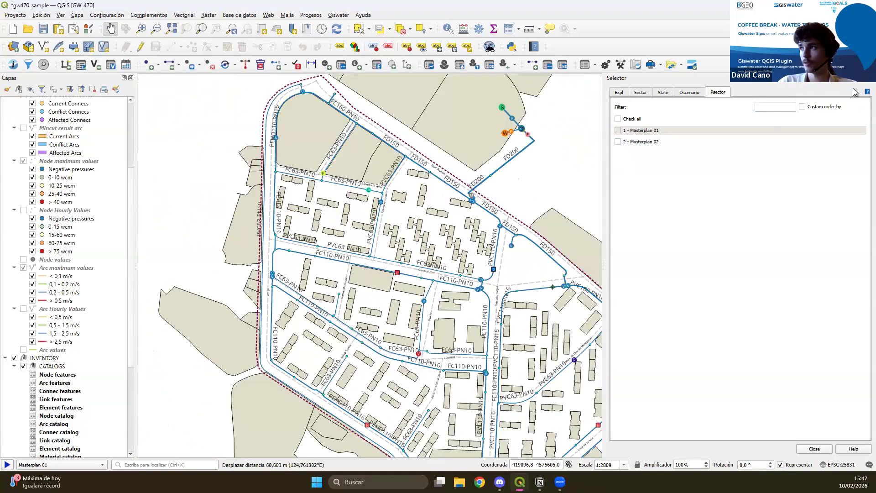
{"action": "left_click", "coordinate": [868, 78]}
Reopen the Selector, enable the Masterplan 01 psector and start psector mode for Masterplan 01.
{"action": "left_click_drag", "start_coordinate": [623, 370], "coordinate": [515, 316]}
{"action": "scroll", "coordinate": [557, 330], "scroll_direction": "up", "scroll_amount": 1}
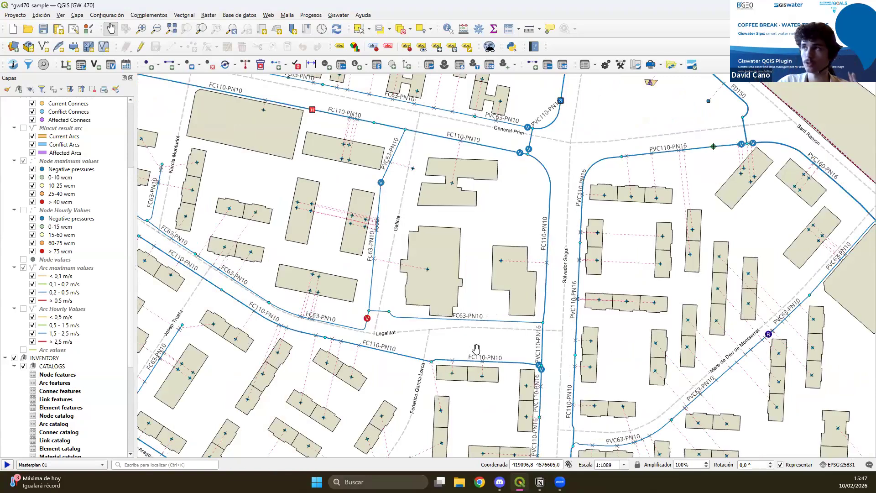
{"action": "left_click", "coordinate": [29, 67]}
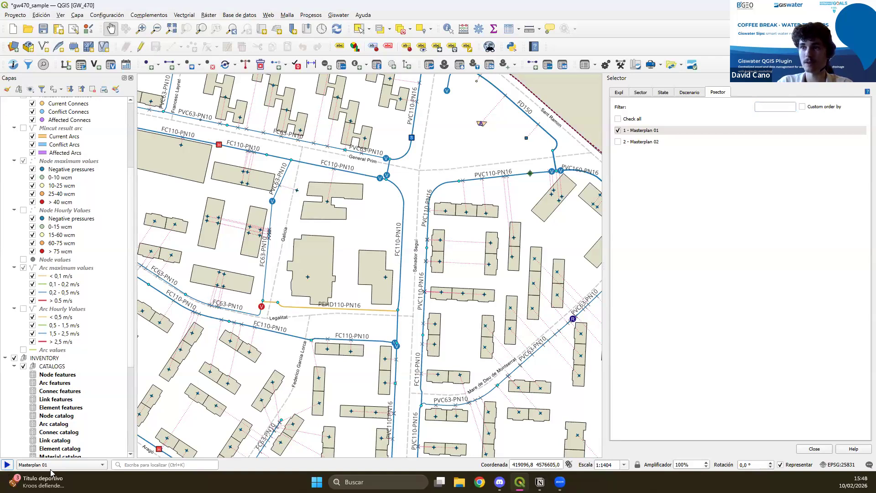
{"action": "left_click", "coordinate": [7, 464]}
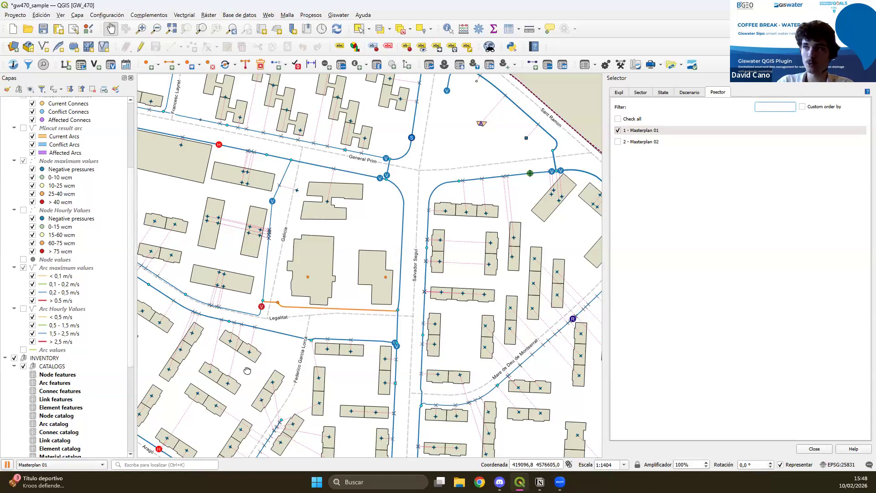
Examine the planned PEHD110-PN16 pipe along Legalitat street and its connections to the surrounding network.
{"action": "left_click_drag", "start_coordinate": [248, 371], "coordinate": [291, 355]}
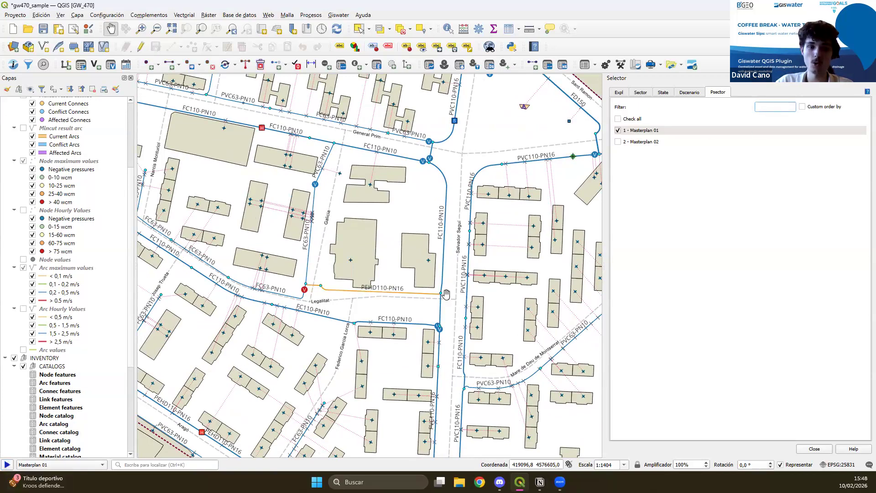
{"action": "scroll", "coordinate": [445, 293], "scroll_direction": "up", "scroll_amount": 1}
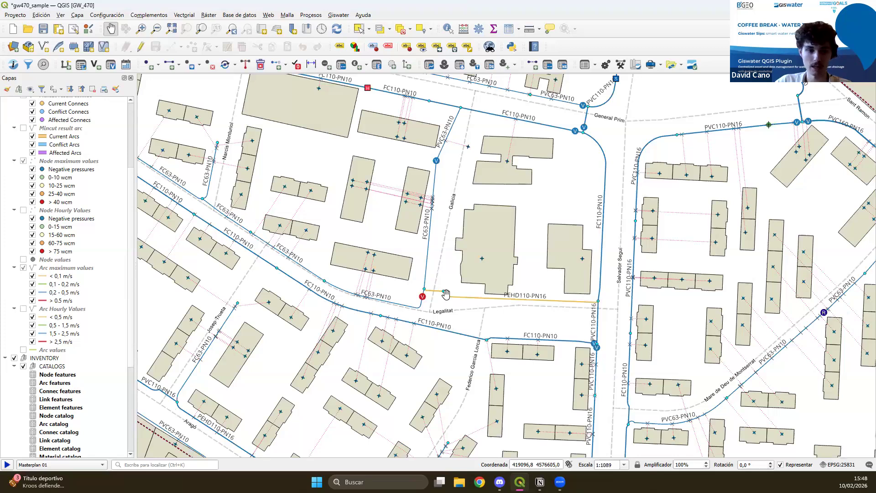
{"action": "left_click_drag", "start_coordinate": [371, 277], "coordinate": [417, 292]}
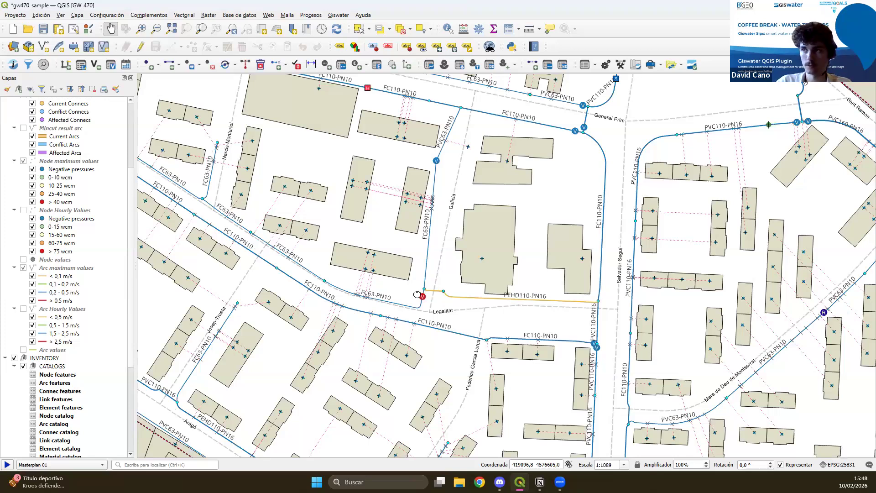
{"action": "scroll", "coordinate": [417, 292], "scroll_direction": "down", "scroll_amount": 2}
{"action": "left_click_drag", "start_coordinate": [459, 332], "coordinate": [501, 302]}
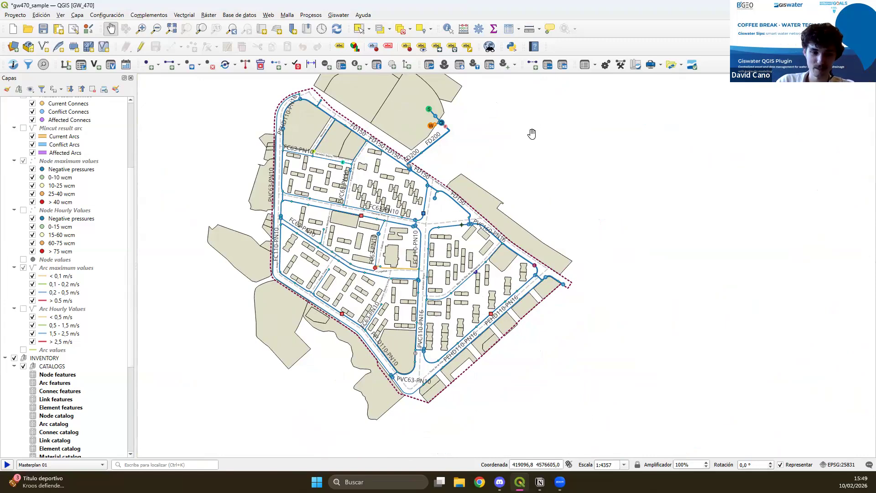
Open the Mapzones analysis process from the Giswater toolbox's master group, set the graph class to DMA and uncover the map.
{"action": "left_click", "coordinate": [620, 65]}
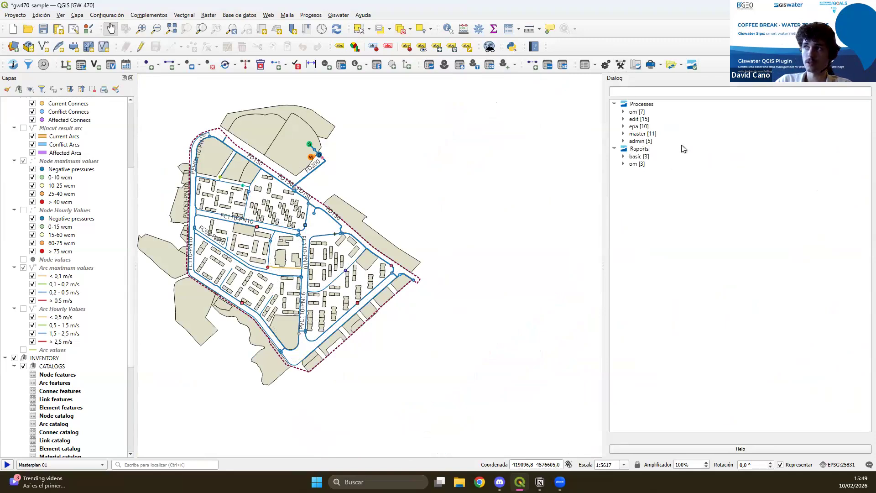
{"action": "left_click", "coordinate": [624, 133]}
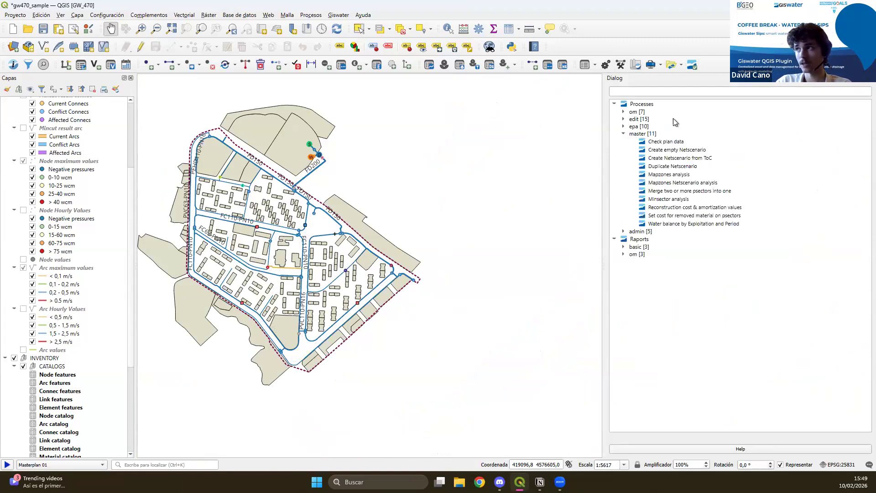
{"action": "left_click", "coordinate": [678, 175]}
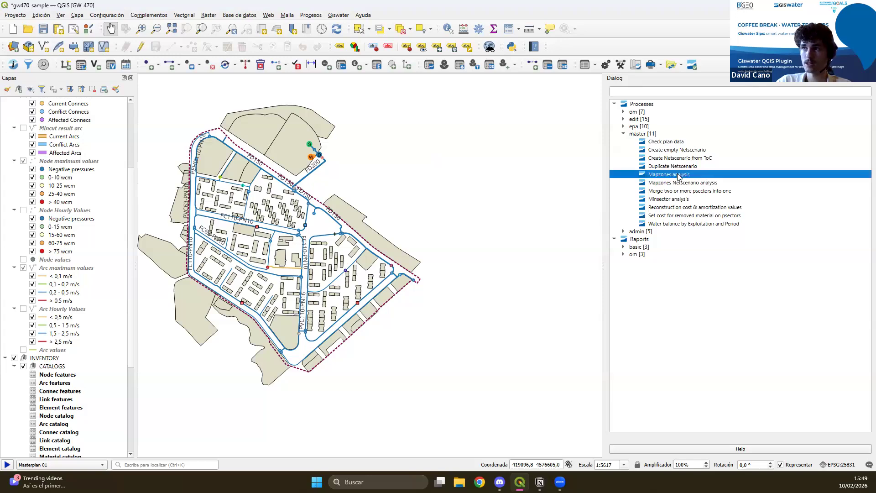
{"action": "double_click", "coordinate": [678, 177]}
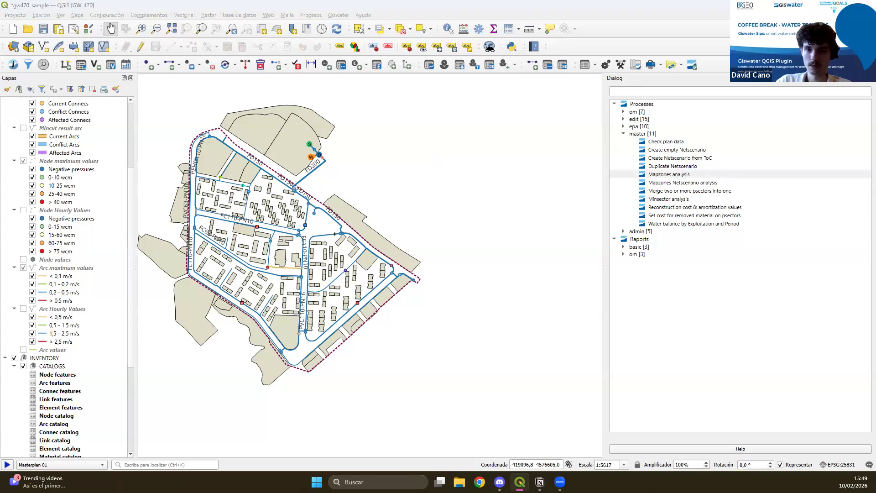
{"action": "left_click", "coordinate": [402, 154]}
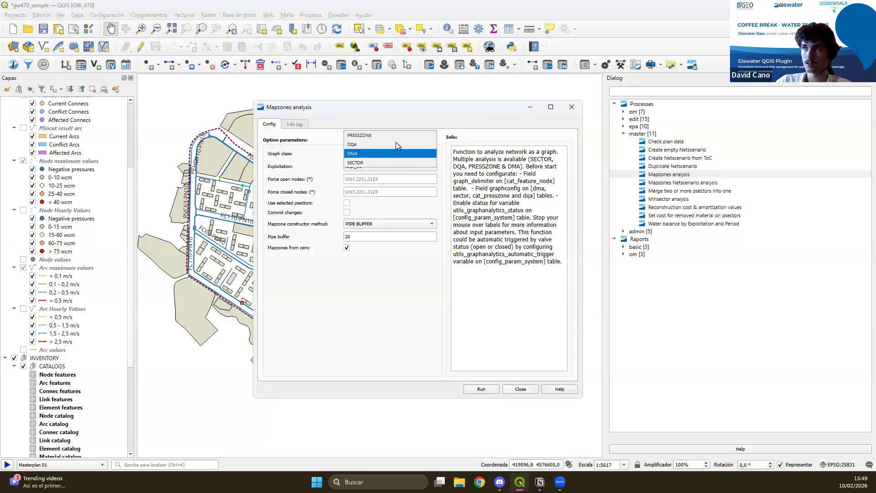
{"action": "left_click", "coordinate": [356, 157]}
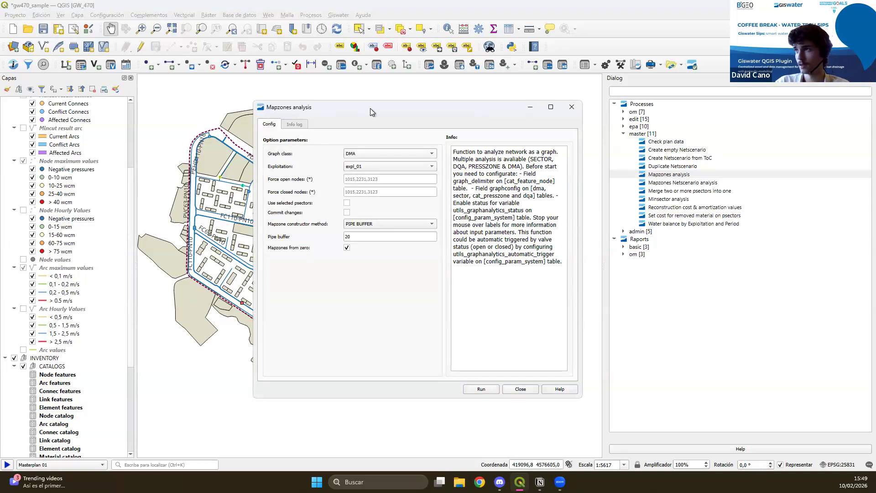
{"action": "left_click_drag", "start_coordinate": [371, 108], "coordinate": [579, 106]}
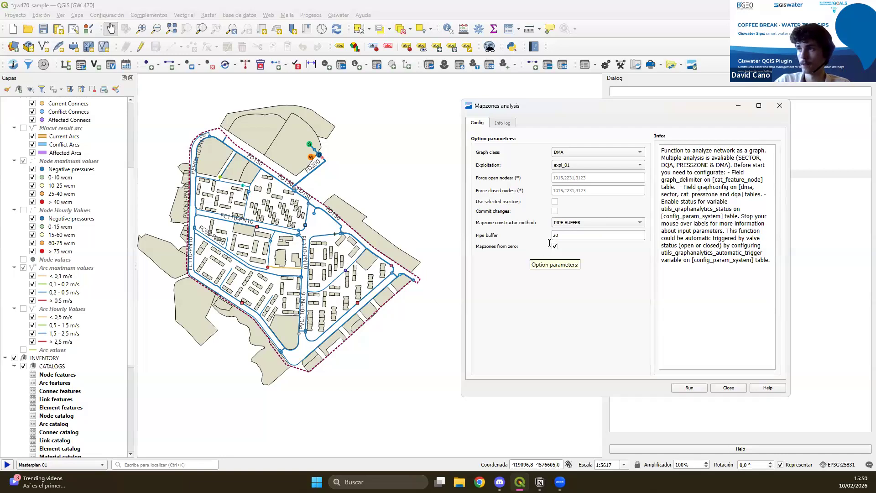
Run the DMA mapzones analysis for expl_01 with the PIPE BUFFER constructor method, a pipe buffer of 20 and Mapzones from zero, and close its dialog.
{"action": "left_click", "coordinate": [569, 223]}
{"action": "left_click", "coordinate": [556, 223]}
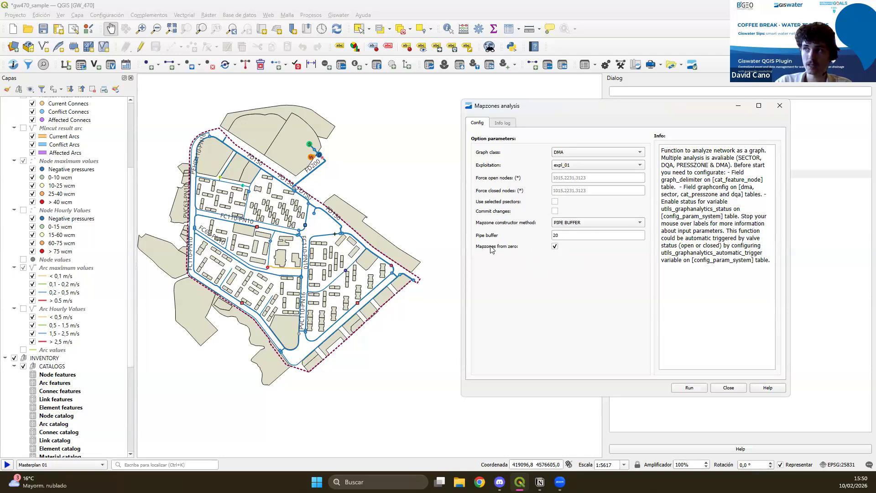
{"action": "mouse_move", "coordinate": [491, 249]}
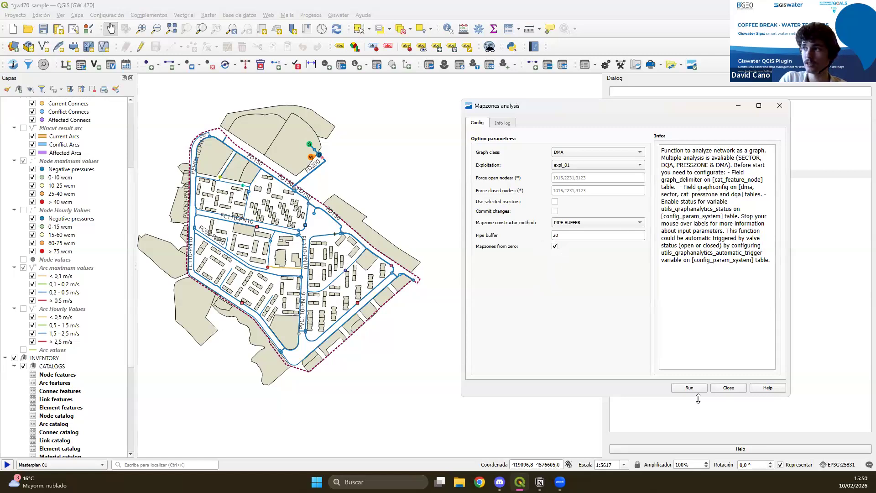
{"action": "left_click", "coordinate": [690, 388]}
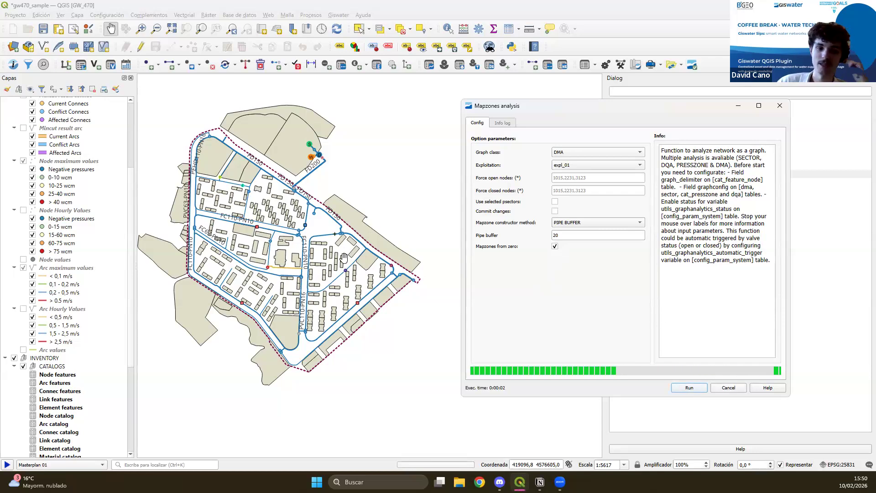
{"action": "left_click_drag", "start_coordinate": [278, 309], "coordinate": [341, 326]}
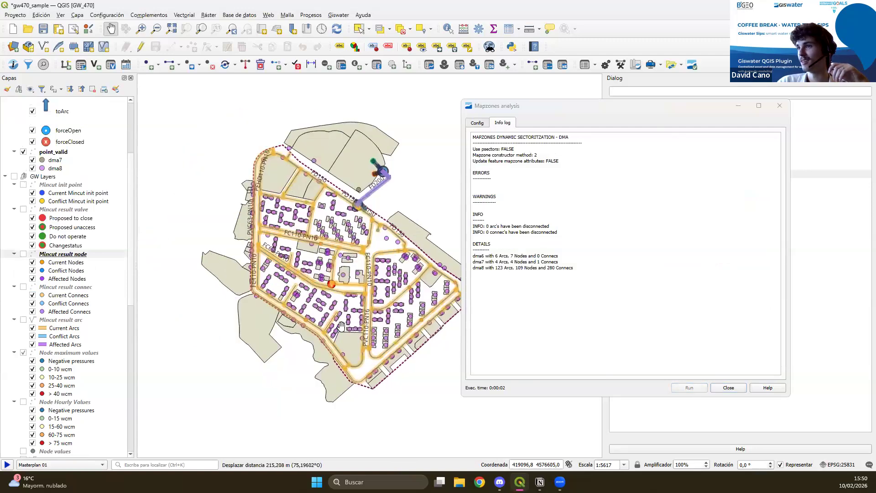
{"action": "left_click", "coordinate": [780, 106]}
Examine the extent of the dma8 zone on the map against its line_valid legend entry.
{"action": "scroll", "coordinate": [94, 260], "scroll_direction": "up", "scroll_amount": 4}
{"action": "scroll", "coordinate": [94, 260], "scroll_direction": "up", "scroll_amount": 1}
{"action": "scroll", "coordinate": [338, 275], "scroll_direction": "up", "scroll_amount": 1}
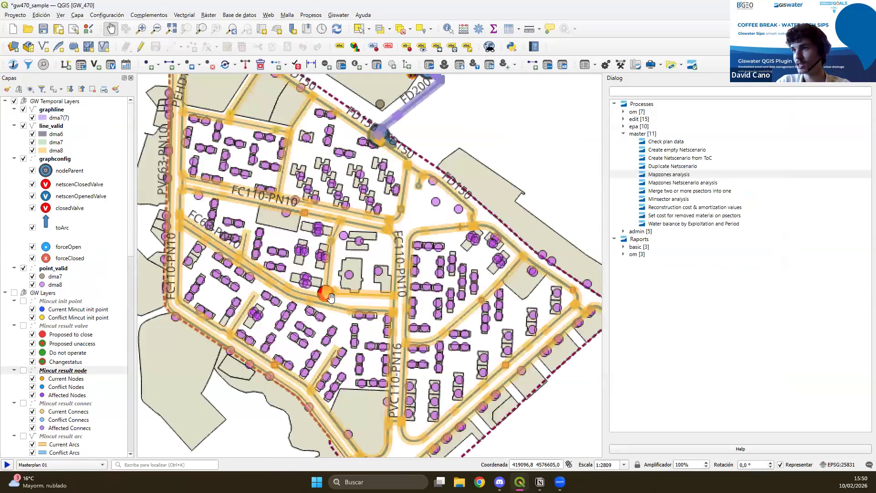
{"action": "left_click_drag", "start_coordinate": [291, 297], "coordinate": [284, 370]}
{"action": "left_click_drag", "start_coordinate": [346, 394], "coordinate": [314, 295]}
{"action": "left_click", "coordinate": [26, 152]}
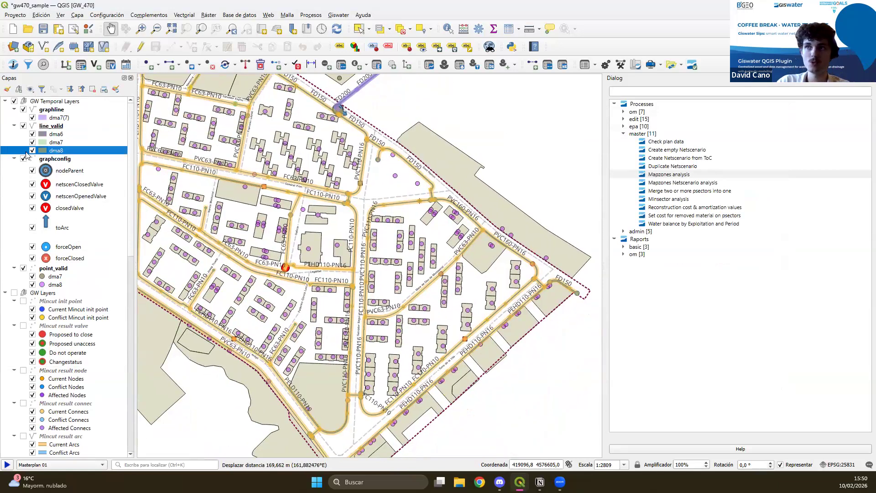
Examine the boundary between the DMA zones near Sant Ramon street, its nodeParent symbol in graphconfig, and the overall zoning.
{"action": "left_click_drag", "start_coordinate": [339, 190], "coordinate": [310, 282]}
{"action": "scroll", "coordinate": [364, 133], "scroll_direction": "up", "scroll_amount": 2}
{"action": "left_click_drag", "start_coordinate": [245, 324], "coordinate": [315, 264]}
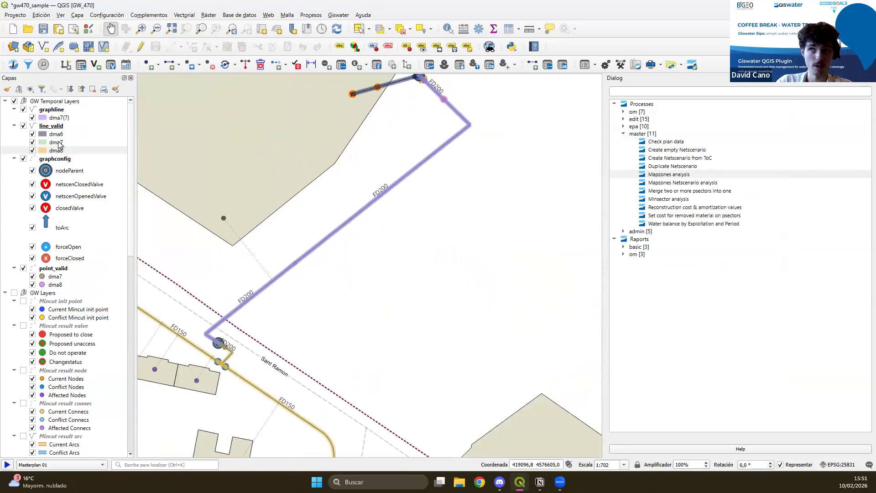
{"action": "left_click_drag", "start_coordinate": [245, 312], "coordinate": [294, 271]}
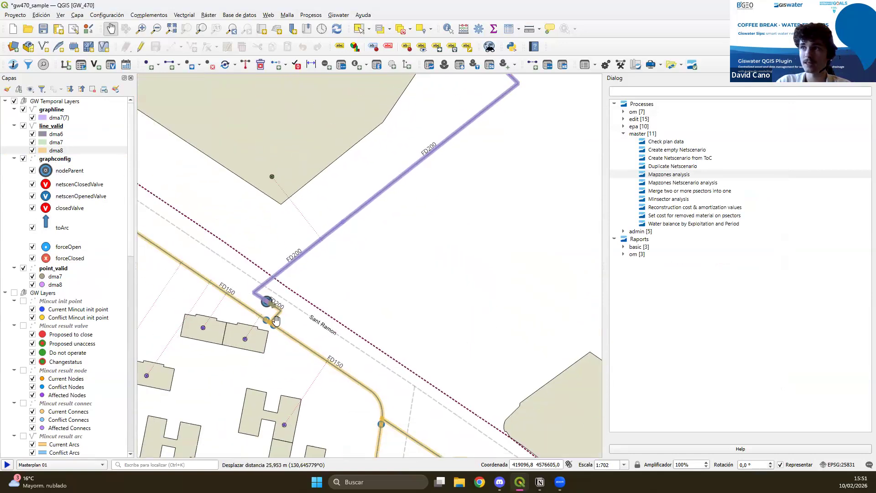
{"action": "scroll", "coordinate": [259, 309], "scroll_direction": "up", "scroll_amount": 2}
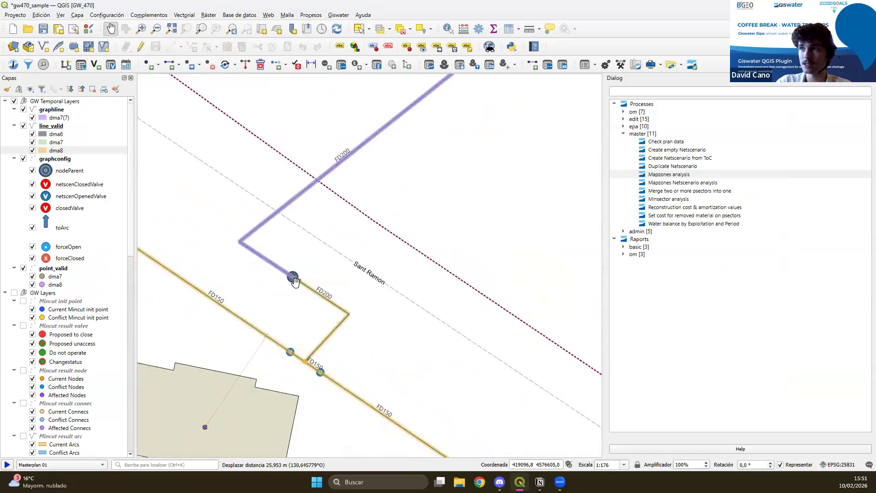
{"action": "left_click", "coordinate": [83, 173]}
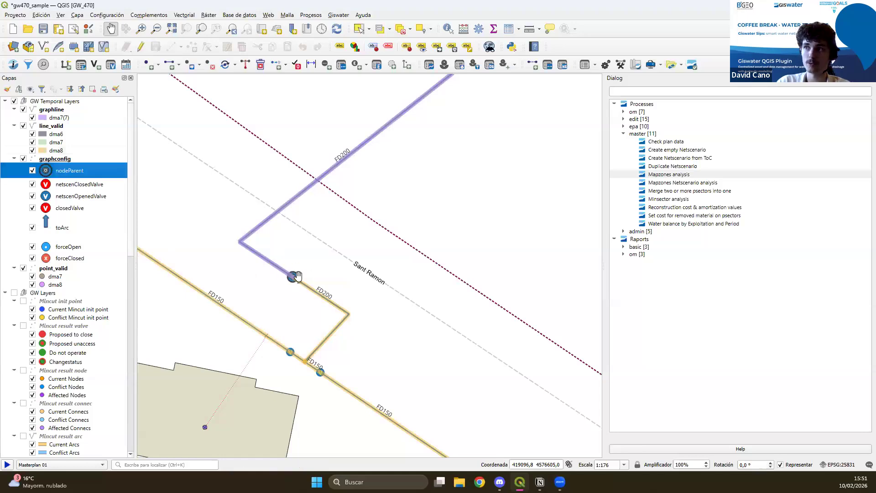
{"action": "scroll", "coordinate": [278, 317], "scroll_direction": "down", "scroll_amount": 4}
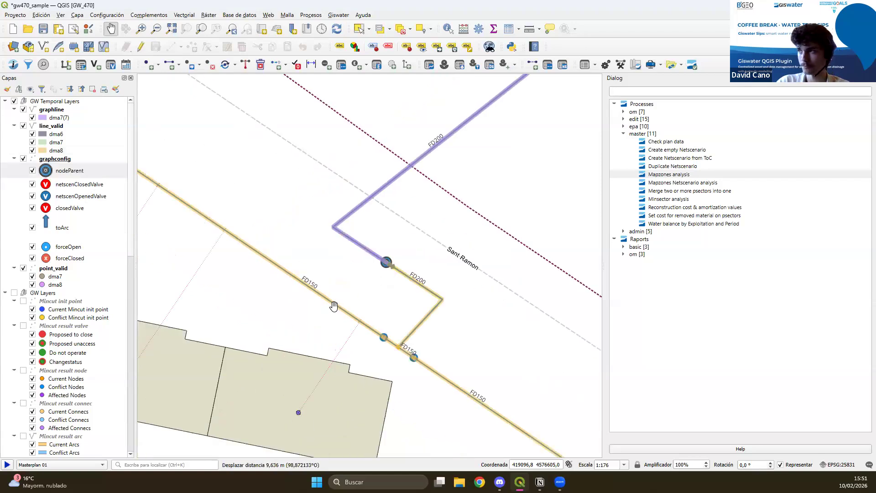
{"action": "scroll", "coordinate": [309, 310], "scroll_direction": "down", "scroll_amount": 2}
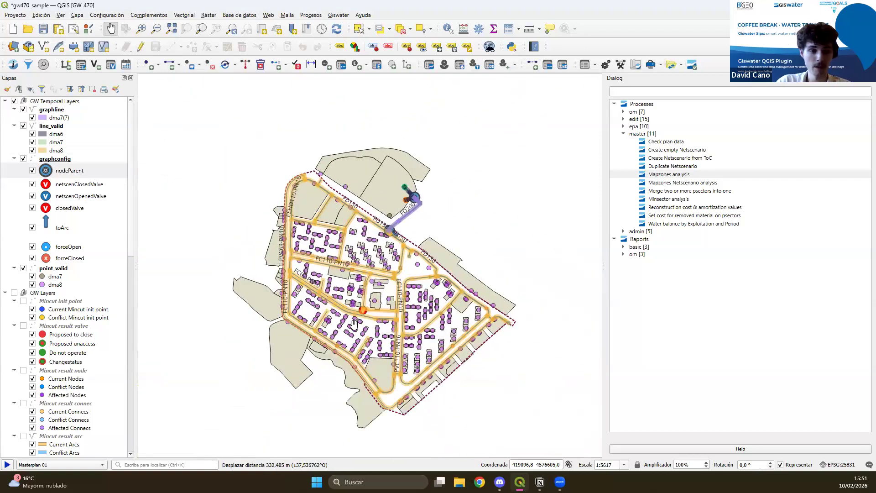
{"action": "left_click_drag", "start_coordinate": [357, 361], "coordinate": [347, 344]}
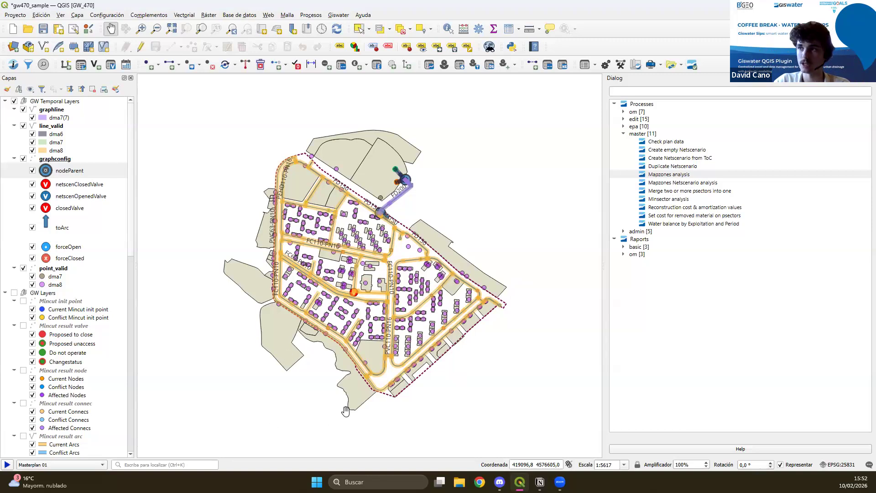
{"action": "left_click_drag", "start_coordinate": [486, 369], "coordinate": [483, 335]}
{"action": "left_click_drag", "start_coordinate": [507, 304], "coordinate": [473, 332]}
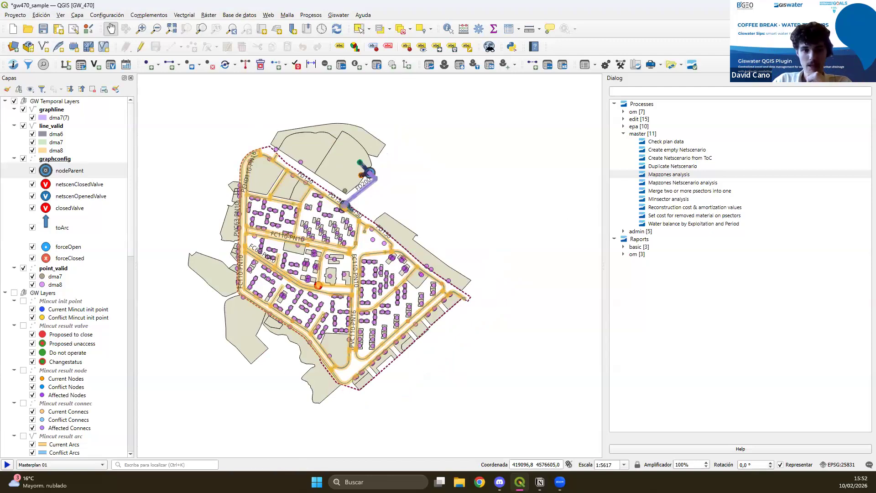
Review the toolbox's om processes, including Calculate the reach of hydrants, Flow trace analytics and Macromapzones analysis.
{"action": "left_click", "coordinate": [624, 133]}
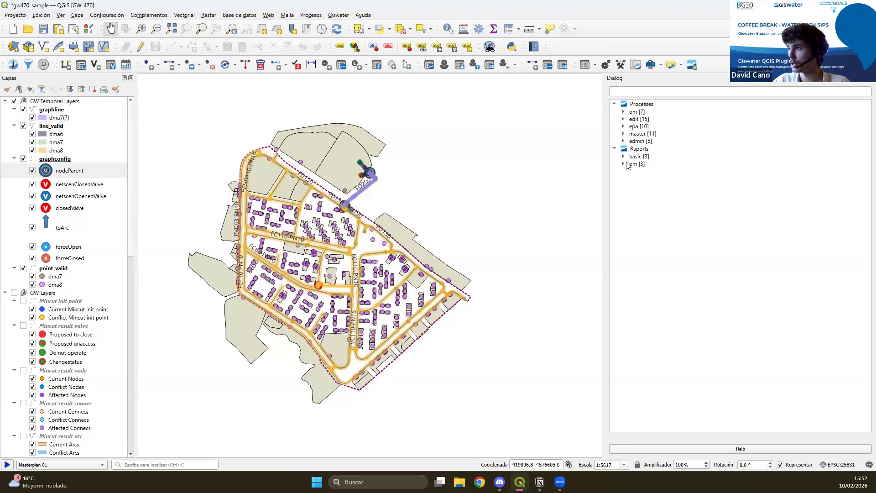
{"action": "left_click", "coordinate": [623, 112]}
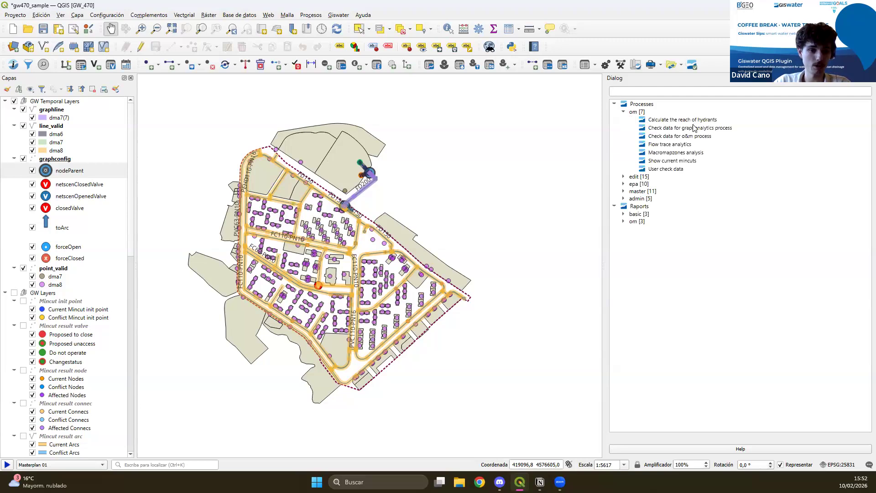
{"action": "left_click", "coordinate": [693, 120]}
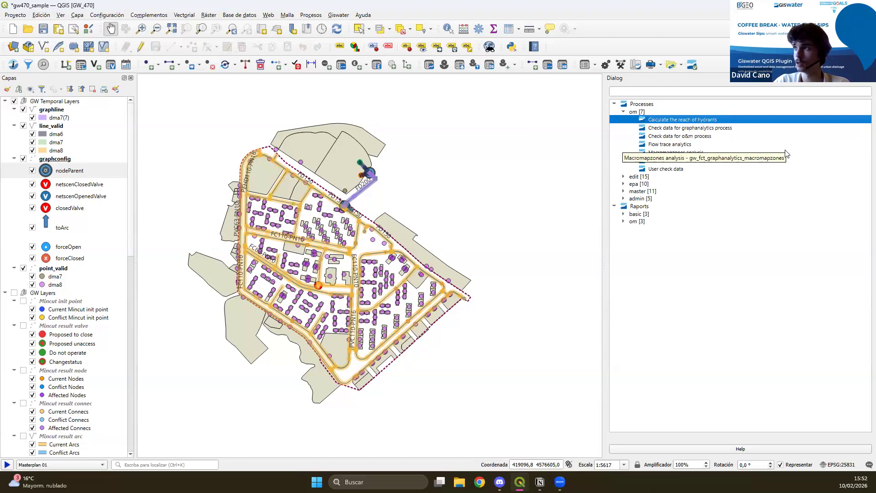
{"action": "left_click", "coordinate": [676, 145]}
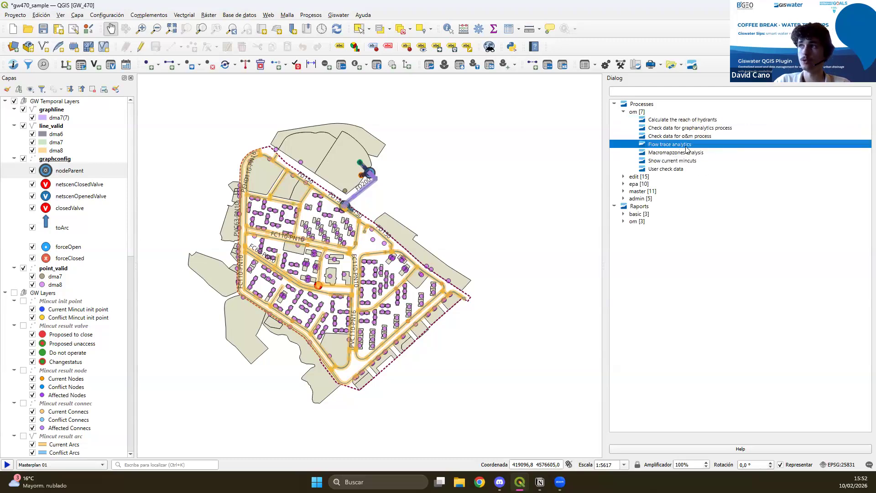
{"action": "left_click", "coordinate": [686, 154]}
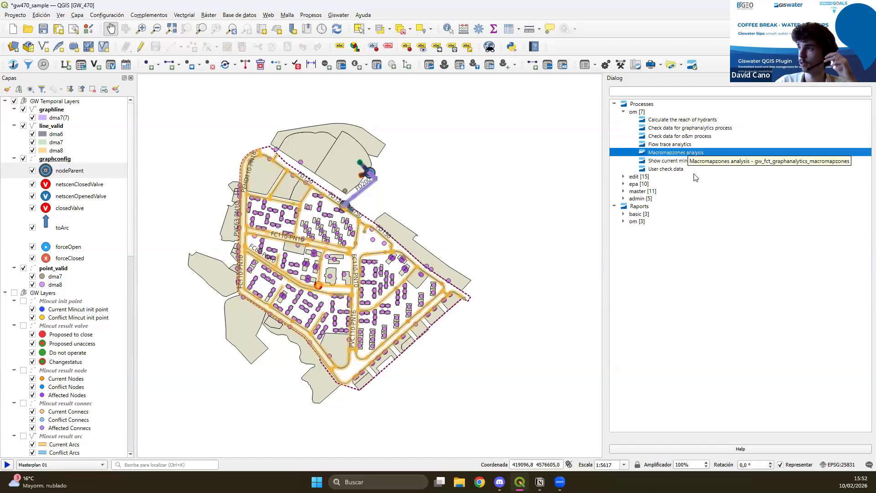
Review the toolbox's edit processes, such as the checks for arcs without node start/end, duplicated nodes and node topological consistency.
{"action": "left_click", "coordinate": [624, 177]}
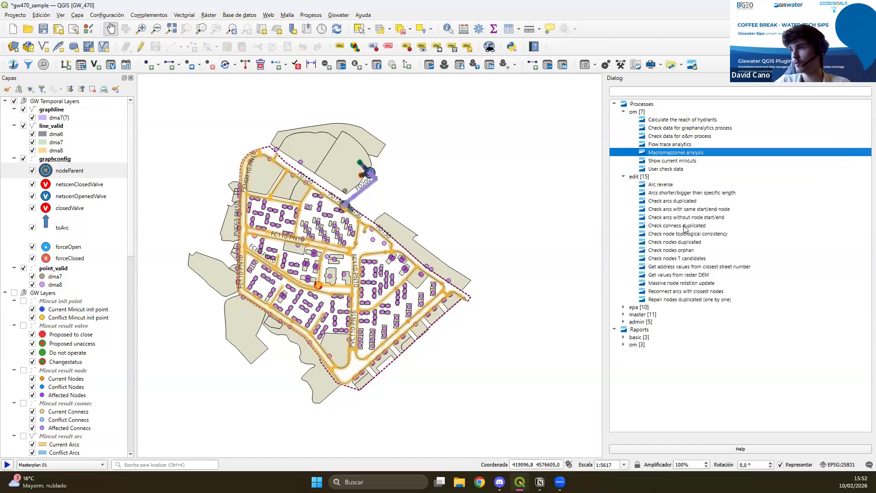
{"action": "left_click", "coordinate": [684, 218]}
{"action": "left_click", "coordinate": [690, 241]}
{"action": "left_click", "coordinate": [693, 234]}
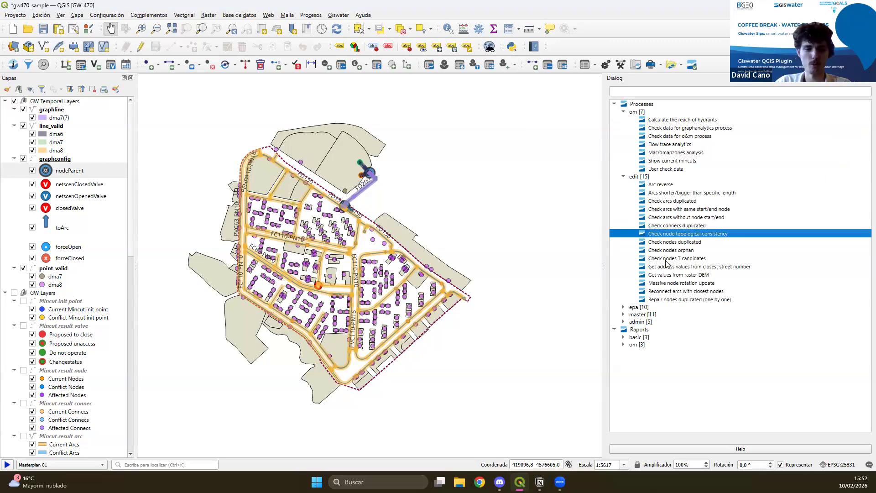
{"action": "left_click", "coordinate": [624, 177]}
Review the toolbox's epa and master processes, including Mapzones Netscenario analysis.
{"action": "left_click", "coordinate": [627, 184]}
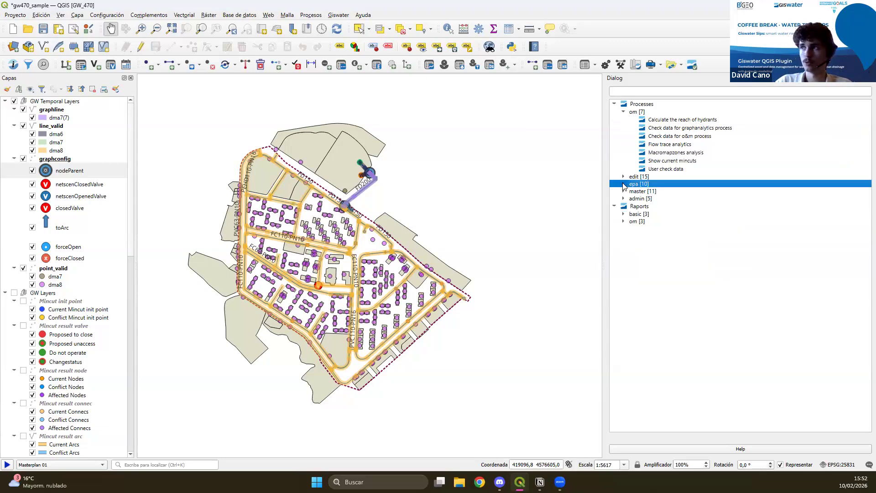
{"action": "left_click", "coordinate": [624, 184]}
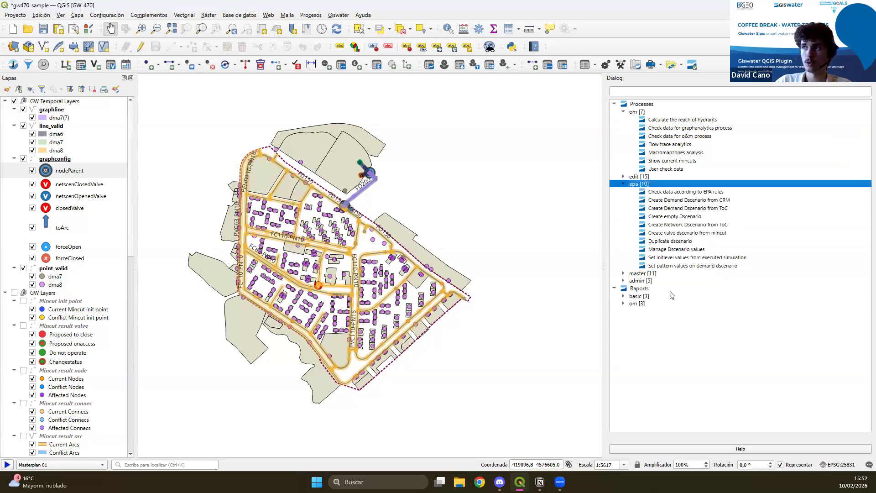
{"action": "left_click", "coordinate": [624, 274]}
{"action": "left_click", "coordinate": [688, 321]}
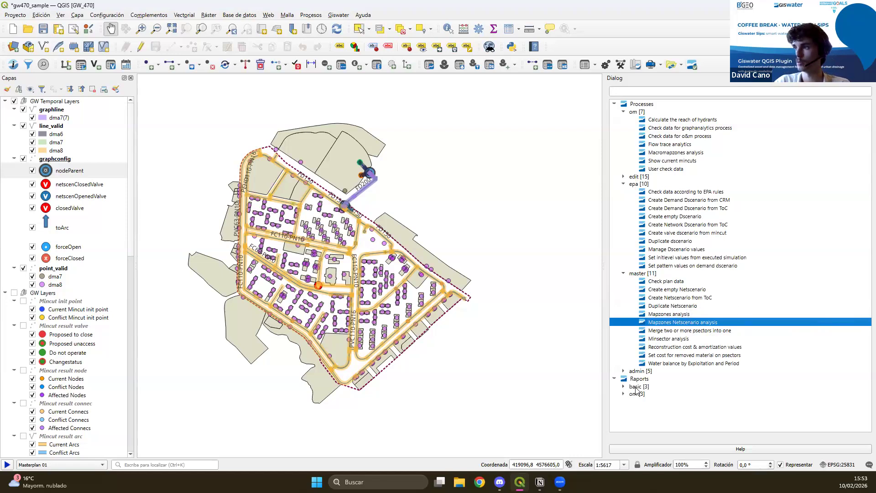
Review the toolbox's admin processes and the available reports in the basic and om groups.
{"action": "left_click", "coordinate": [624, 372]}
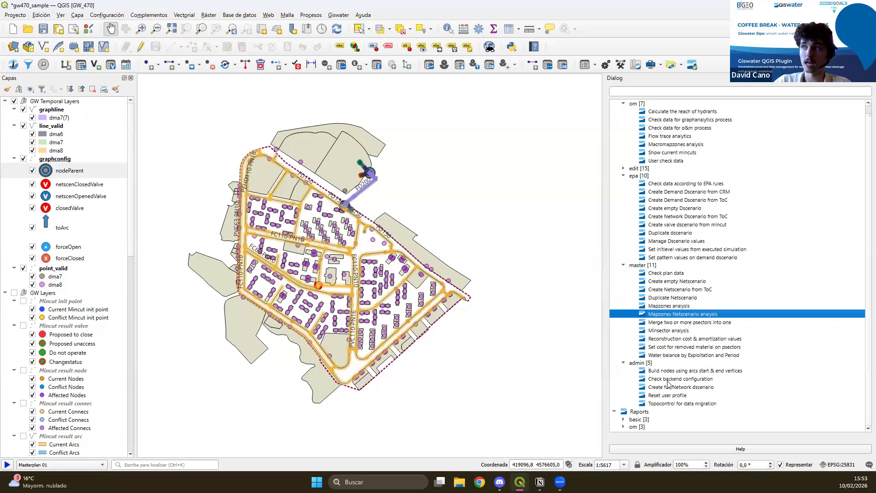
{"action": "left_click", "coordinate": [626, 266]}
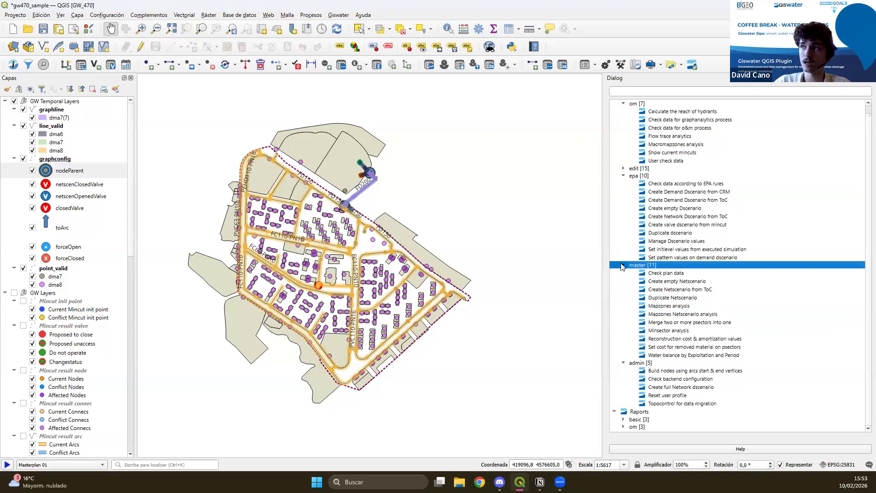
{"action": "left_click", "coordinate": [624, 265]}
{"action": "left_click", "coordinate": [624, 281]}
{"action": "left_click", "coordinate": [624, 296]}
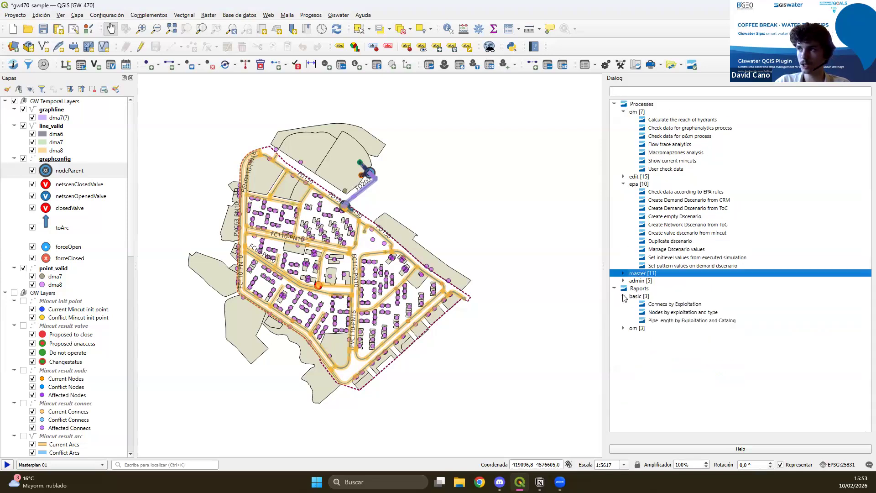
{"action": "left_click", "coordinate": [624, 328]}
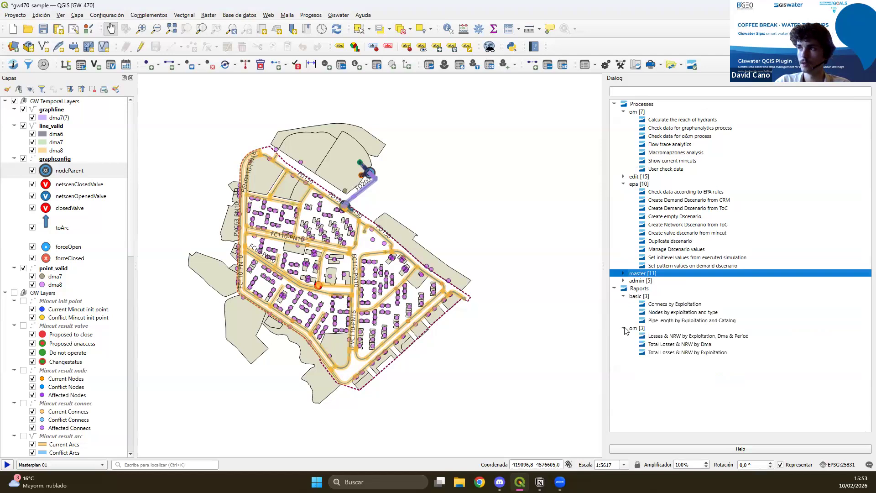
Examine the Nodes by exploitation and type report for expl_01 and expl_02, and close the report and the toolbox.
{"action": "double_click", "coordinate": [694, 314]}
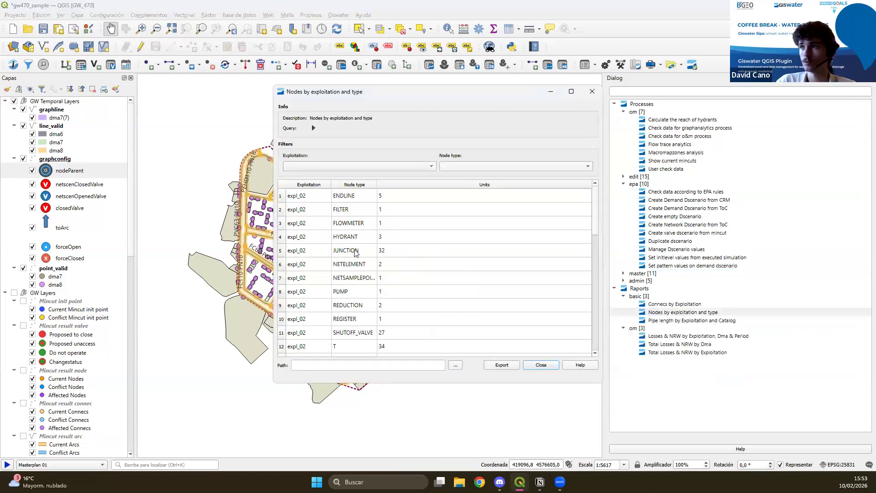
{"action": "scroll", "coordinate": [311, 243], "scroll_direction": "down", "scroll_amount": 3}
{"action": "scroll", "coordinate": [306, 265], "scroll_direction": "up", "scroll_amount": 3}
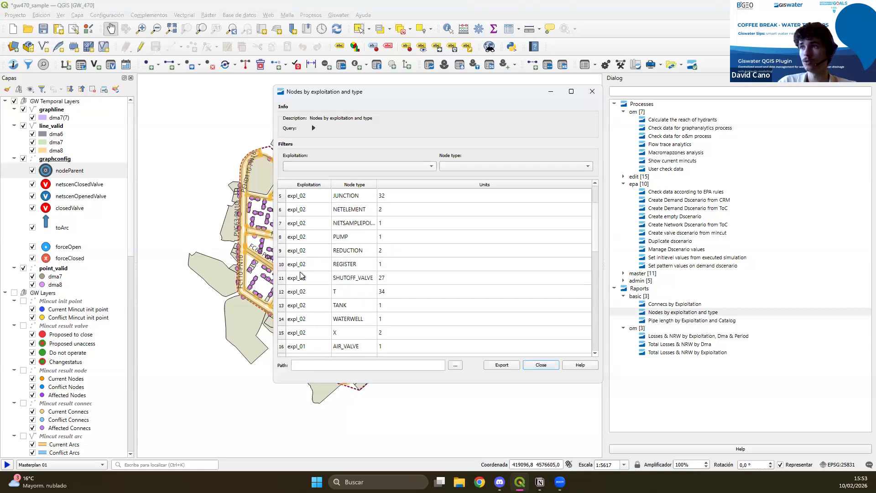
{"action": "scroll", "coordinate": [348, 280], "scroll_direction": "down", "scroll_amount": 9}
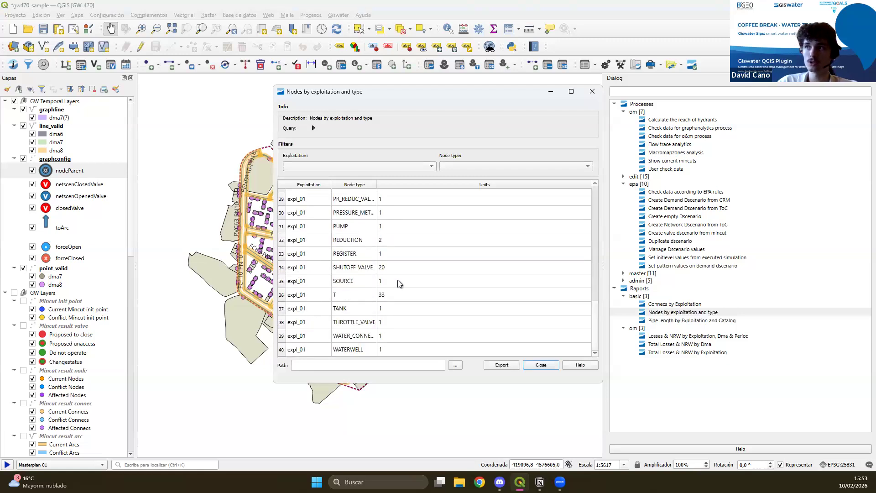
{"action": "left_click", "coordinate": [412, 297]}
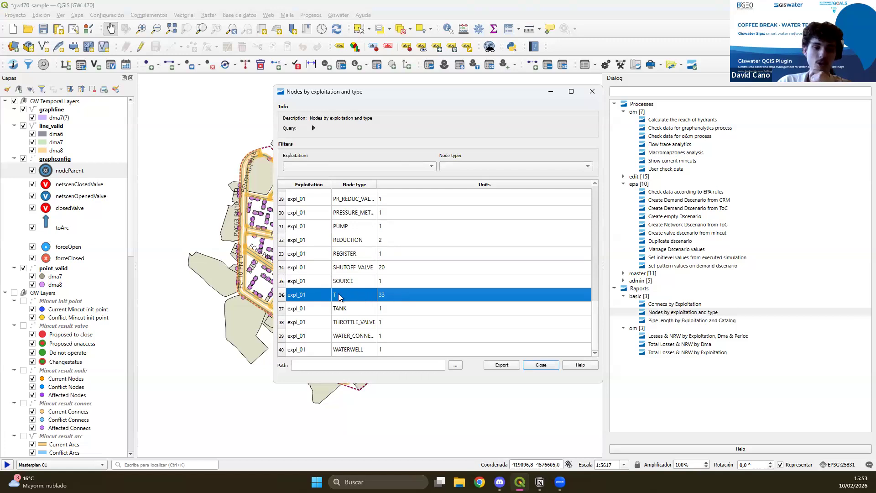
{"action": "scroll", "coordinate": [368, 309], "scroll_direction": "up", "scroll_amount": 9}
{"action": "left_click", "coordinate": [352, 220]}
{"action": "left_click", "coordinate": [350, 210]}
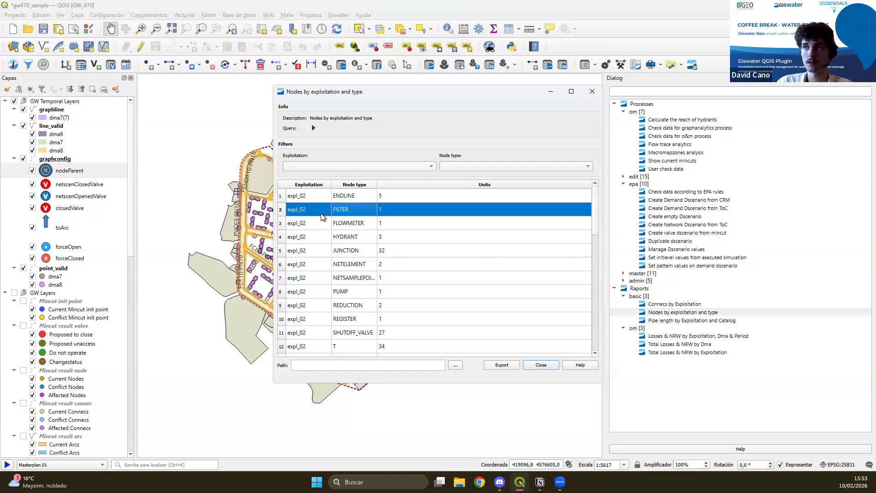
{"action": "left_click", "coordinate": [593, 92]}
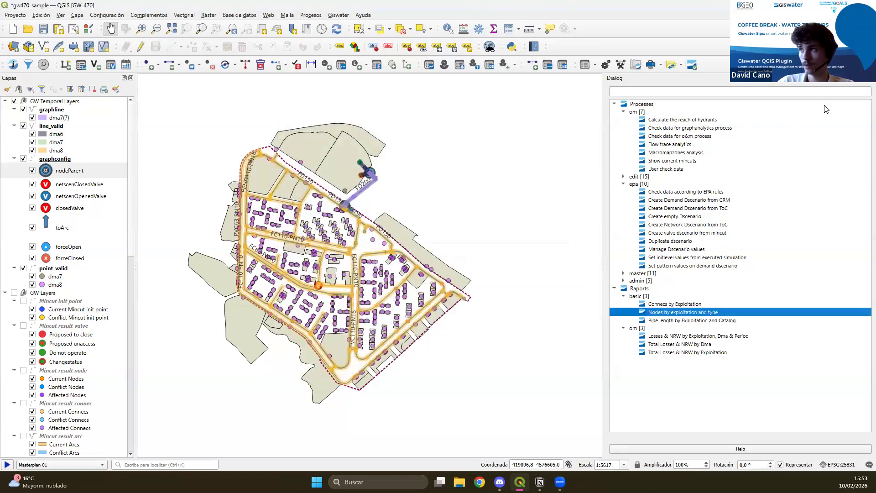
{"action": "left_click", "coordinate": [869, 78]}
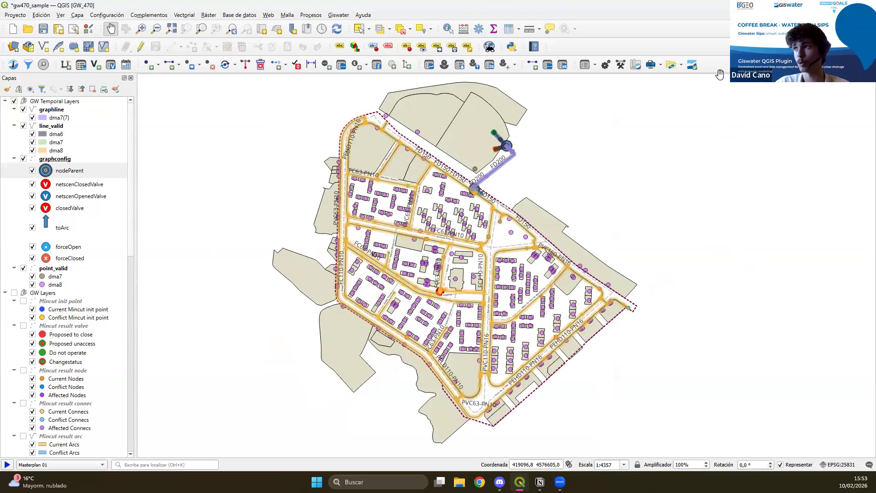
Run the Giswater project check with Versions and Qgis project enabled alongside the om, graph, epa, plan and admin data checks.
{"action": "left_click", "coordinate": [692, 65]}
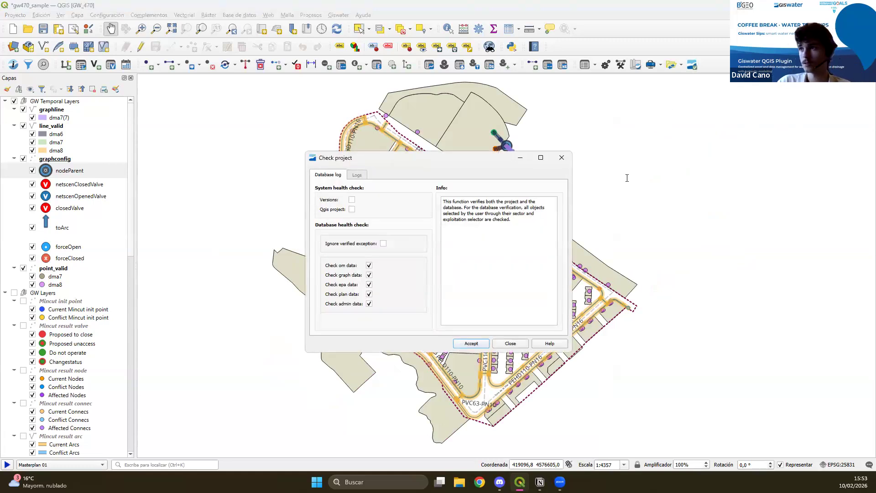
{"action": "left_click", "coordinate": [352, 210]}
{"action": "left_click", "coordinate": [353, 200]}
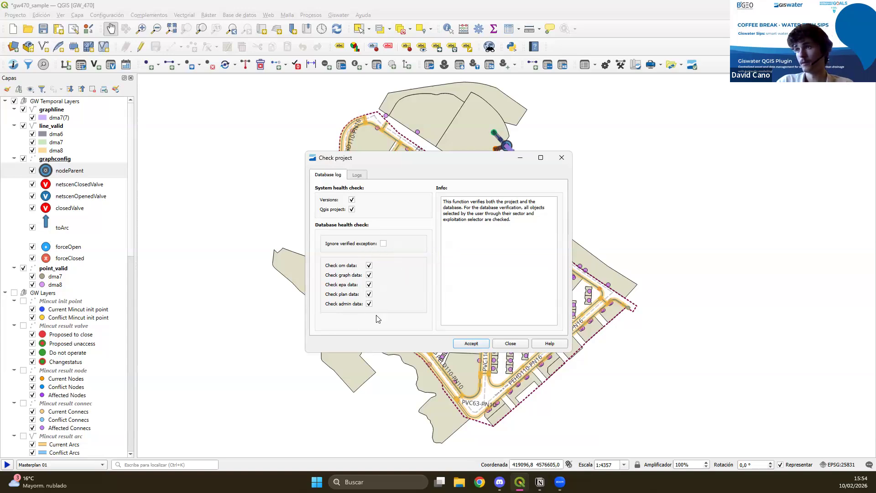
{"action": "left_click", "coordinate": [470, 344]}
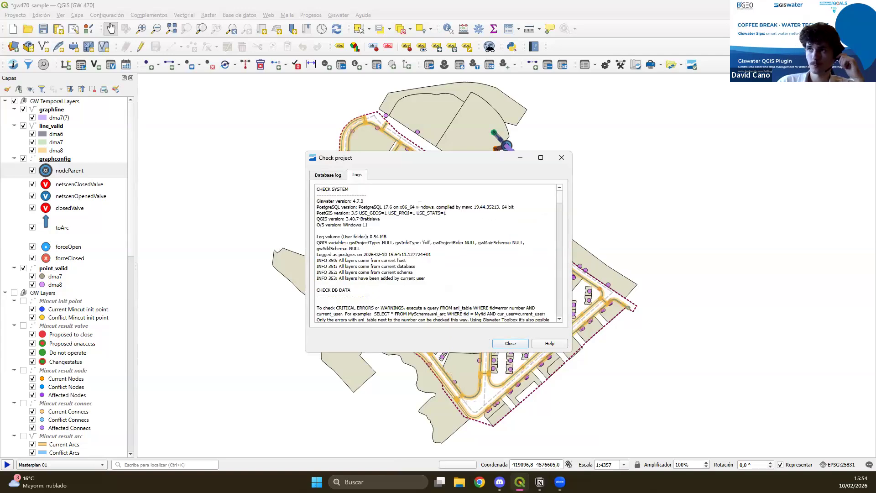
Examine the project check log's CHECK SYSTEM, CHECK DB DATA, WARNINGS and INFO sections, and close it.
{"action": "left_click_drag", "start_coordinate": [319, 190], "coordinate": [454, 274]}
{"action": "left_click", "coordinate": [319, 191]}
{"action": "scroll", "coordinate": [454, 274], "scroll_direction": "down", "scroll_amount": 3}
{"action": "left_click", "coordinate": [400, 270]}
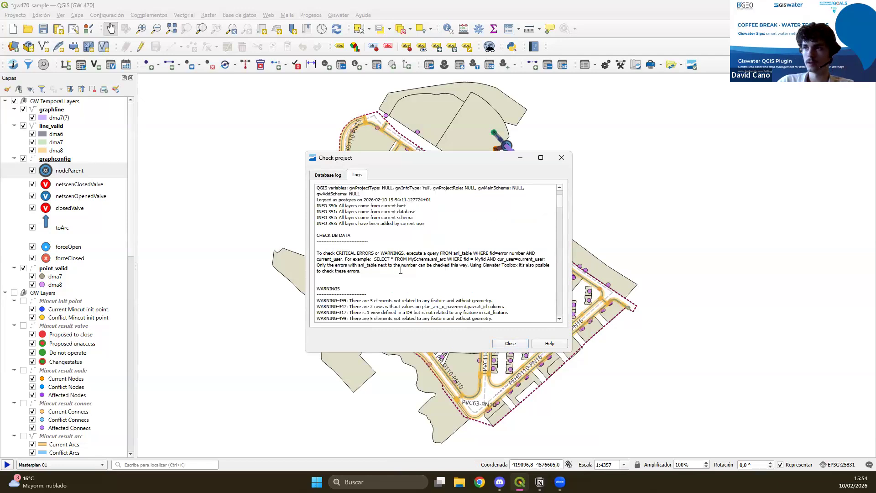
{"action": "left_click_drag", "start_coordinate": [377, 268], "coordinate": [317, 252]}
{"action": "left_click", "coordinate": [368, 232]}
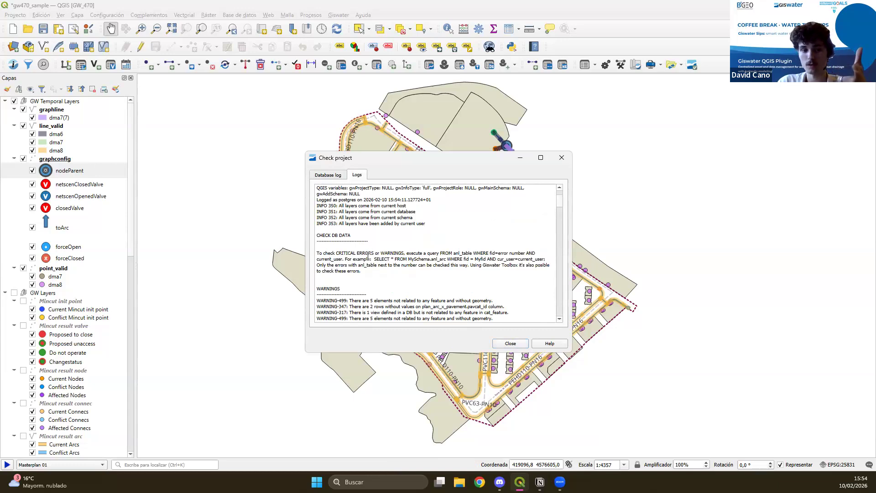
{"action": "scroll", "coordinate": [370, 258], "scroll_direction": "down", "scroll_amount": 5}
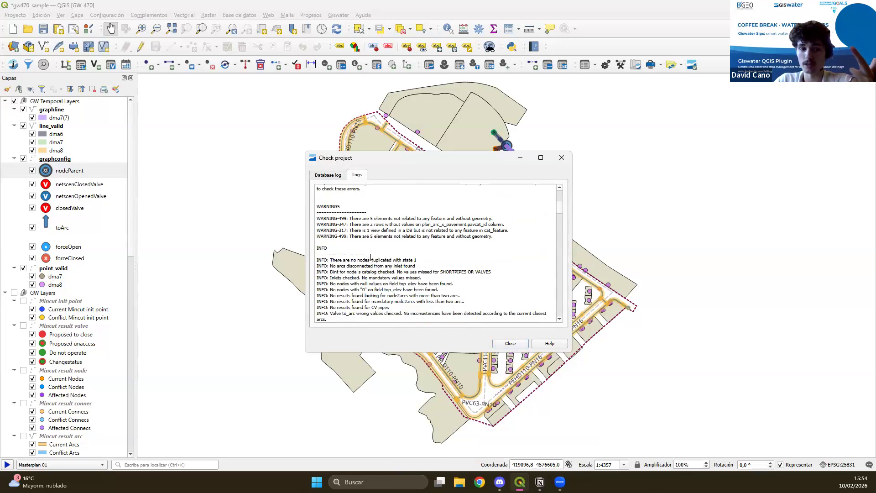
{"action": "scroll", "coordinate": [386, 238], "scroll_direction": "down", "scroll_amount": 1}
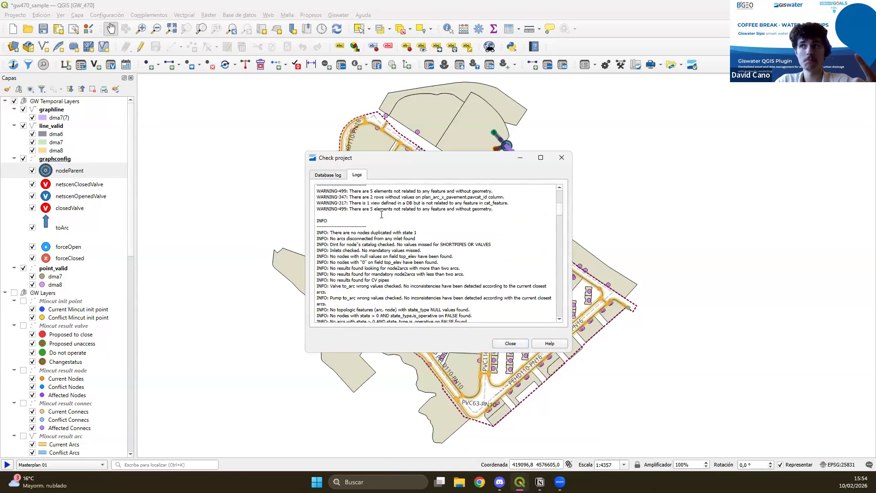
{"action": "scroll", "coordinate": [381, 240], "scroll_direction": "down", "scroll_amount": 8}
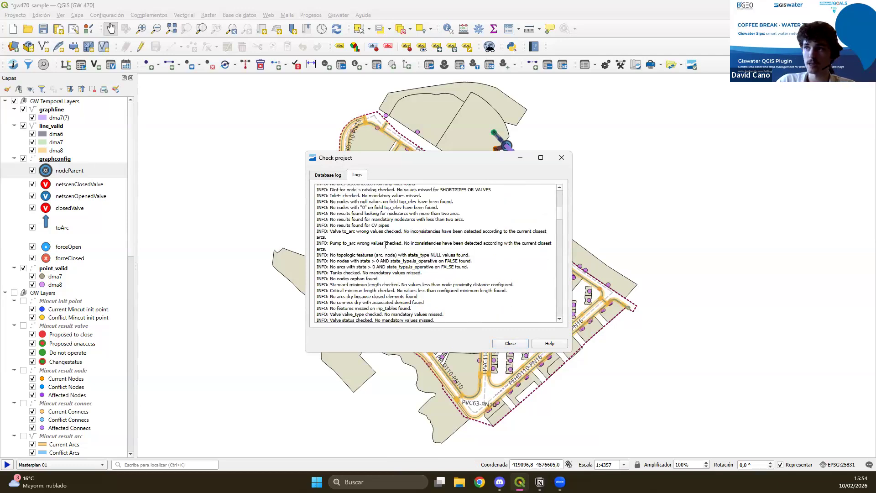
{"action": "scroll", "coordinate": [382, 264], "scroll_direction": "down", "scroll_amount": 6}
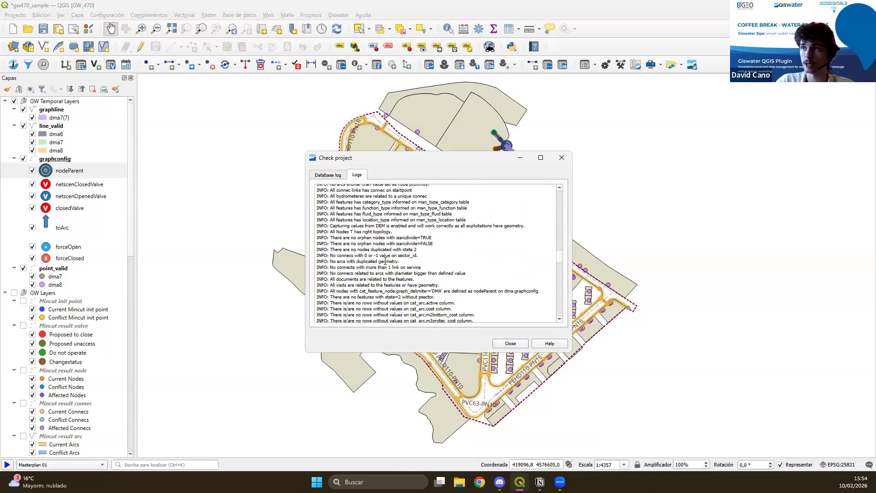
{"action": "left_click", "coordinate": [511, 344]}
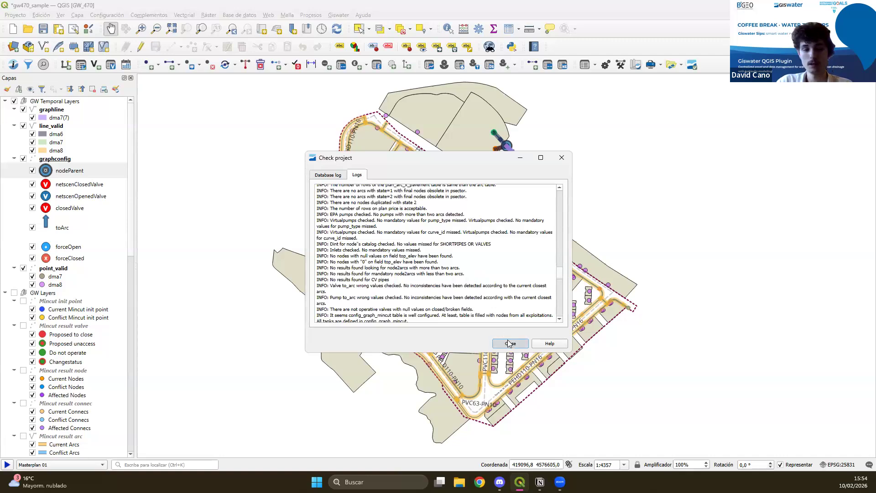
Insert a new JUNCTION node in the empty area east of the FD200 pipe, with JUNCTION DN63 as its node catalog.
{"action": "left_click", "coordinate": [158, 65]}
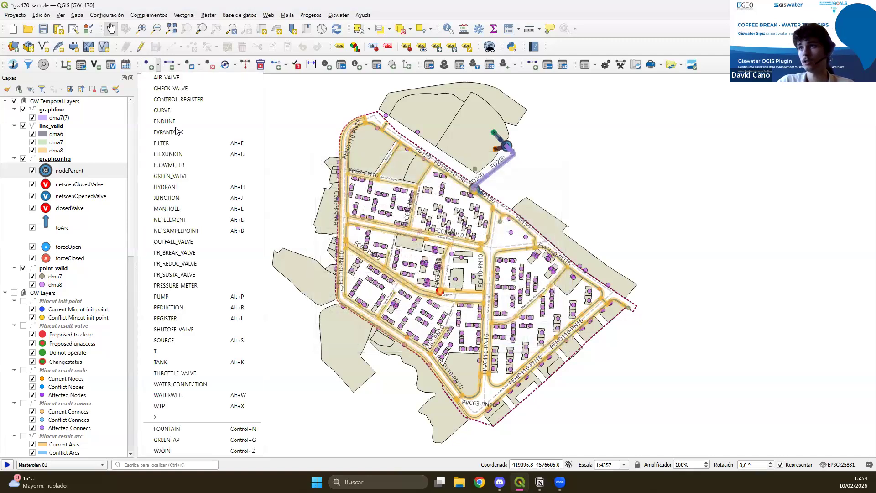
{"action": "left_click", "coordinate": [180, 198]}
{"action": "scroll", "coordinate": [550, 197], "scroll_direction": "up", "scroll_amount": 1}
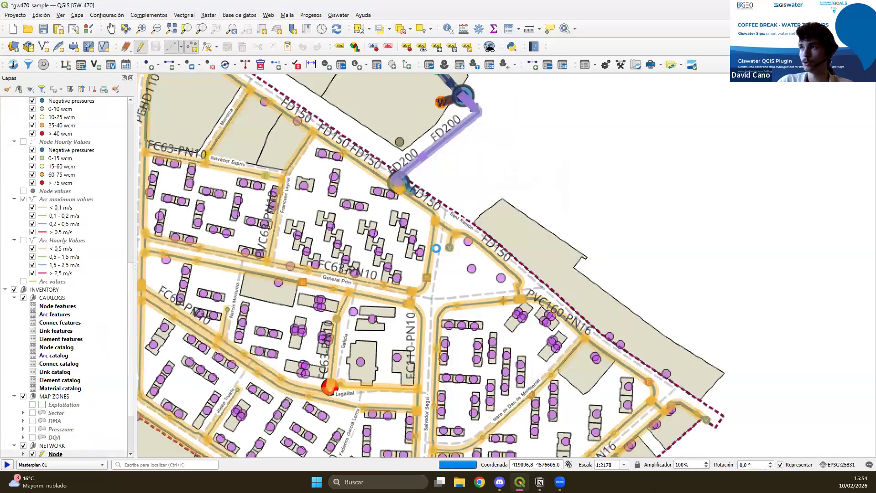
{"action": "left_click", "coordinate": [542, 145]}
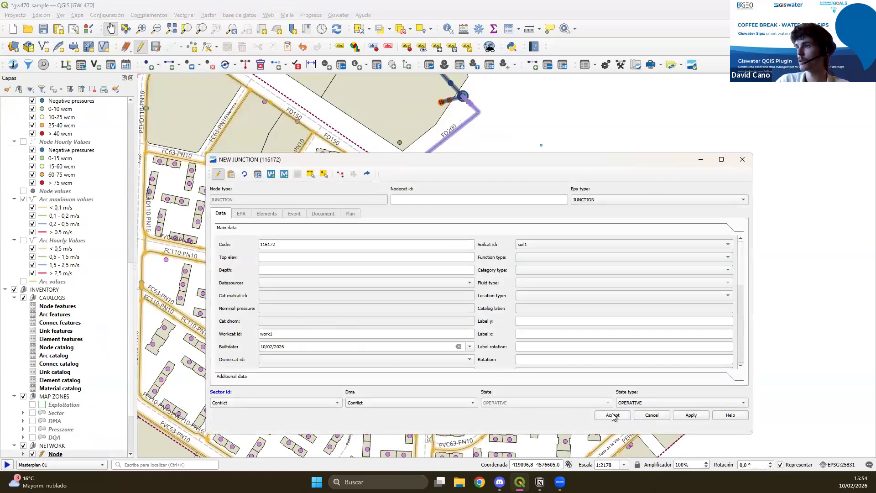
{"action": "left_click", "coordinate": [613, 415]}
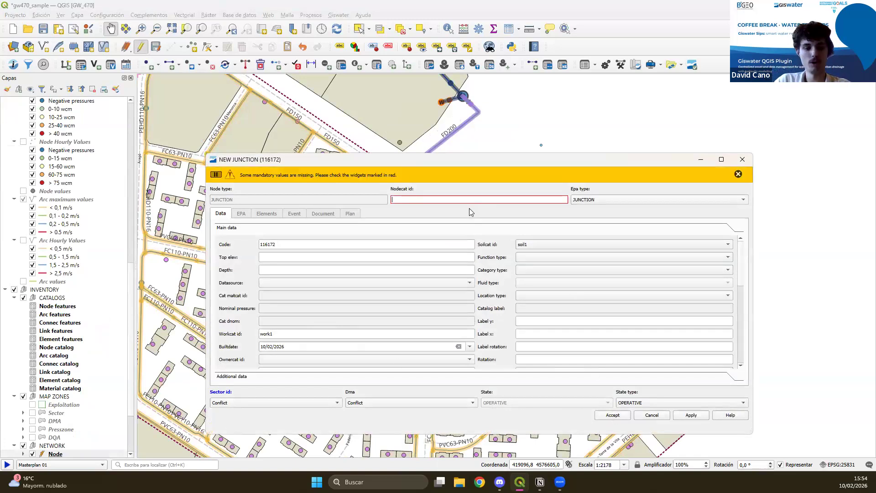
{"action": "type", "text": "j"}
{"action": "left_click", "coordinate": [452, 207]}
{"action": "left_click", "coordinate": [617, 415]}
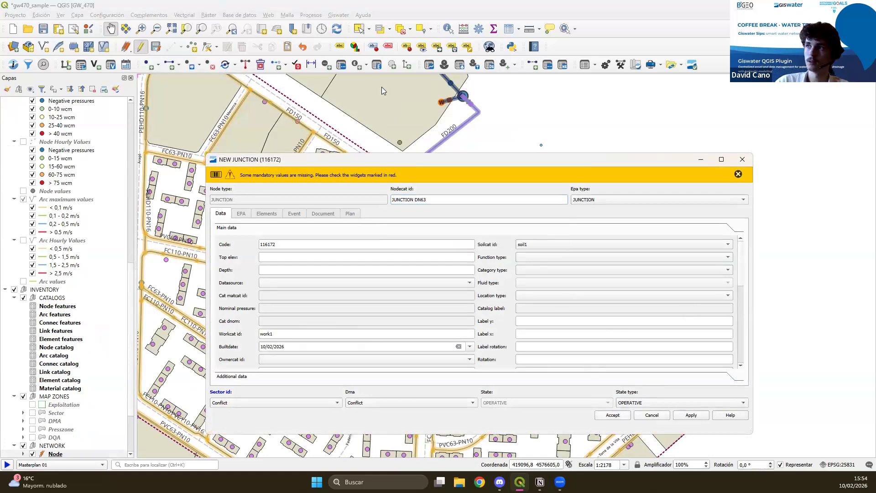
Rerun the project check after the junction insertion, examine the warnings in its log, and close it.
{"action": "left_click_drag", "start_coordinate": [525, 198], "coordinate": [483, 238]}
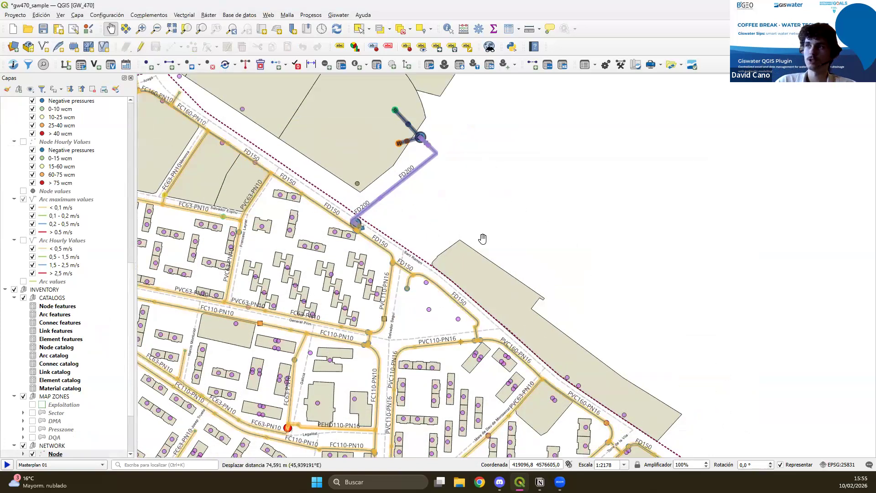
{"action": "scroll", "coordinate": [418, 273], "scroll_direction": "down", "scroll_amount": 1}
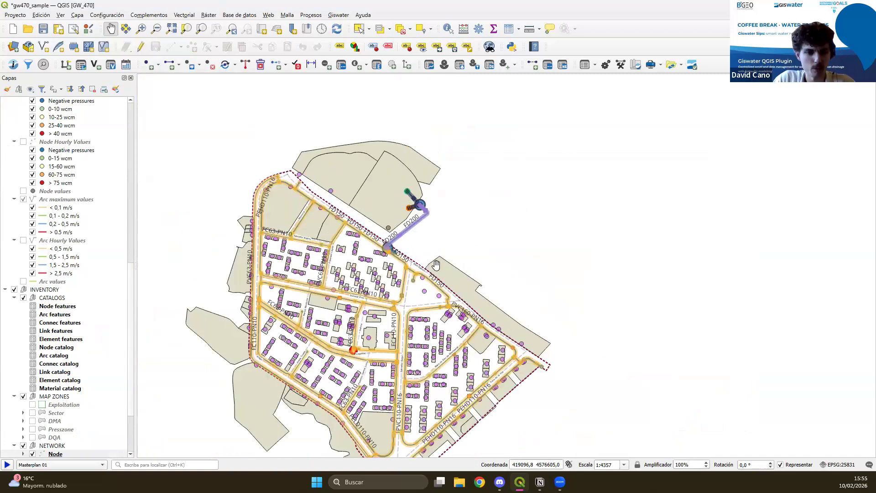
{"action": "left_click", "coordinate": [692, 64]}
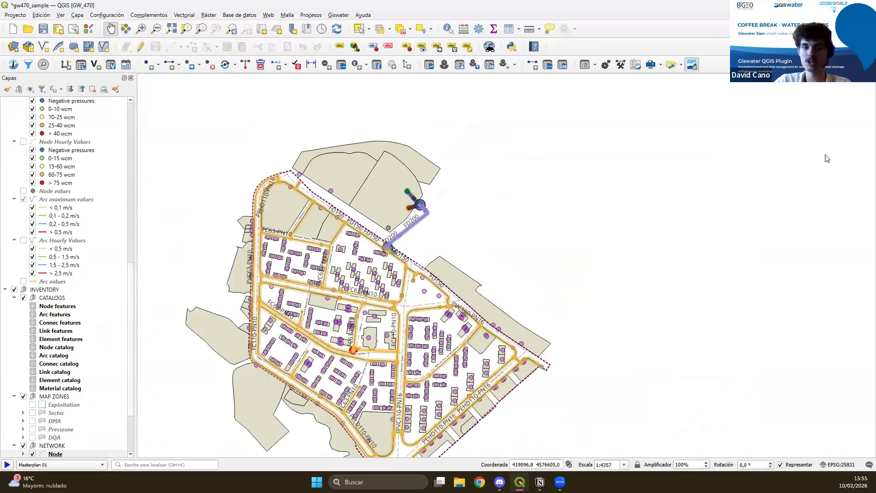
{"action": "left_click", "coordinate": [467, 362]}
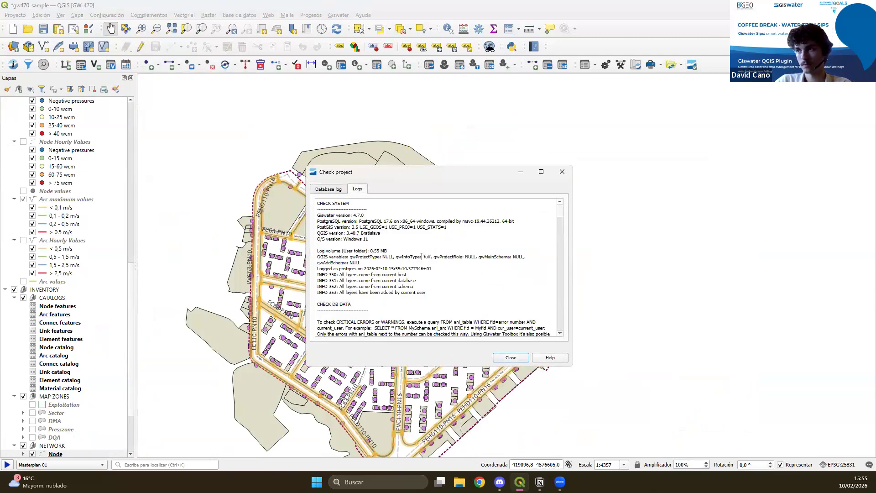
{"action": "scroll", "coordinate": [422, 257], "scroll_direction": "down", "scroll_amount": 3}
{"action": "scroll", "coordinate": [422, 257], "scroll_direction": "down", "scroll_amount": 2}
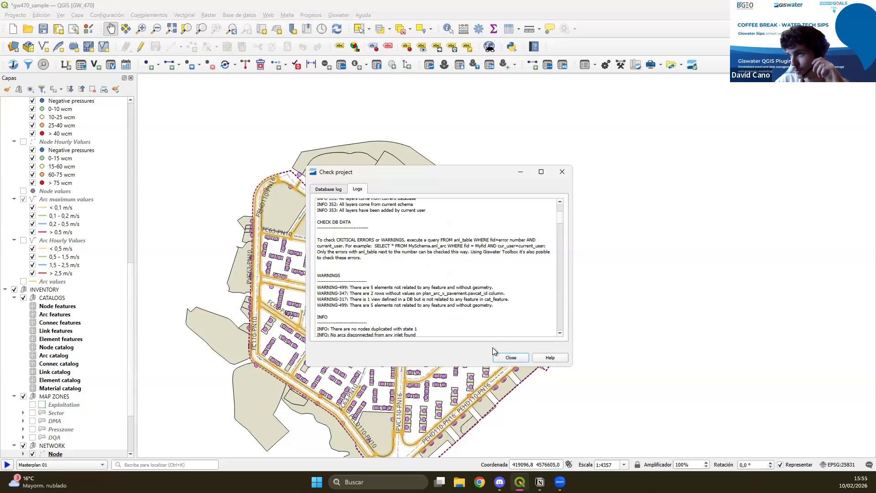
{"action": "left_click", "coordinate": [510, 356]}
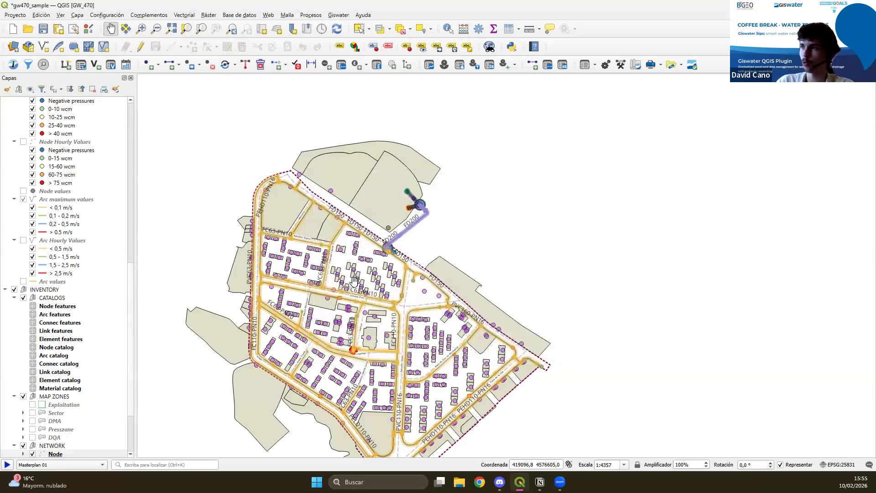
Hide the graphconfig, line_valid and graphline layers in the GW Temporal Layers group.
{"action": "scroll", "coordinate": [69, 219], "scroll_direction": "up", "scroll_amount": 3}
{"action": "scroll", "coordinate": [45, 256], "scroll_direction": "down", "scroll_amount": 5}
{"action": "scroll", "coordinate": [39, 371], "scroll_direction": "down", "scroll_amount": 2}
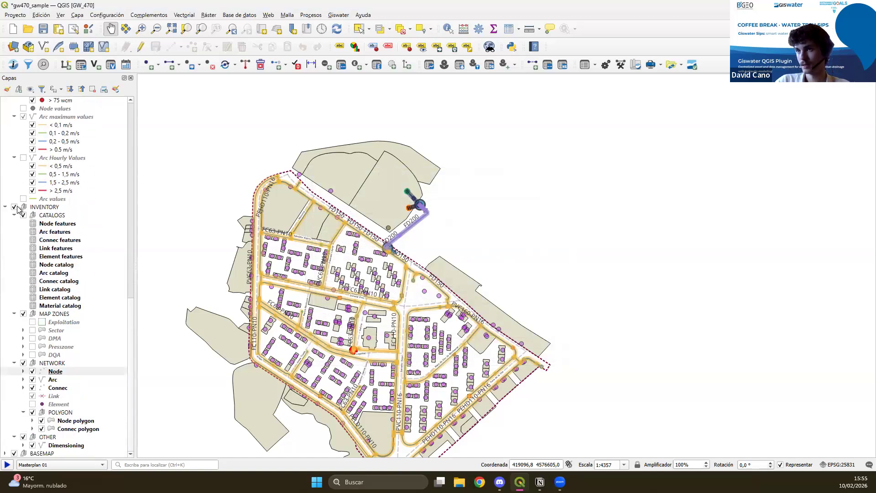
{"action": "scroll", "coordinate": [36, 207], "scroll_direction": "up", "scroll_amount": 15}
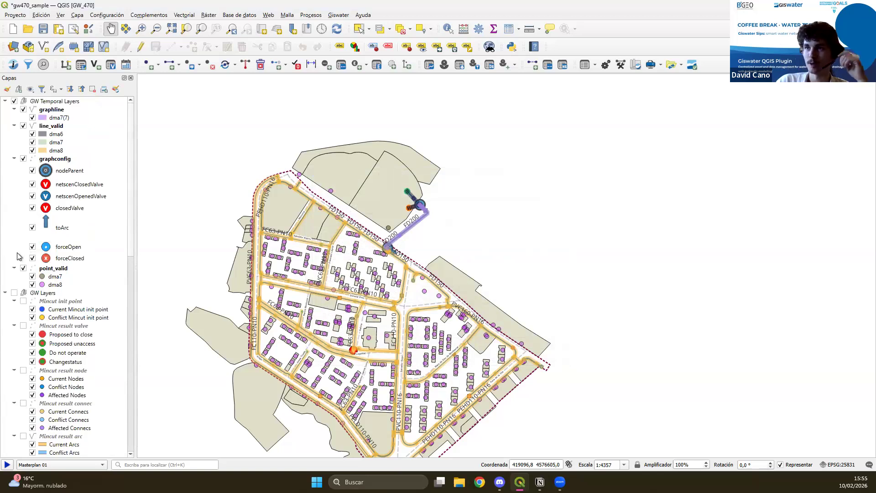
{"action": "left_click", "coordinate": [23, 158]}
{"action": "left_click", "coordinate": [23, 125]}
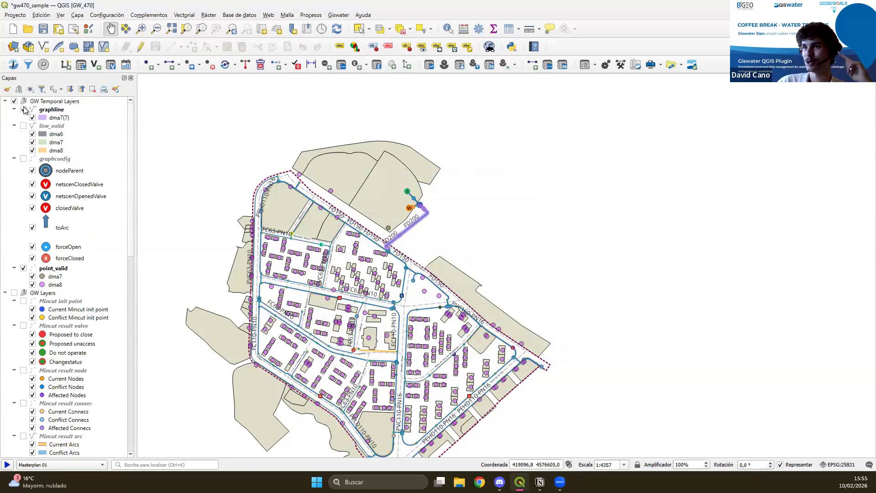
{"action": "left_click", "coordinate": [24, 110]}
{"action": "left_click_drag", "start_coordinate": [340, 263], "coordinate": [362, 232]}
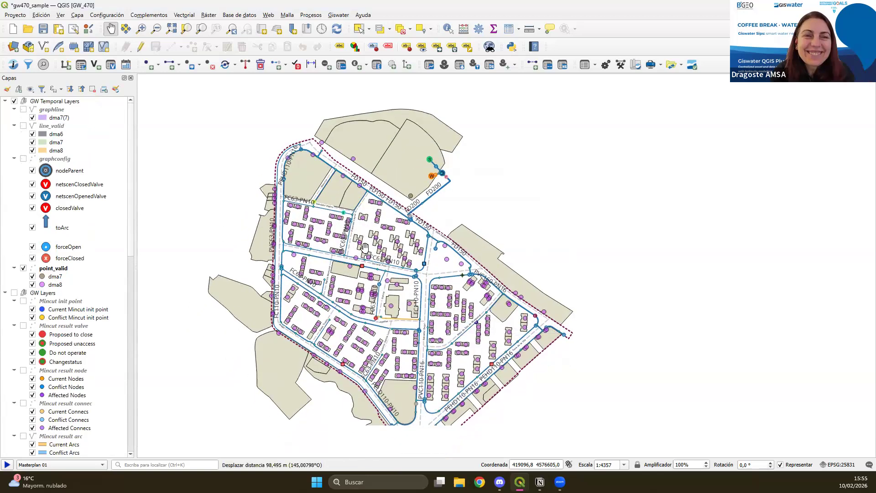
Insert a new JUNCTION node in the open space among the buildings east of Francesc Layret street, choosing its node catalog.
{"action": "left_click", "coordinate": [692, 64]}
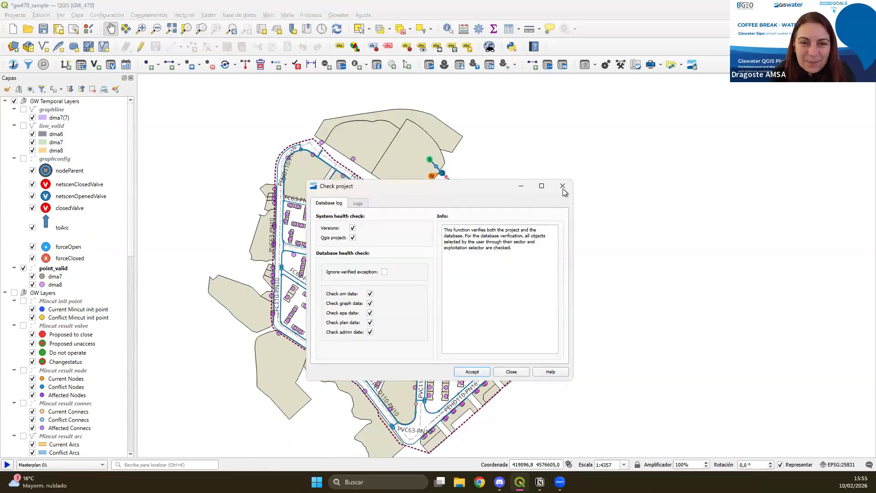
{"action": "left_click", "coordinate": [559, 189]}
{"action": "left_click", "coordinate": [141, 46]}
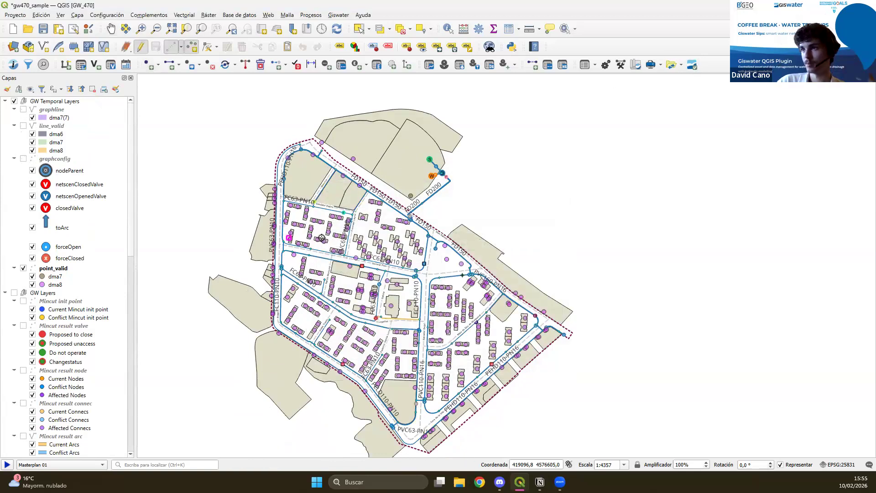
{"action": "scroll", "coordinate": [360, 234], "scroll_direction": "up", "scroll_amount": 2}
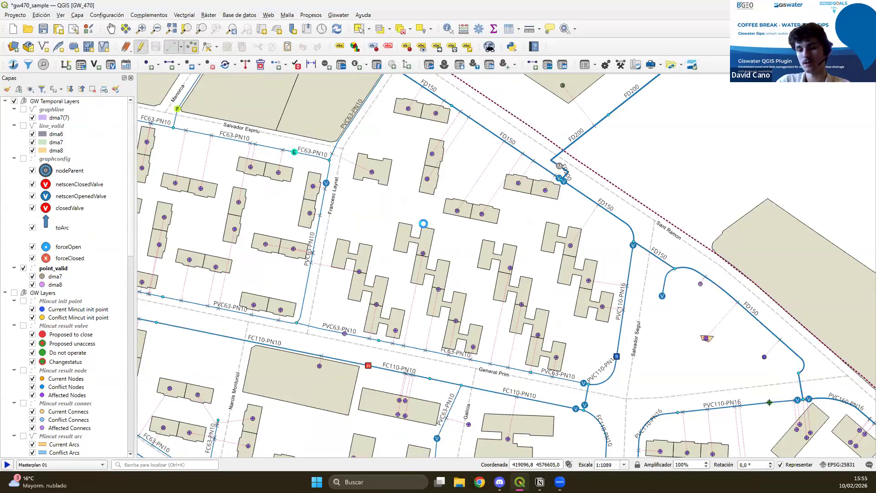
{"action": "left_click", "coordinate": [476, 134]}
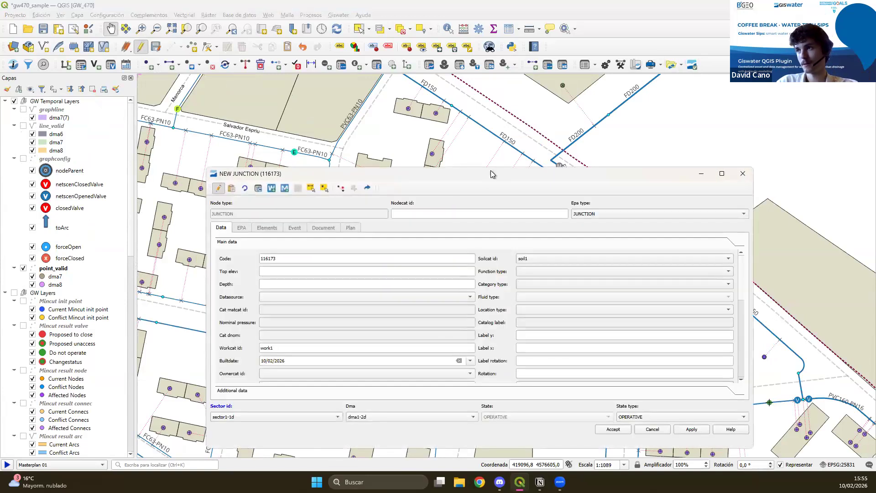
{"action": "left_click", "coordinate": [479, 213]}
{"action": "left_click", "coordinate": [449, 225]}
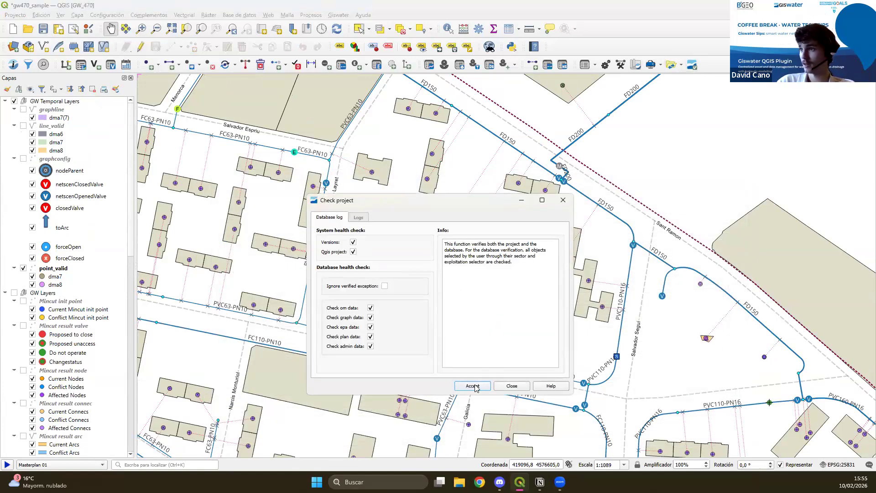
Run the project check with all checks enabled, examine the orphan node warnings 228 and 107 in its log, and close it.
{"action": "left_click", "coordinate": [488, 386]}
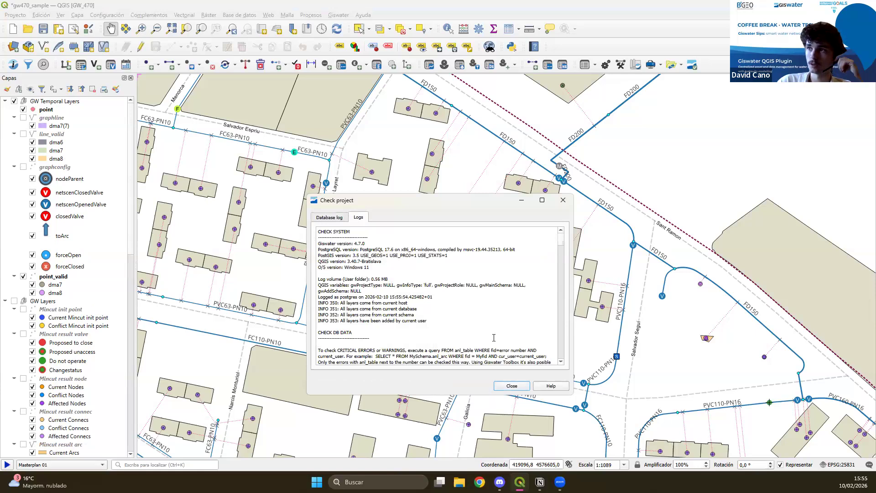
{"action": "scroll", "coordinate": [413, 309], "scroll_direction": "down", "scroll_amount": 6}
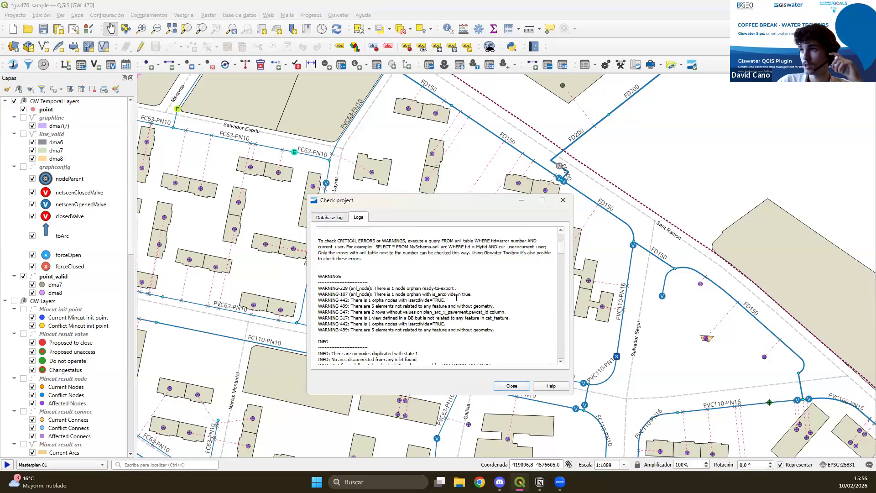
{"action": "left_click_drag", "start_coordinate": [457, 289], "coordinate": [314, 292]}
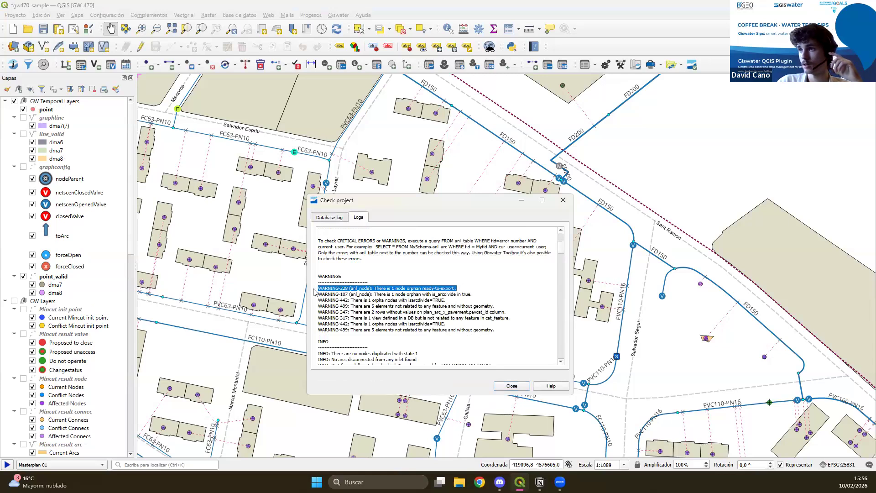
{"action": "left_click", "coordinate": [482, 291]}
{"action": "left_click_drag", "start_coordinate": [482, 294], "coordinate": [318, 294]}
{"action": "left_click", "coordinate": [505, 331]}
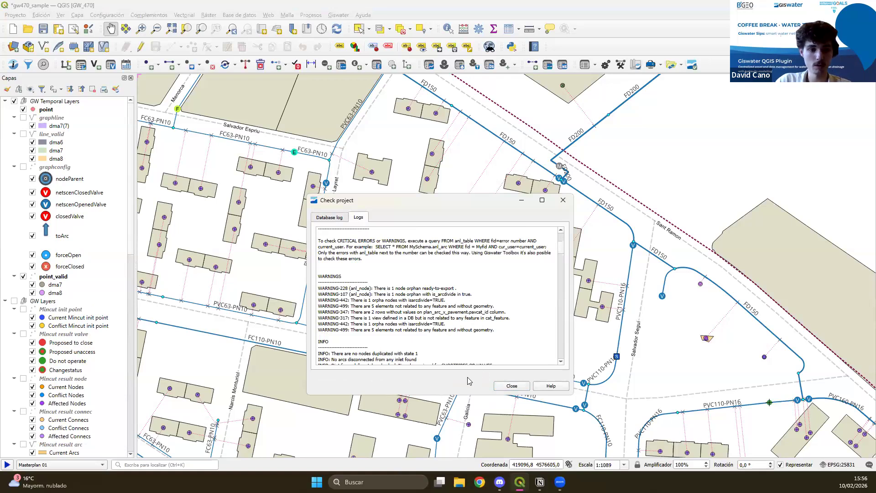
{"action": "left_click", "coordinate": [511, 386]}
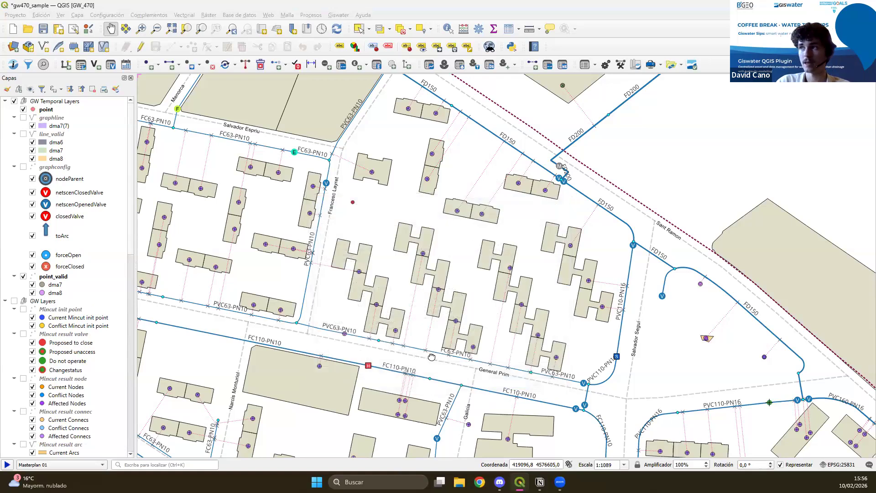
{"action": "left_click_drag", "start_coordinate": [389, 370], "coordinate": [432, 355]}
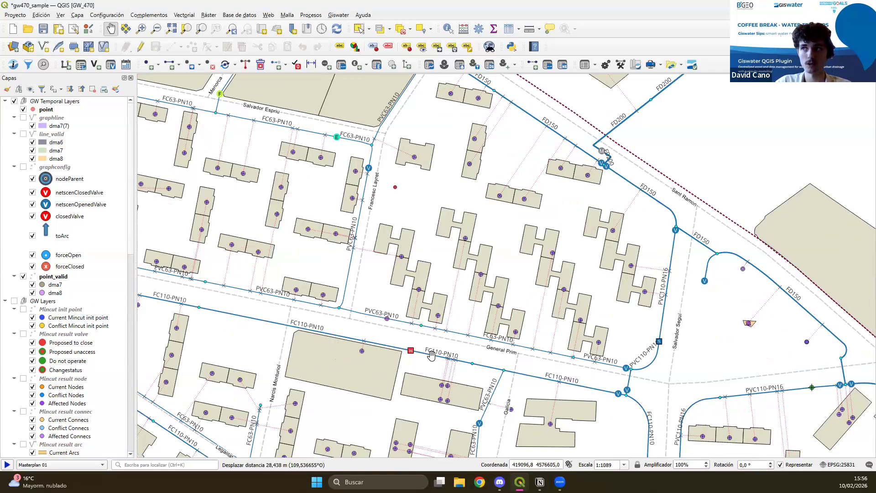